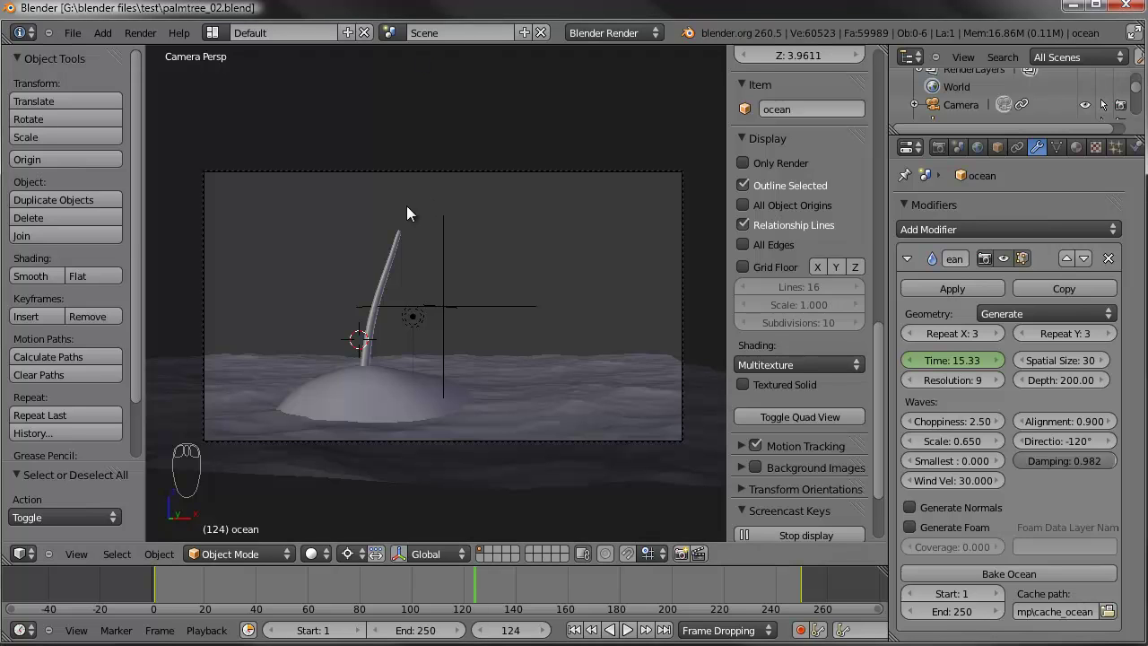
Step: Frame the island scene in the viewport and select the palm tree trunk
middle_click_drag(500, 228, 498, 224, "shift")
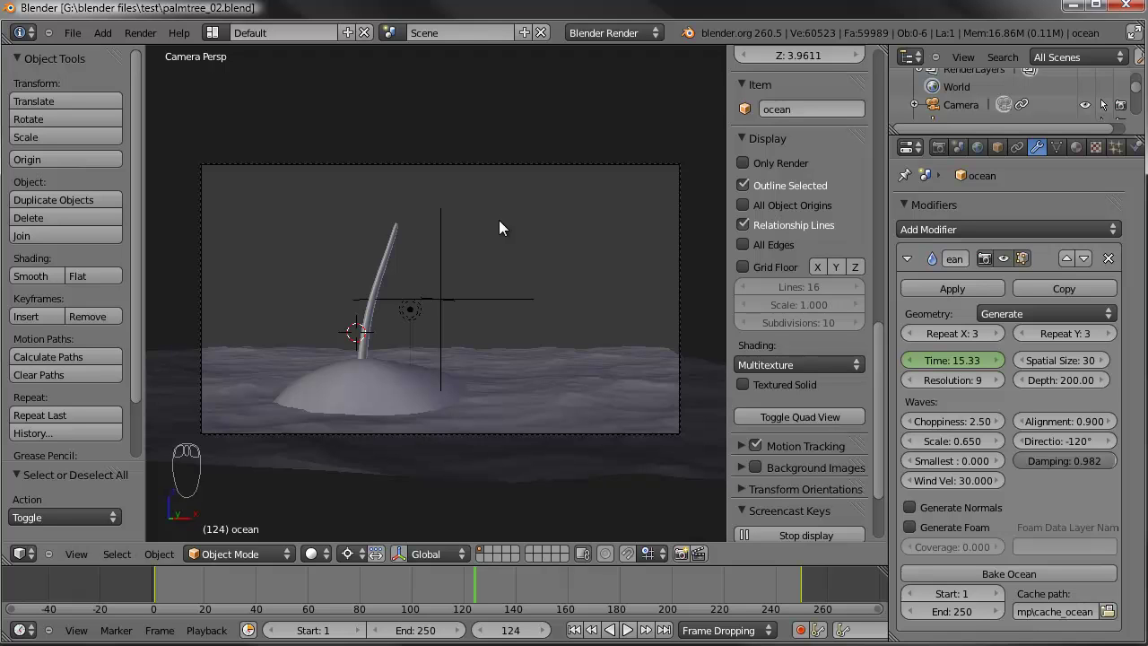
middle_click_drag(499, 264, 502, 278, "shift")
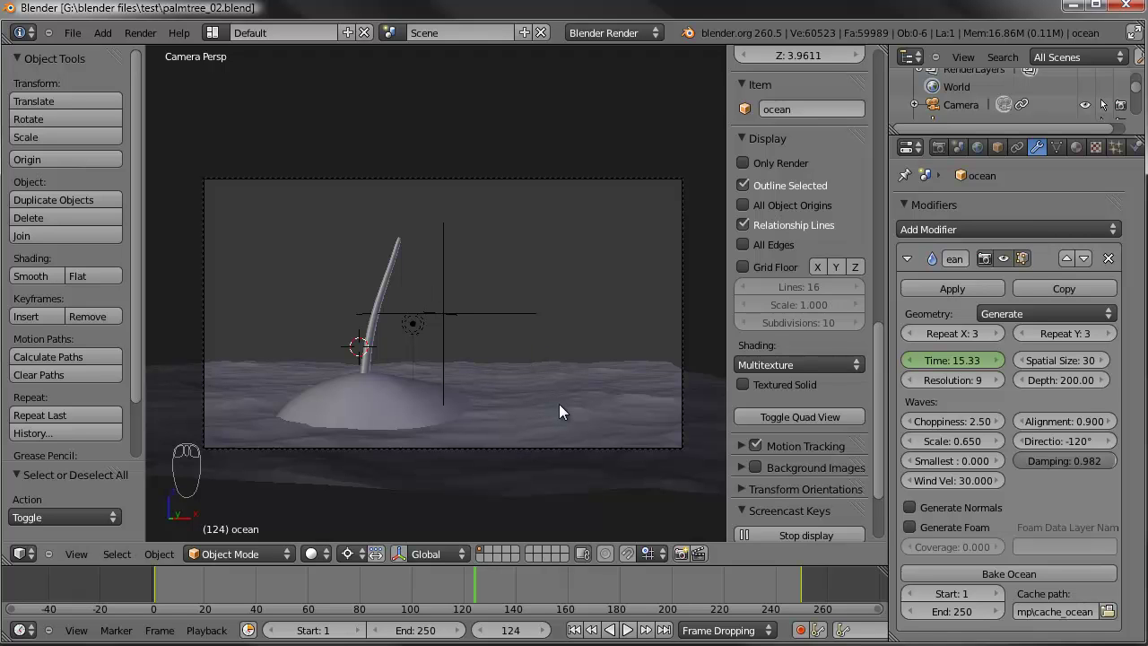
scroll(472, 319, "up", 3)
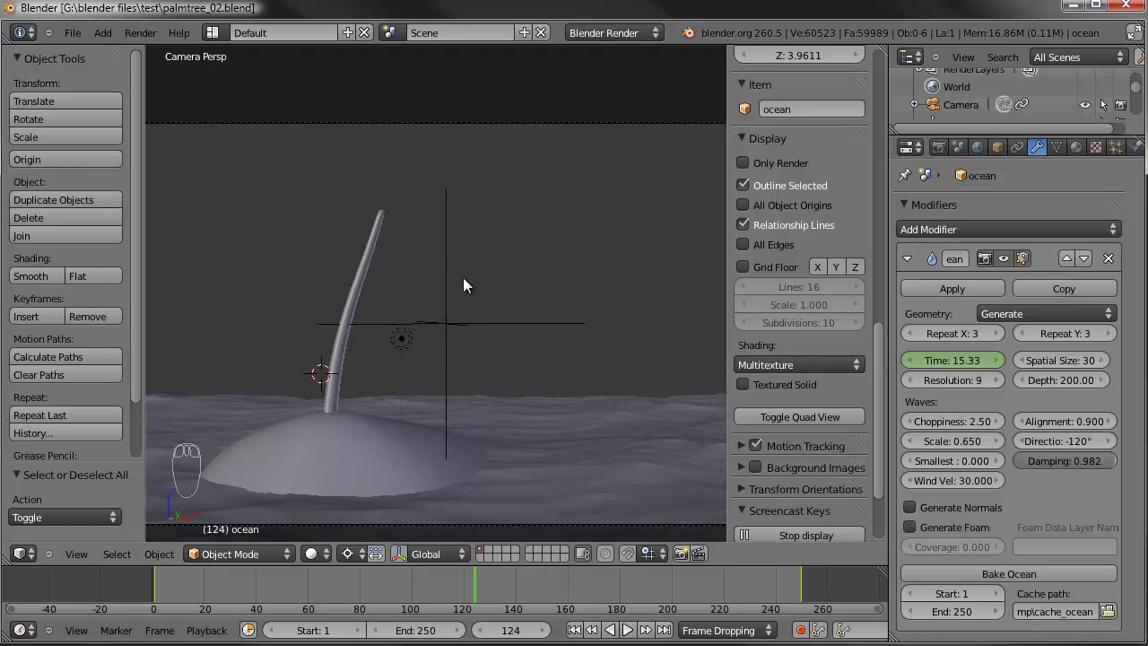
middle_click_drag(460, 274, 462, 278, "shift")
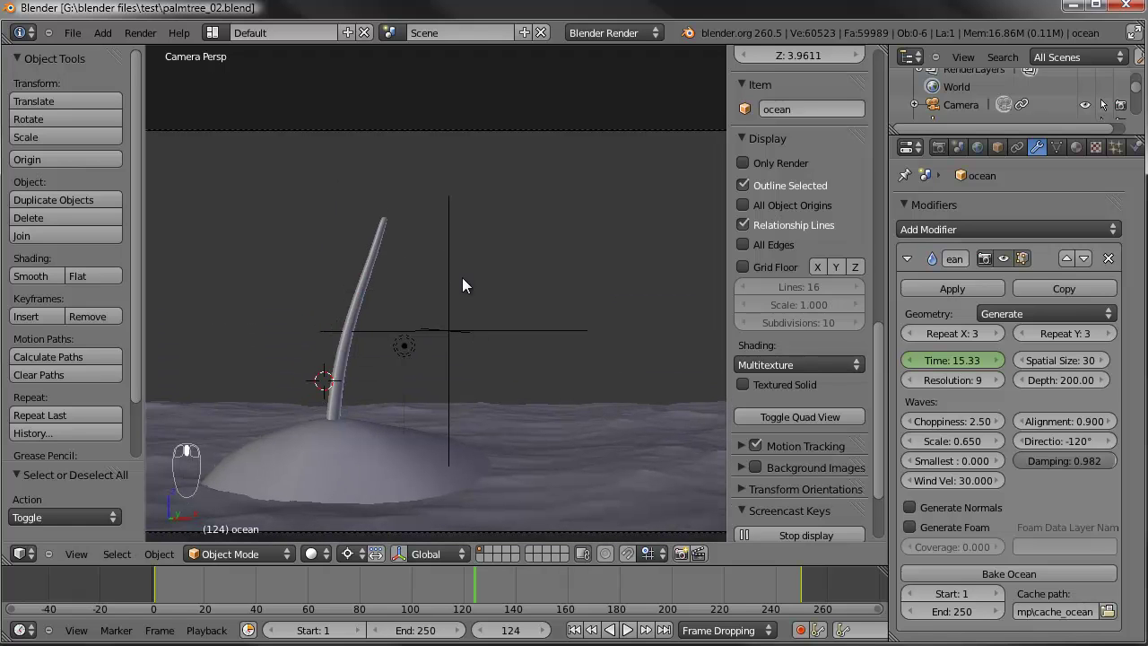
right_click(381, 234)
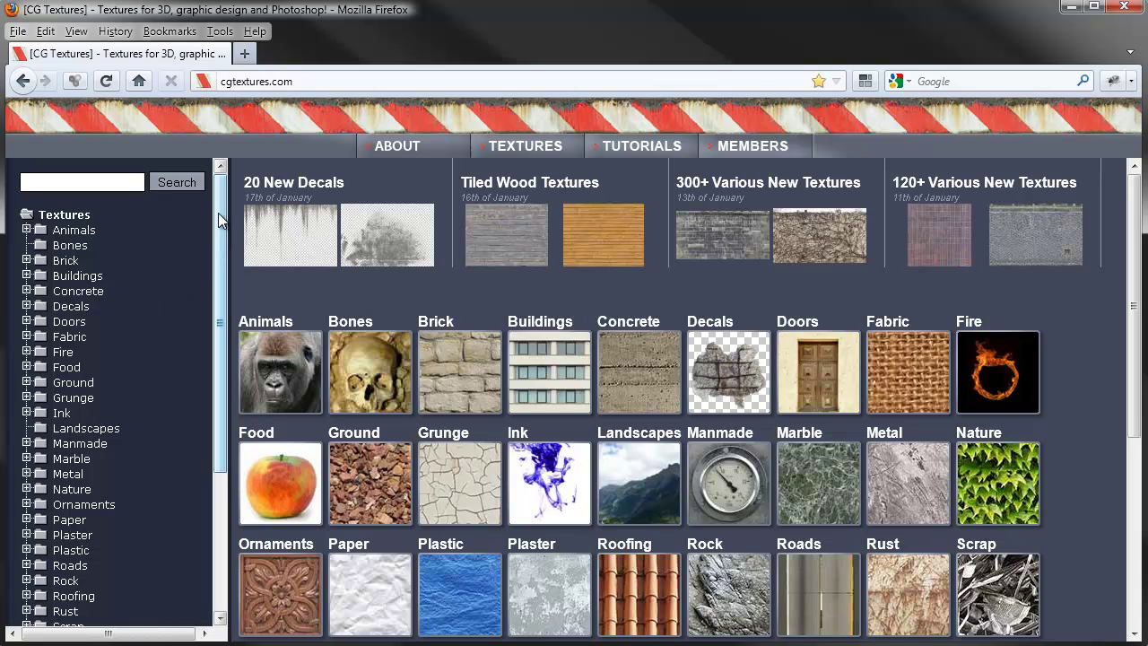
Step: Browse to the Nature > Tropical > Tropical Leaves texture category
left_click_drag(218, 213, 220, 361)
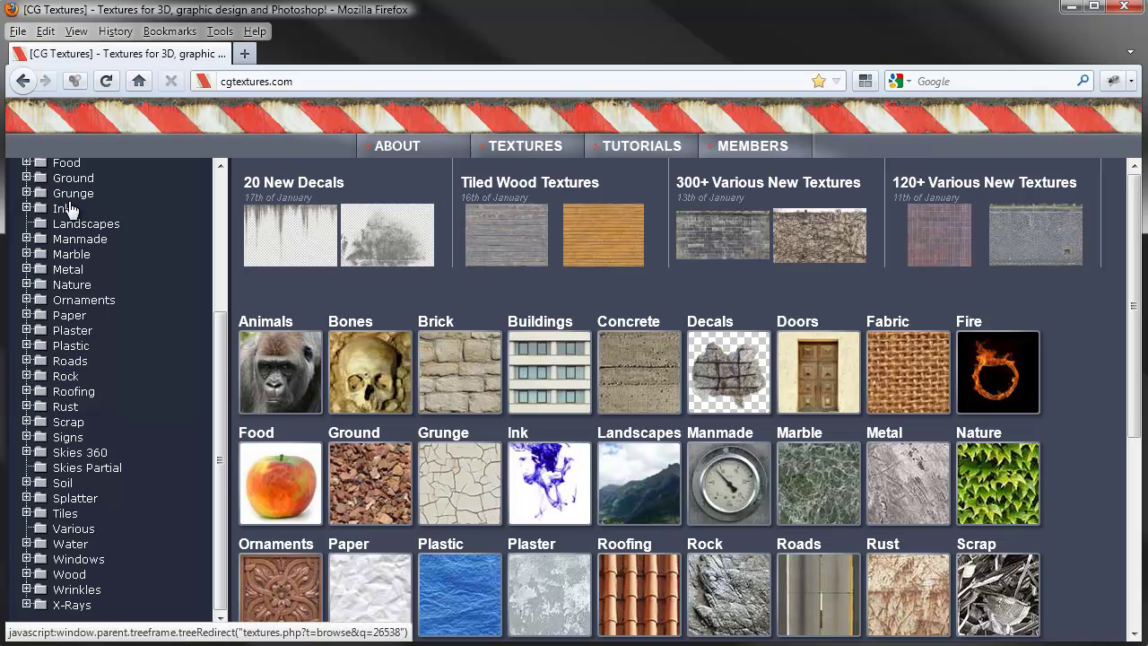
left_click(54, 285)
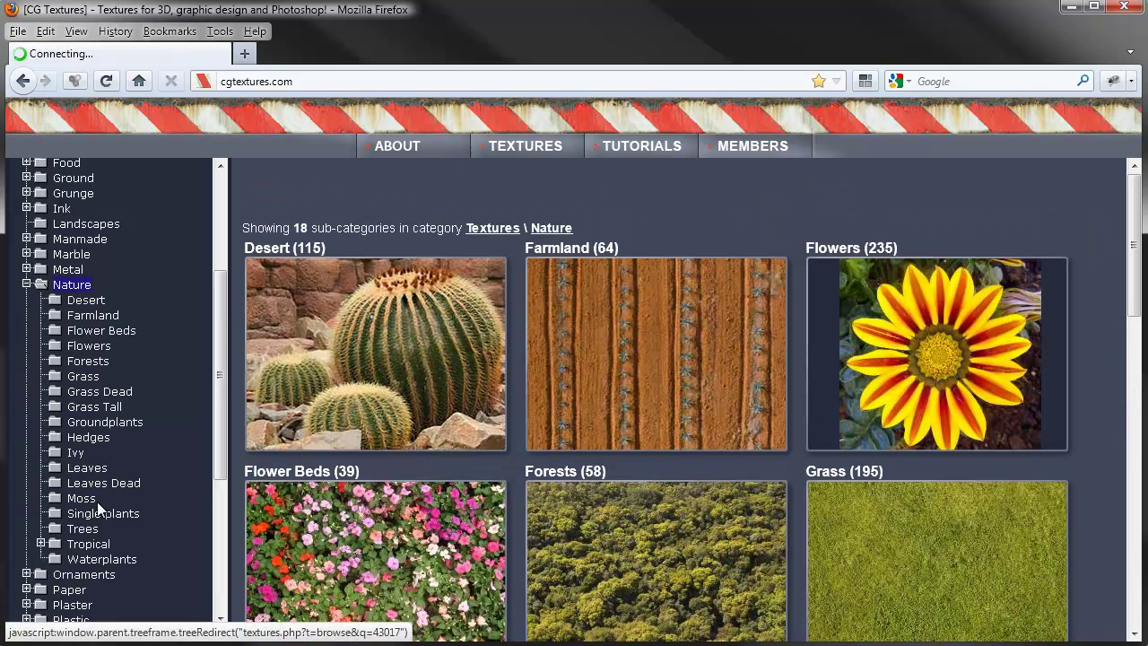
left_click(88, 544)
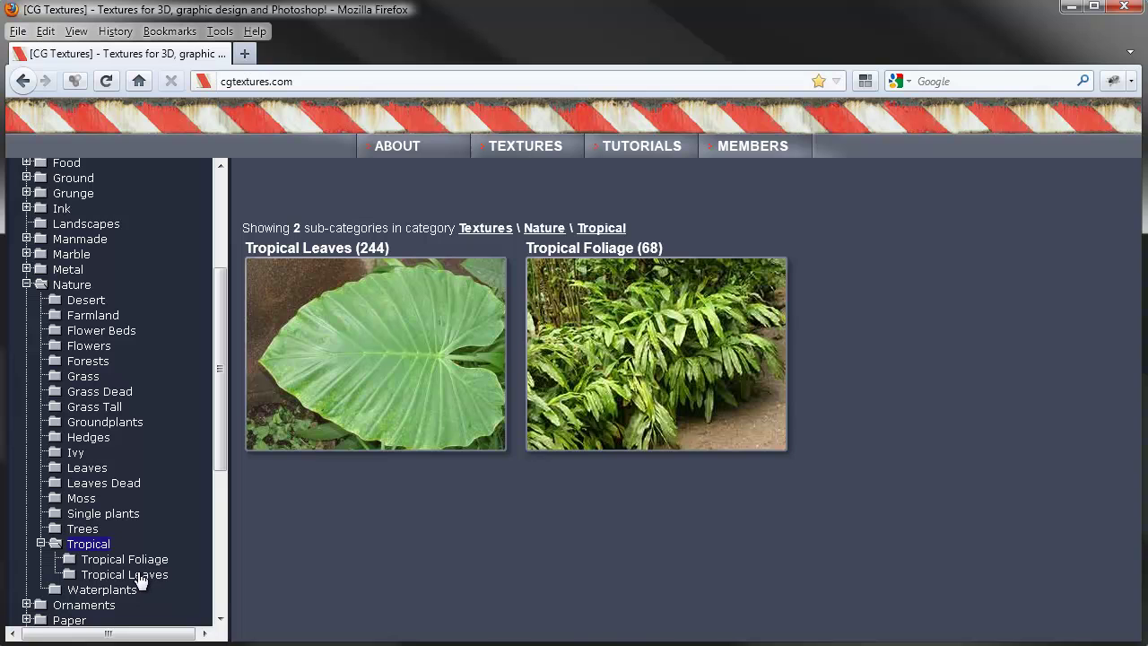
left_click(134, 575)
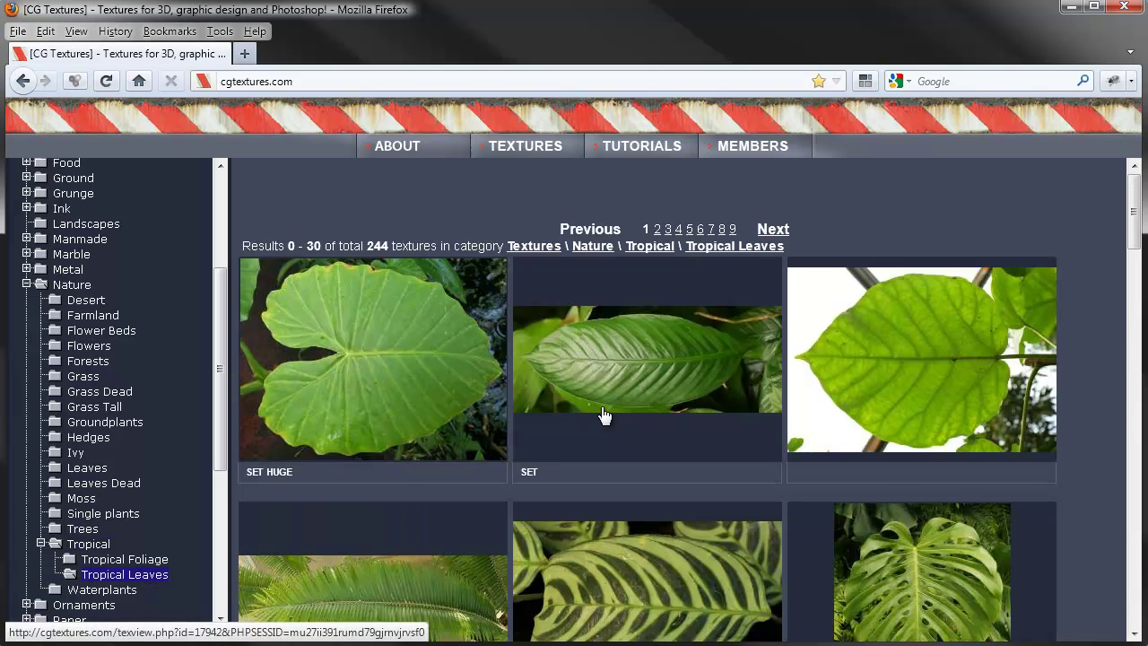
Step: Go to results page 9 and open the long green leaf texture's page
scroll(603, 414, "down", 10)
scroll(588, 400, "down", 8)
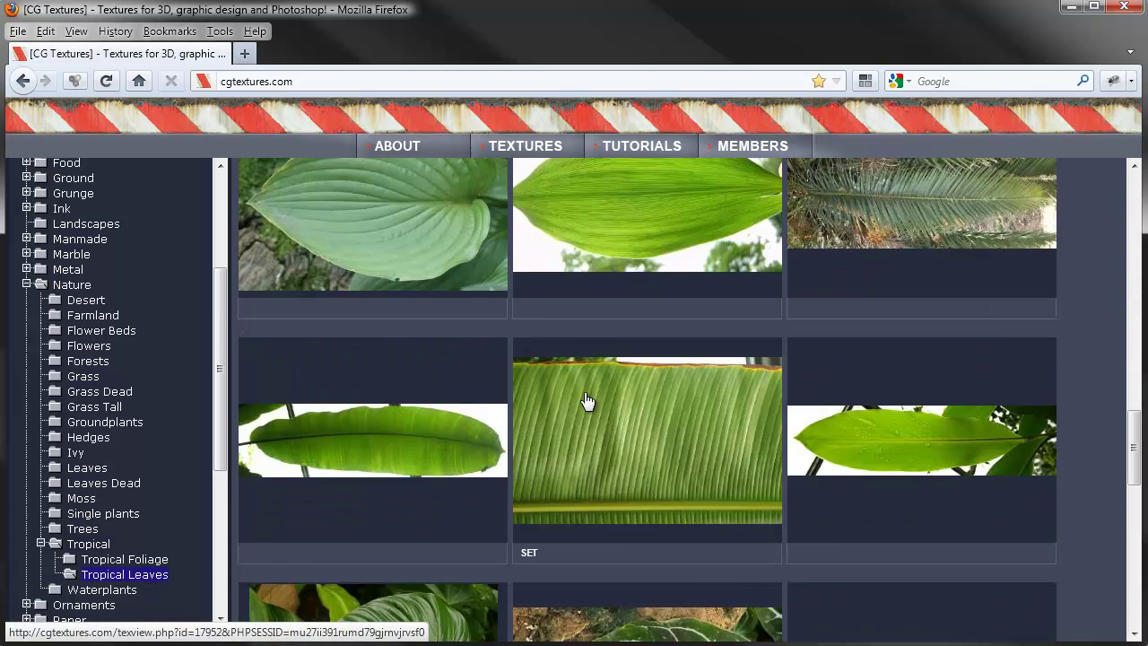
scroll(585, 401, "down", 12)
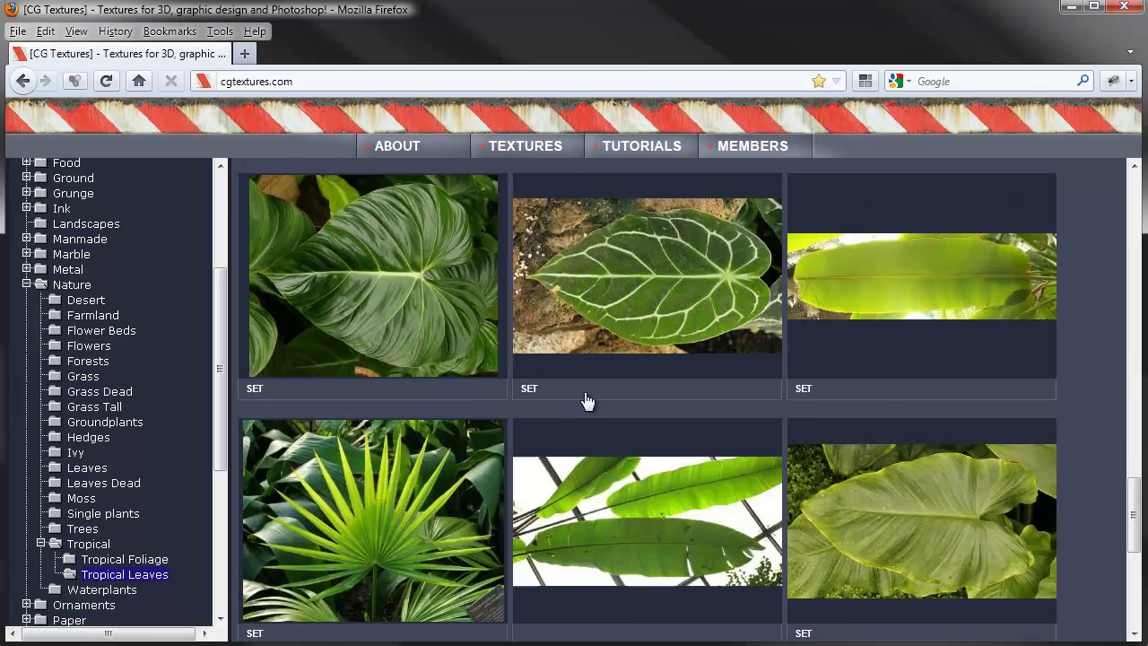
scroll(587, 400, "up", 6)
scroll(587, 400, "down", 6)
left_click(730, 487)
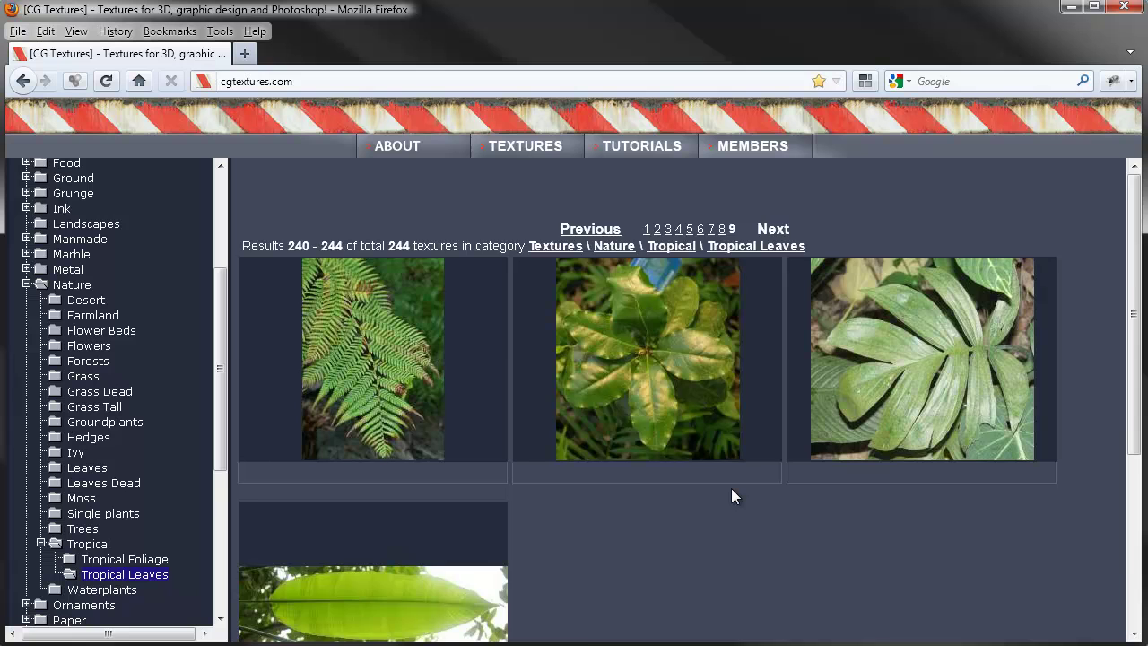
scroll(708, 491, "down", 3)
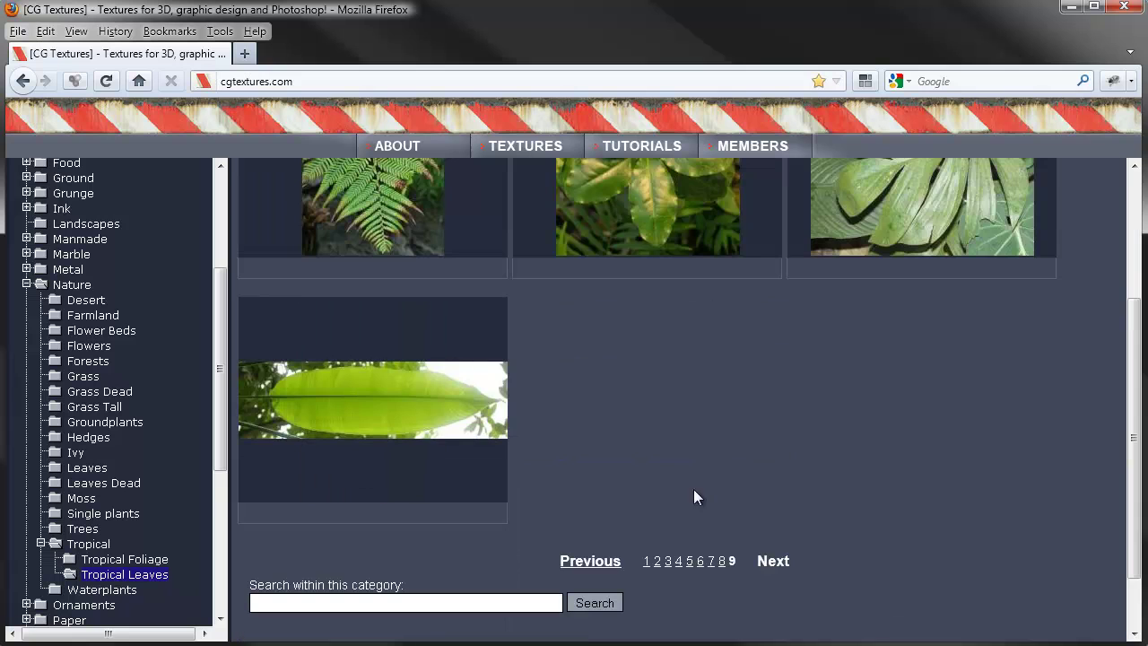
left_click(376, 406)
scroll(375, 405, "down", 4)
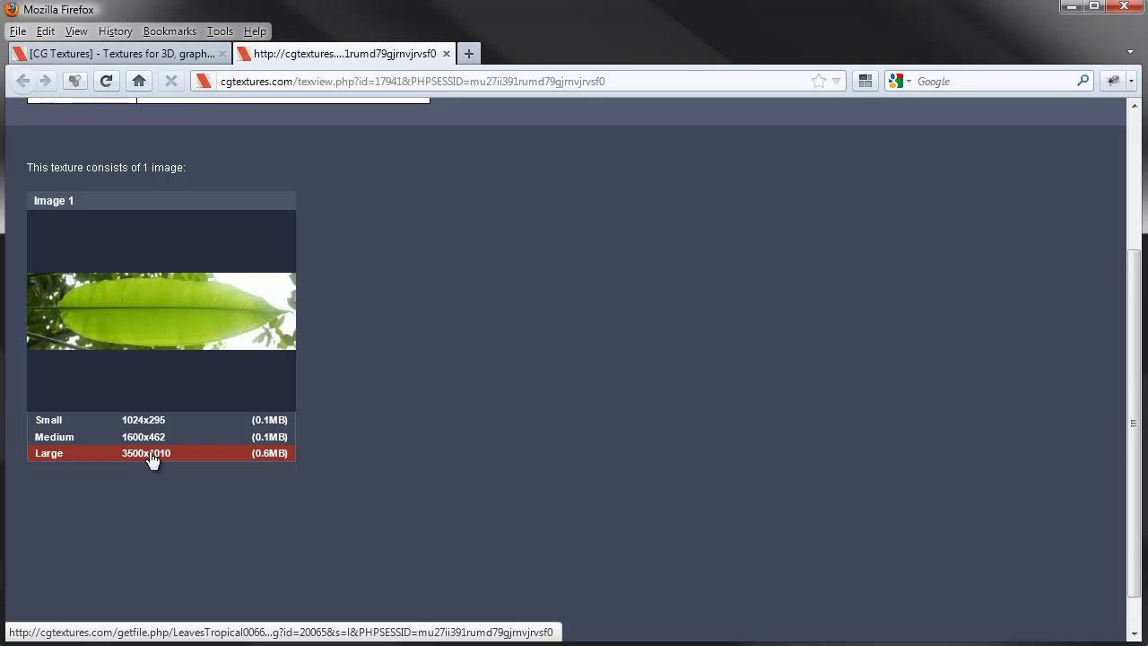
Step: Download the Small 1024x295 leaf texture and open it with gimp-2.6.exe
mouse_move(180, 333)
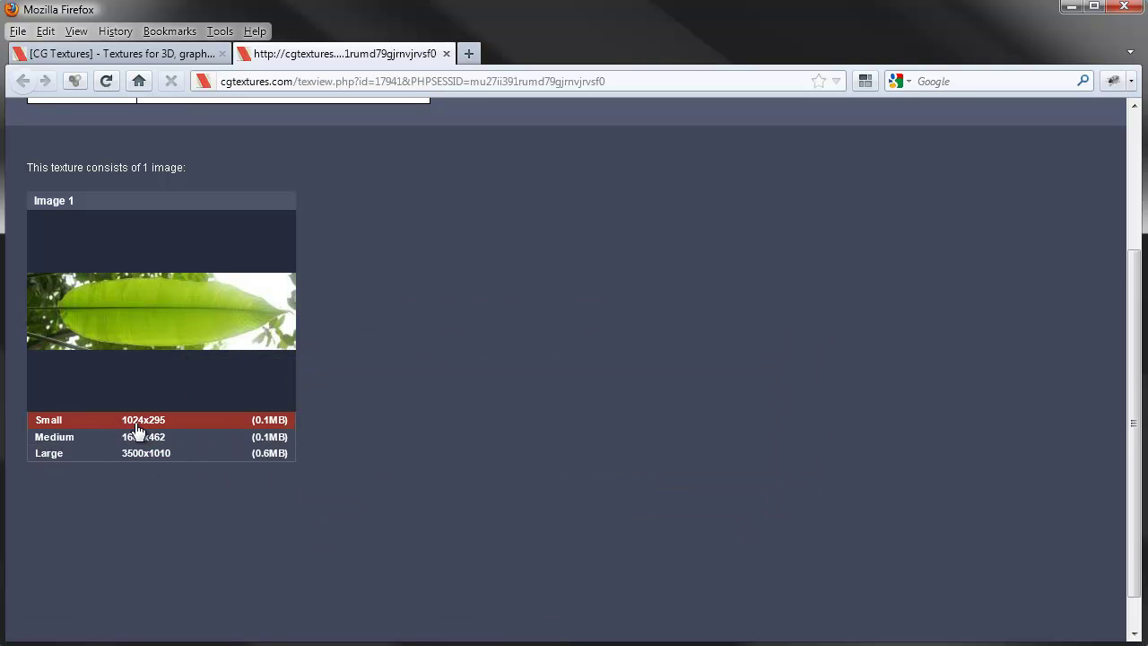
left_click(144, 430)
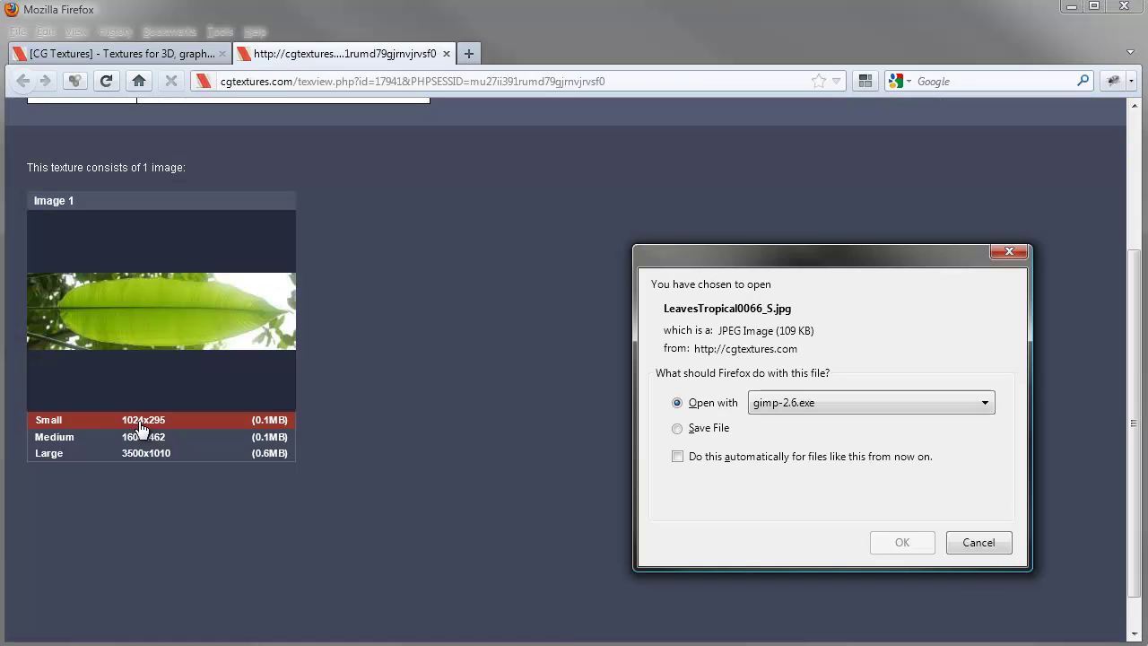
left_click_drag(757, 256, 459, 174)
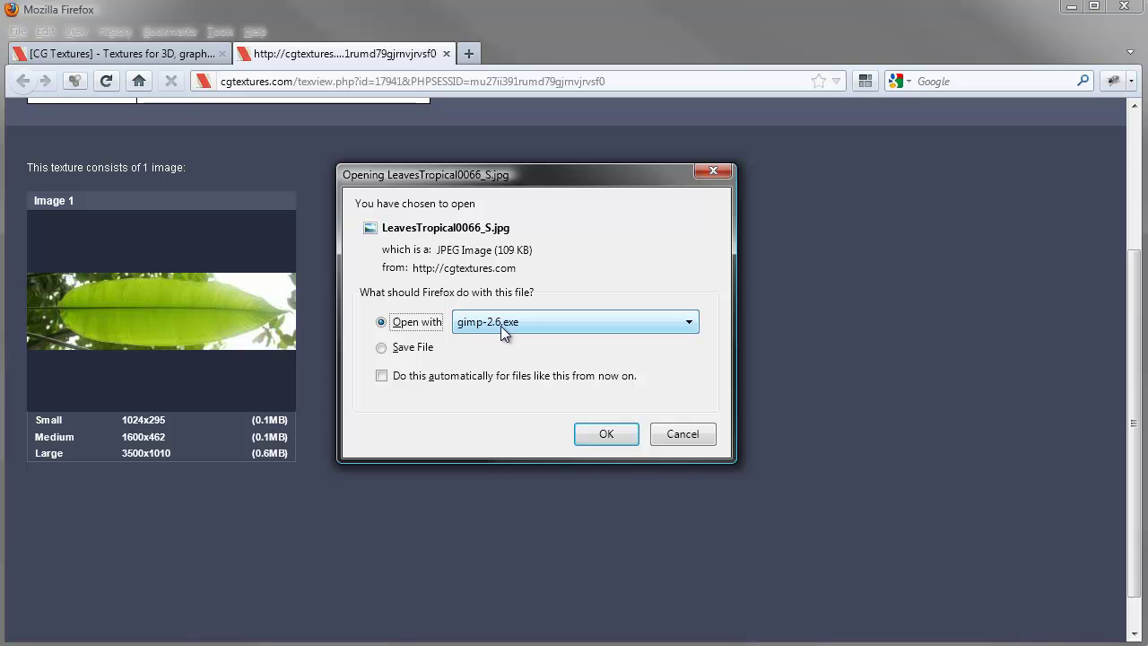
left_click(606, 434)
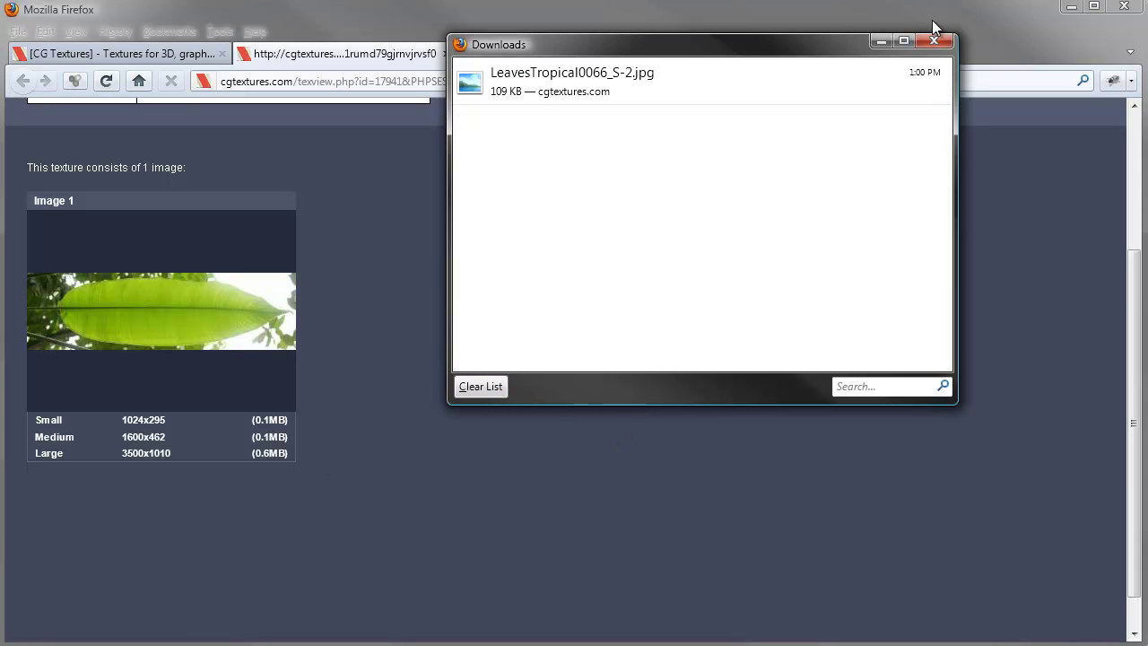
left_click(942, 41)
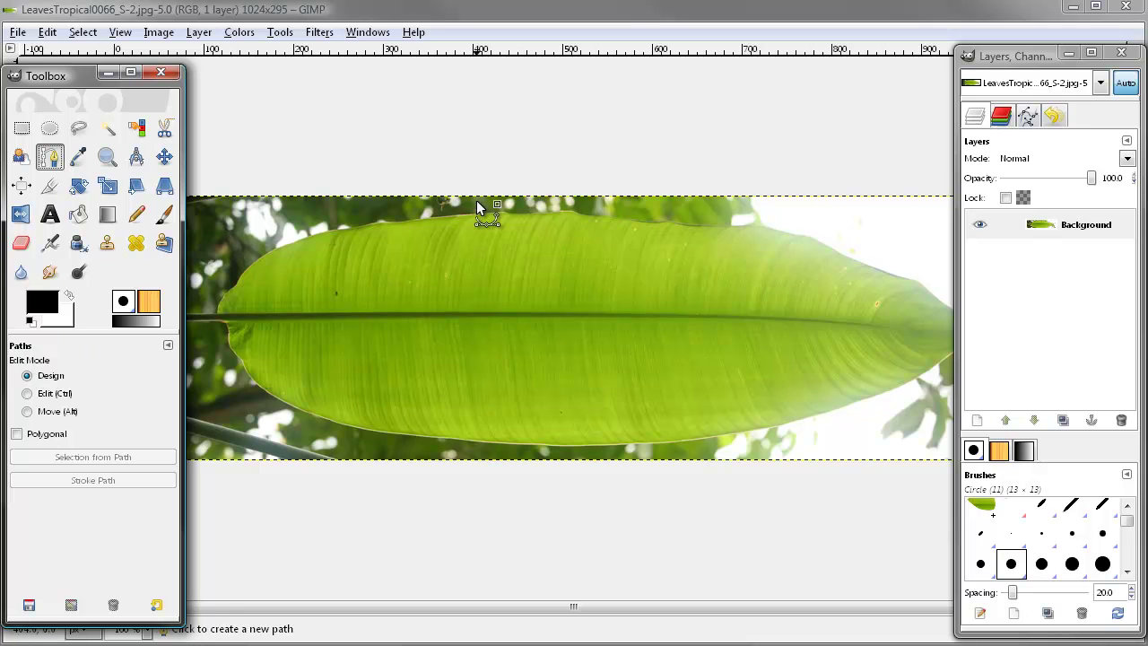
Step: Push the Toolbox to the far left and the Layers dock right to clear the leaf image
left_click_drag(86, 76, 65, 63)
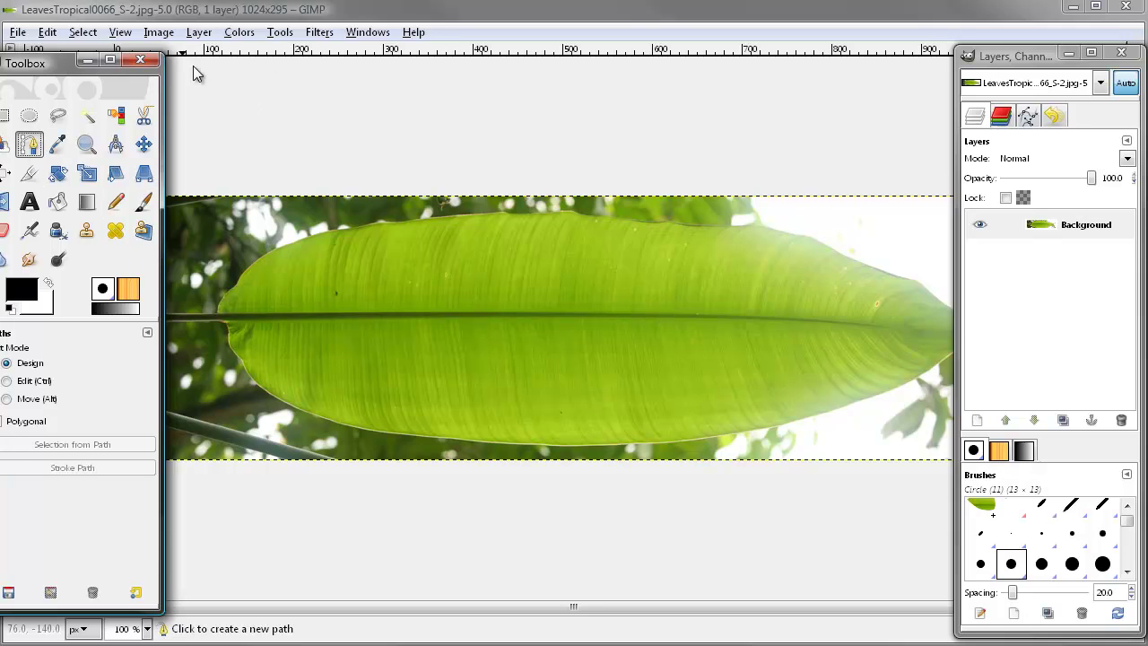
left_click_drag(56, 74, 7, 83)
left_click_drag(1007, 55, 1069, 59)
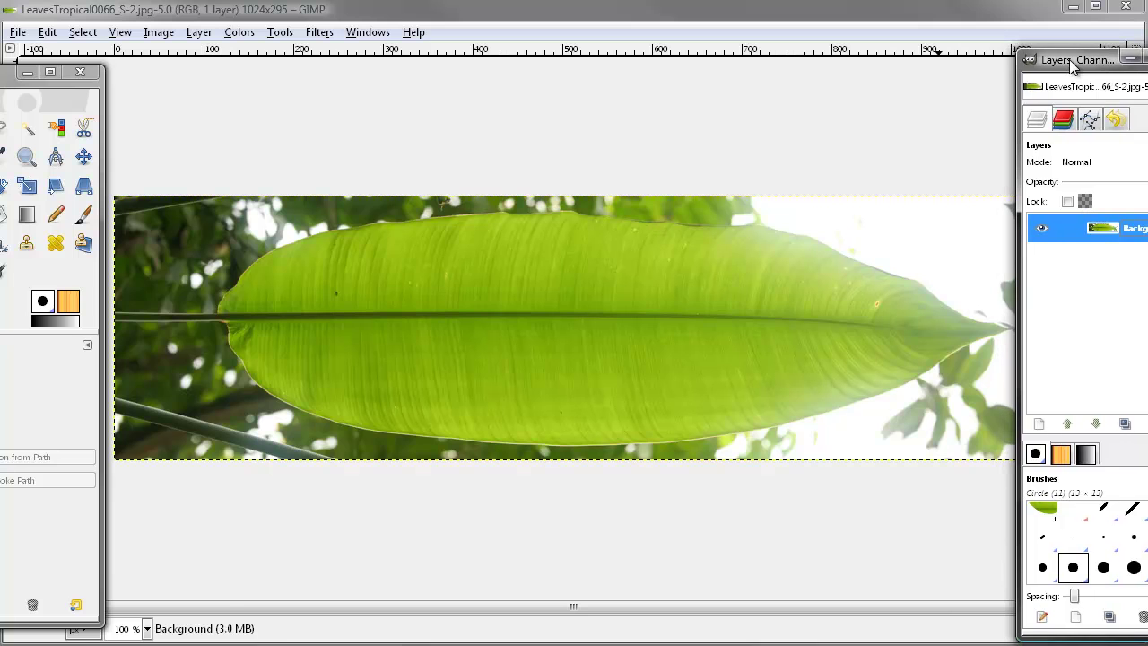
Step: Trace a path from the stem along the leaf's upper edge to its tip
left_click(132, 312)
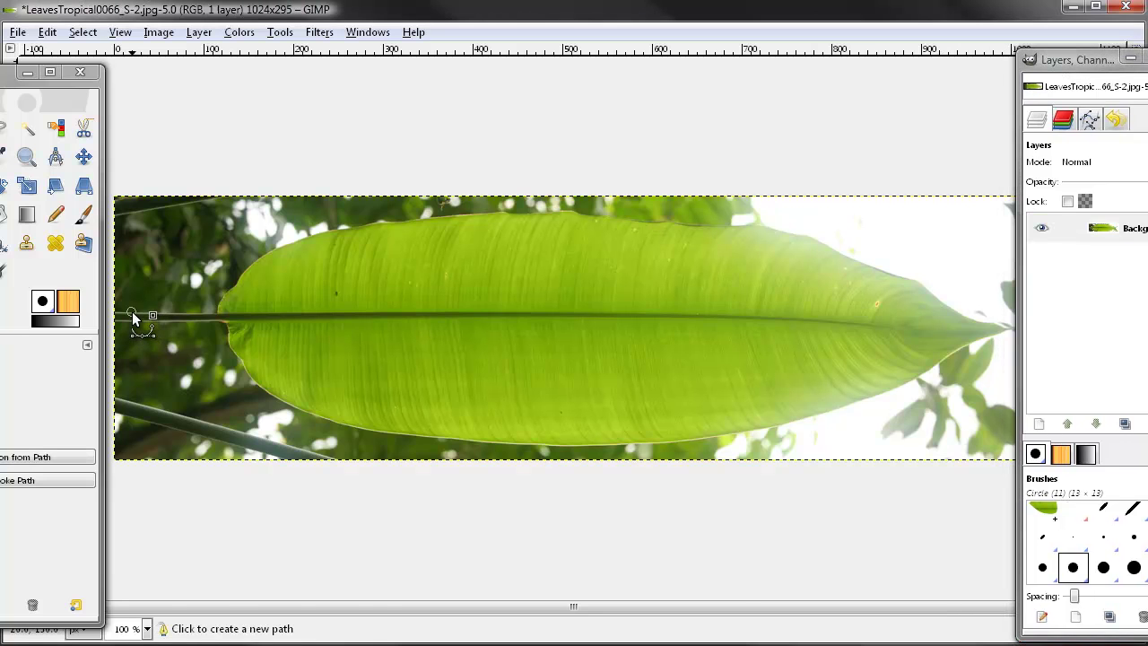
left_click(229, 290)
left_click(251, 266)
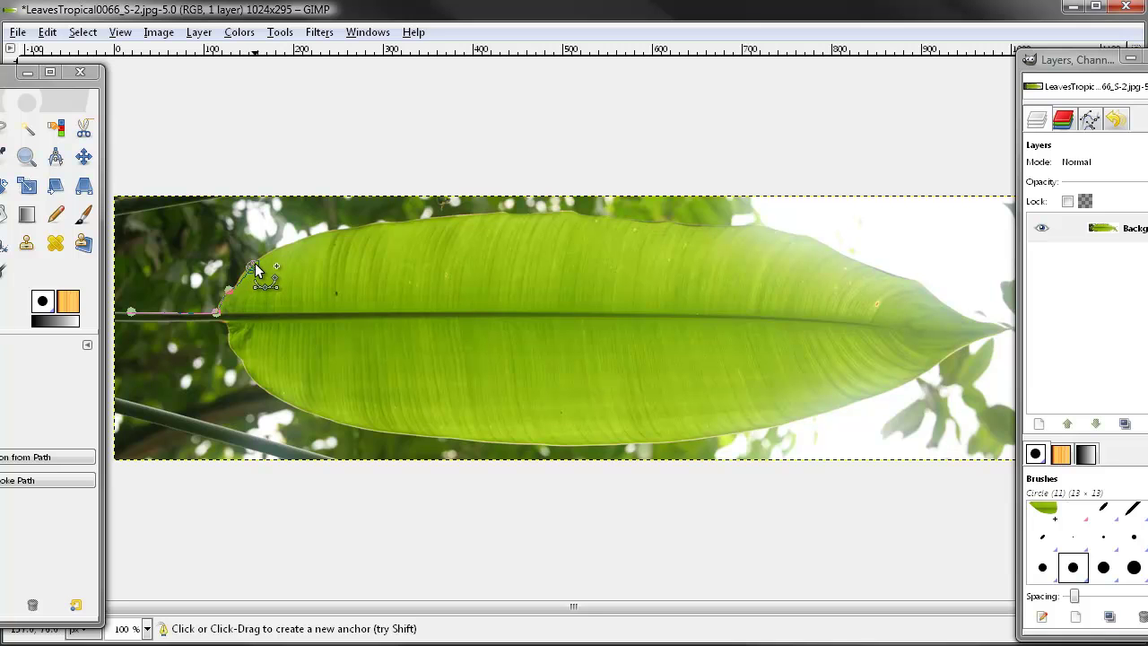
left_click_drag(305, 238, 374, 223)
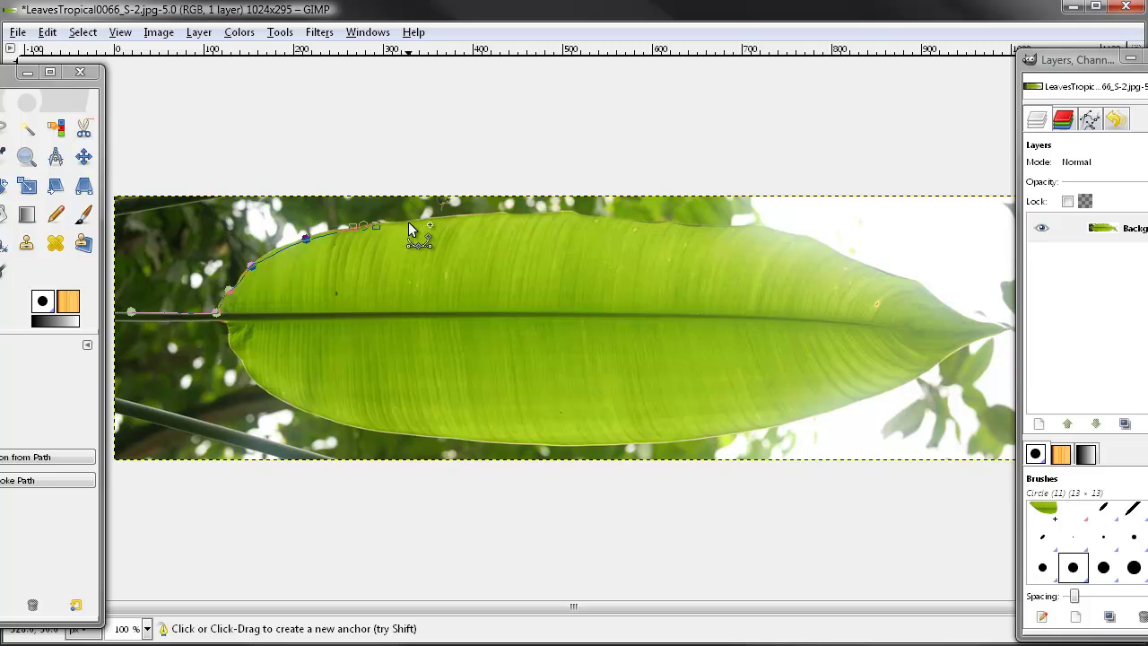
left_click(408, 222)
left_click_drag(473, 216, 486, 215)
left_click(506, 215)
left_click(549, 213)
left_click(579, 214)
left_click_drag(608, 218, 620, 221)
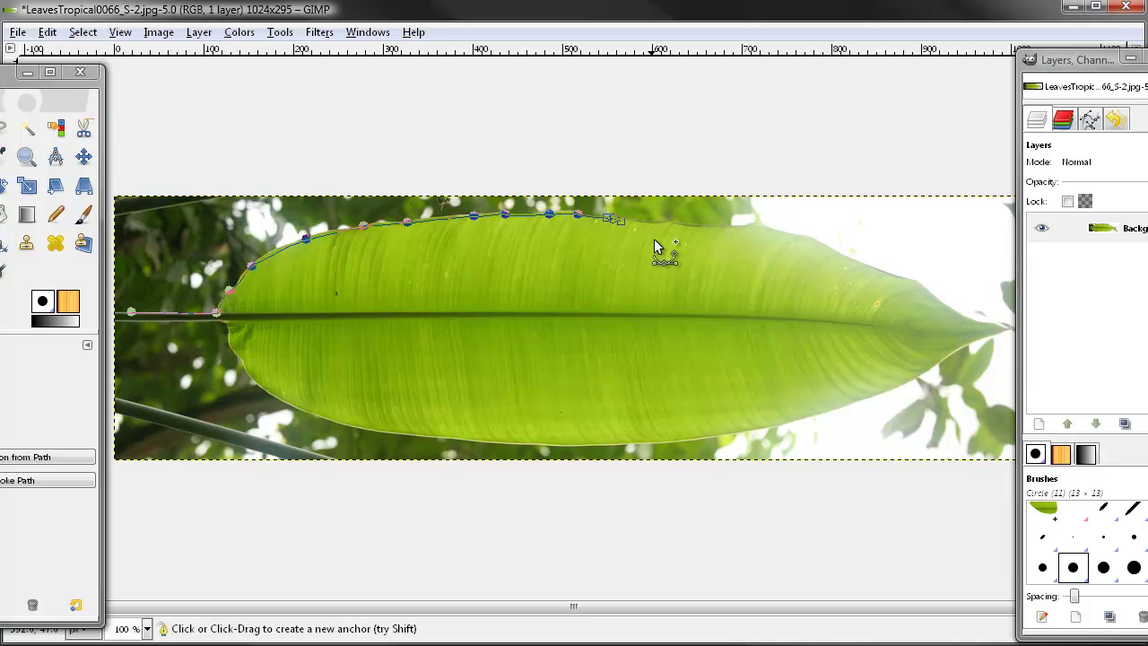
left_click(657, 221)
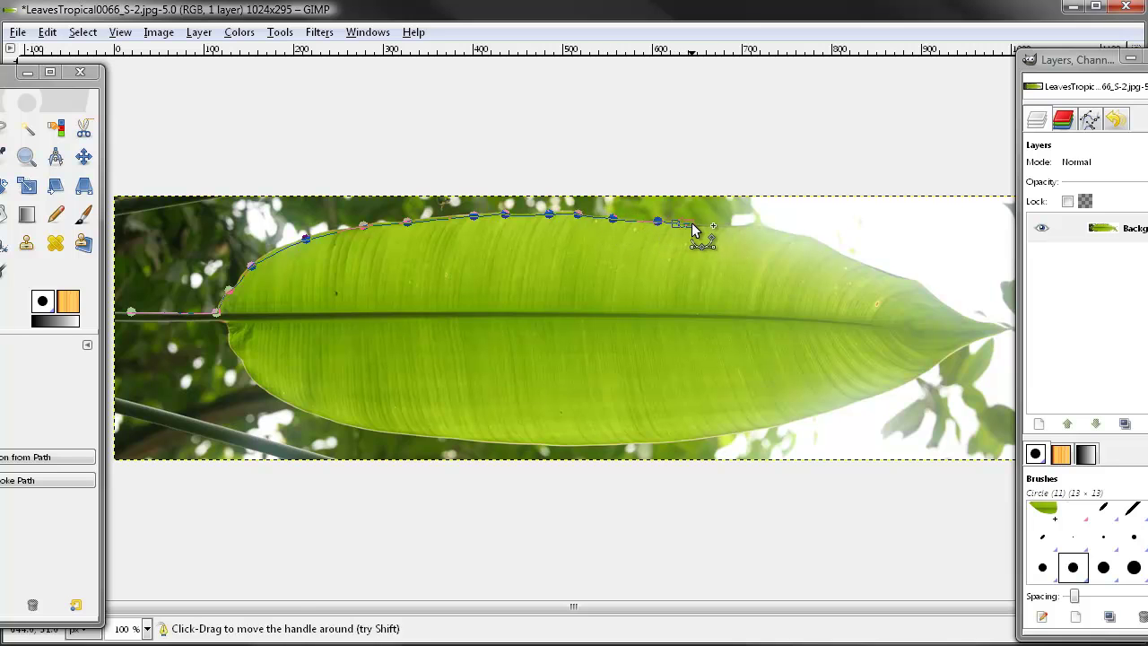
left_click(721, 227)
left_click_drag(751, 224, 776, 231)
left_click(779, 232)
left_click(808, 239)
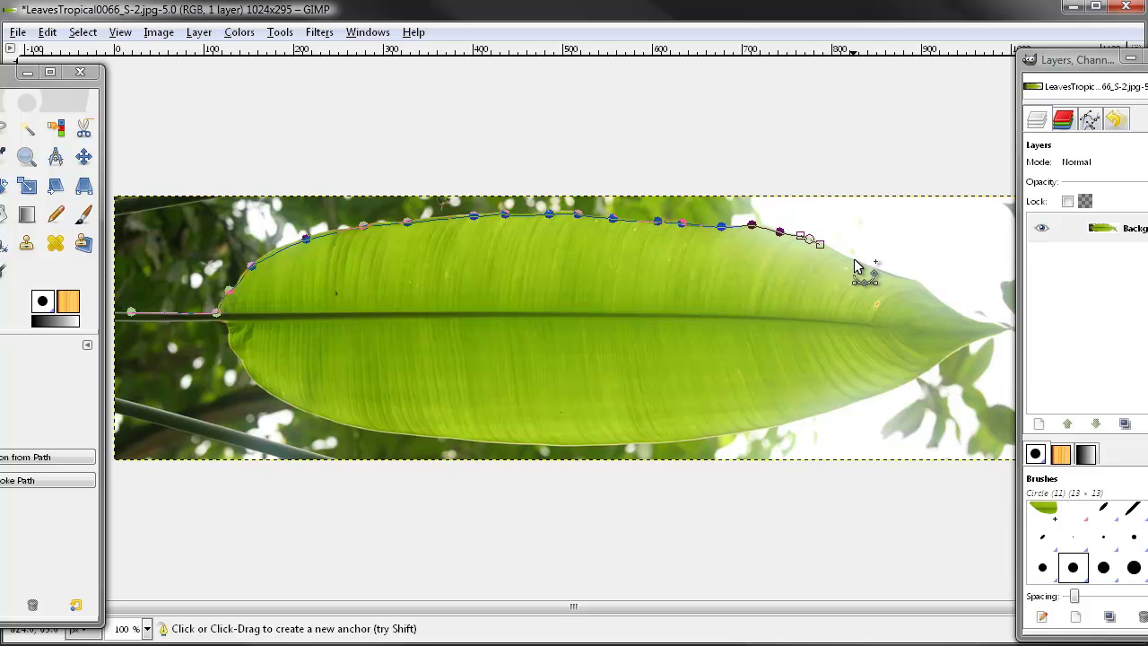
left_click(854, 260)
left_click(893, 272)
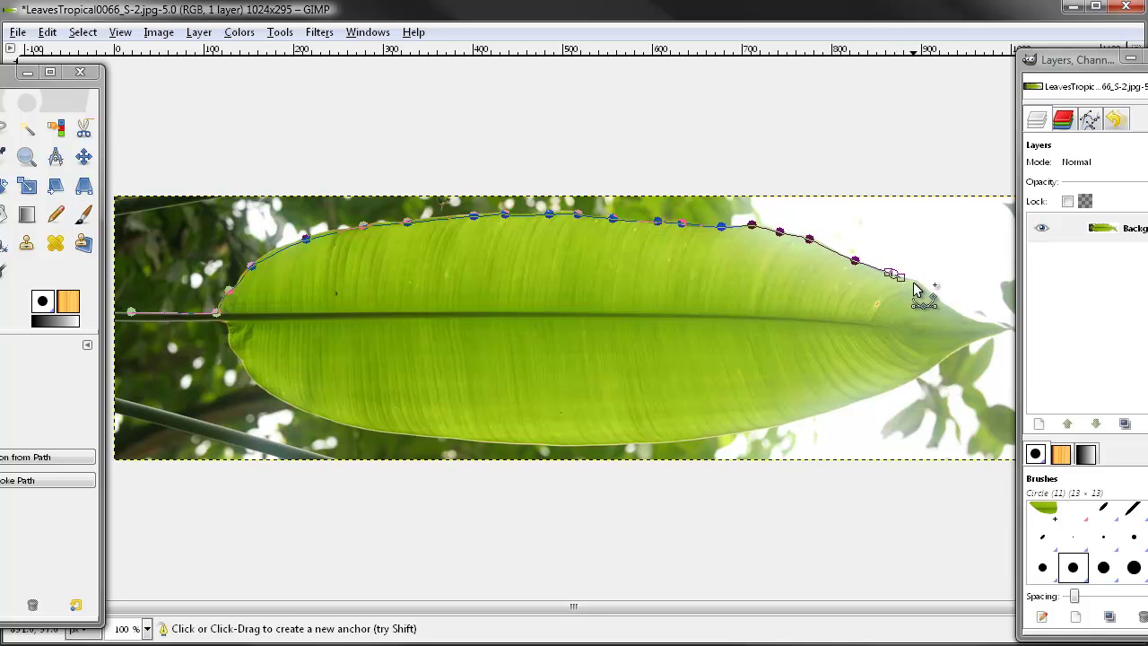
left_click(935, 298)
left_click(953, 312)
left_click(985, 329)
Step: Continue the path from the tip along the lower edge back to the stem
left_click(975, 336)
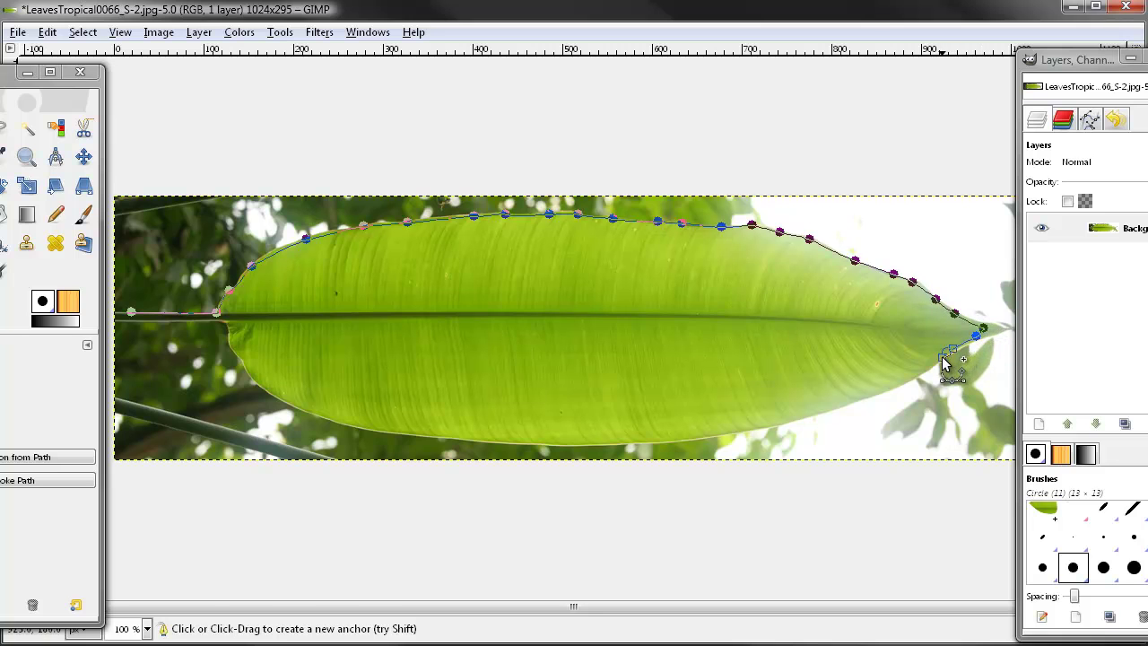
left_click(916, 371)
left_click(879, 393)
left_click(844, 405)
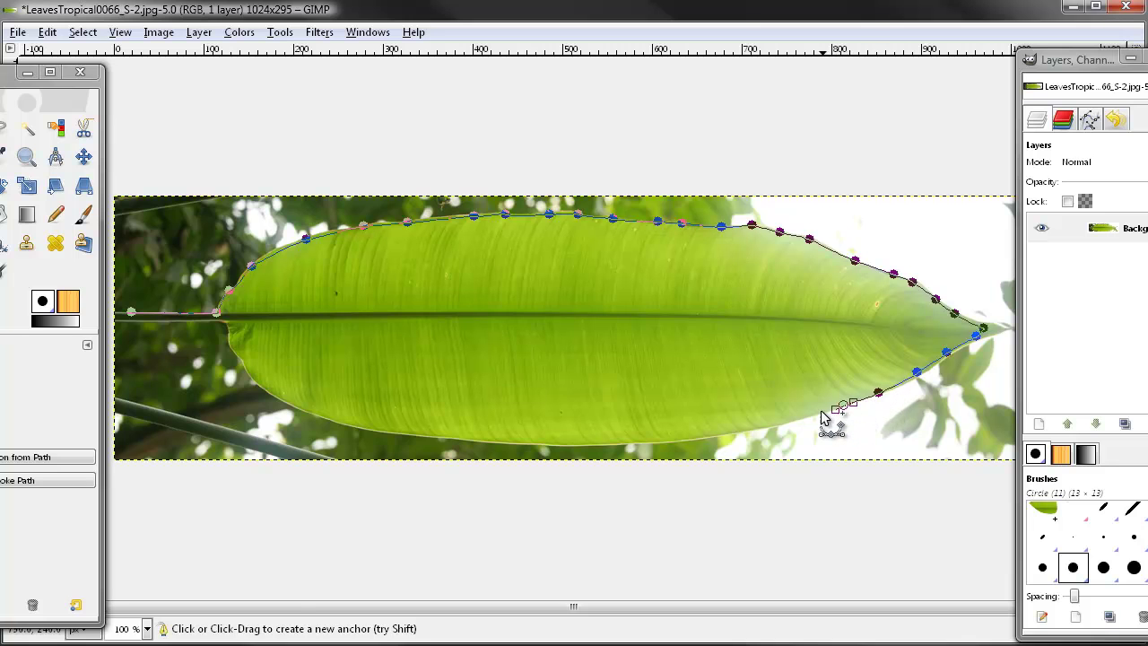
left_click(801, 414)
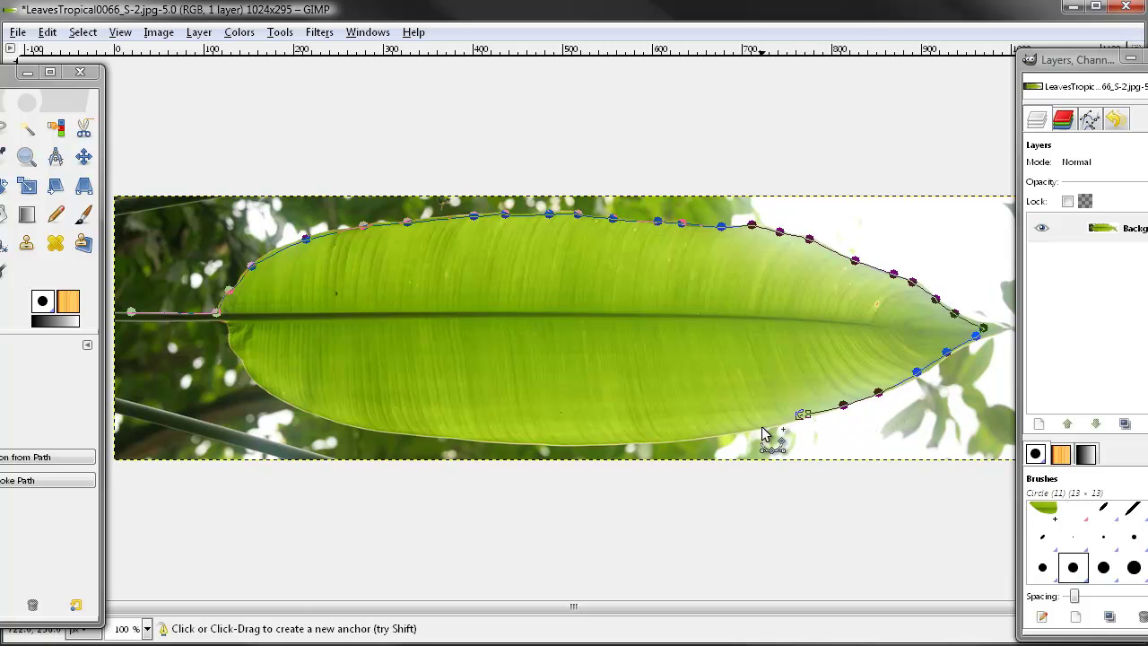
left_click(758, 428)
left_click(706, 434)
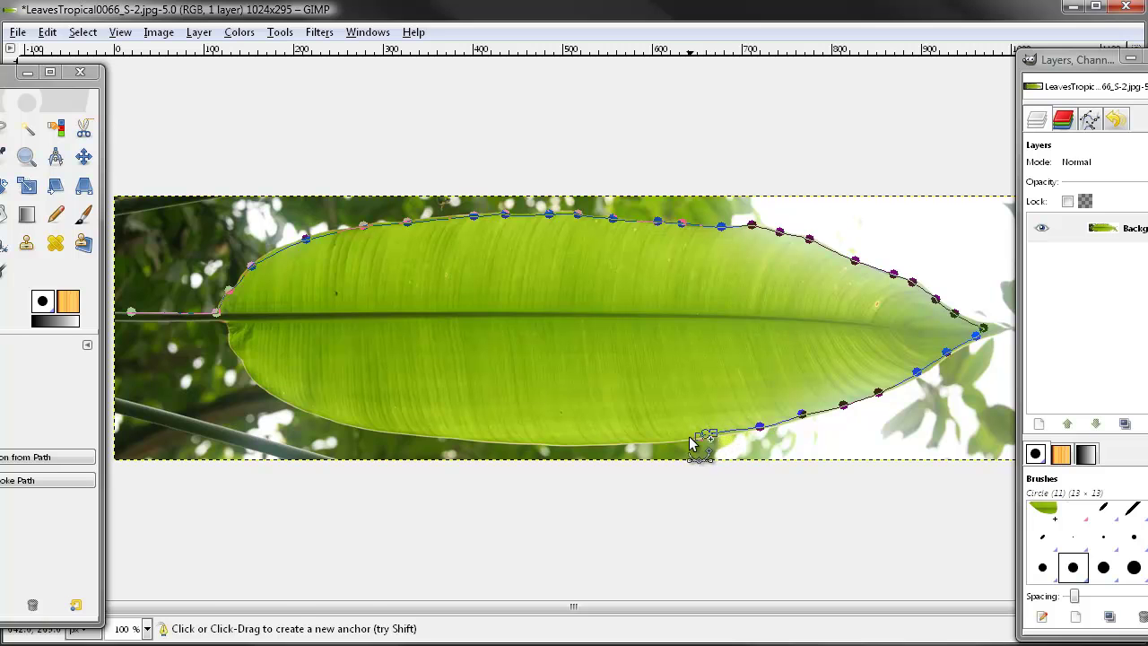
left_click(649, 441)
left_click(593, 444)
left_click(525, 441)
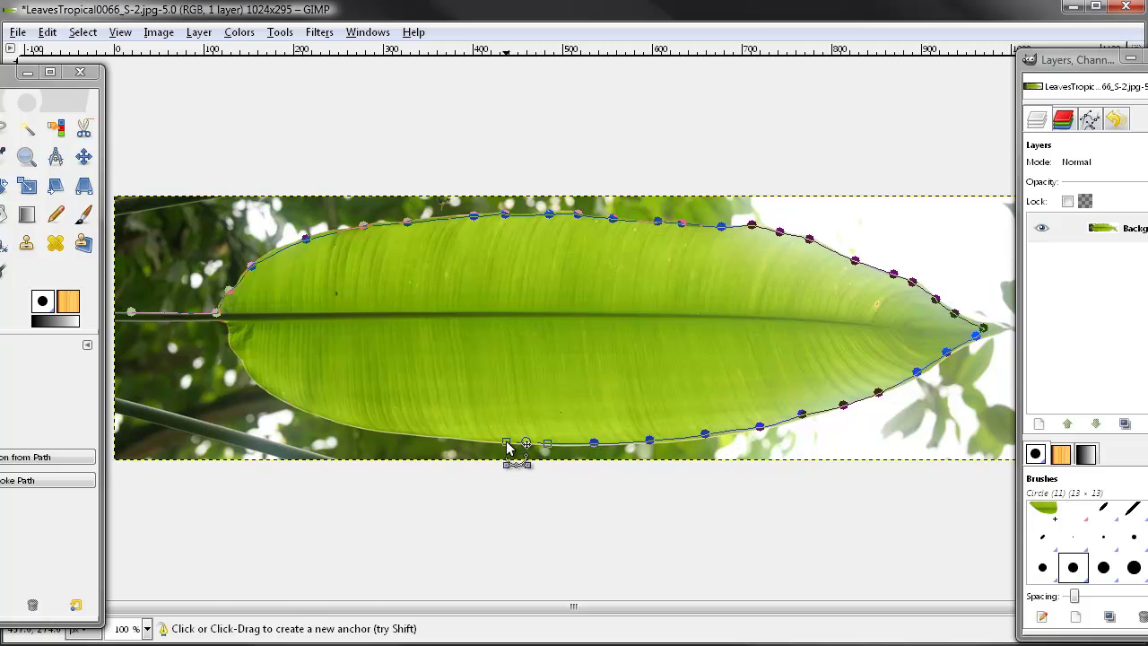
left_click(437, 439)
left_click(367, 427)
left_click(311, 409)
left_click(279, 398)
left_click(247, 370)
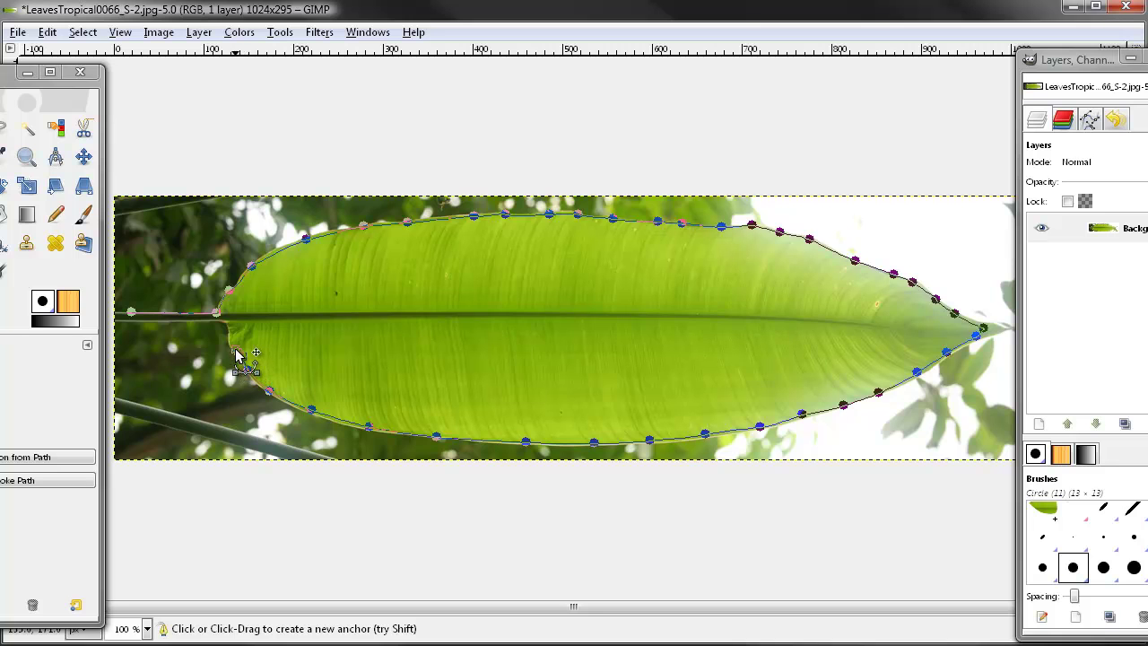
left_click(228, 340)
left_click(226, 335)
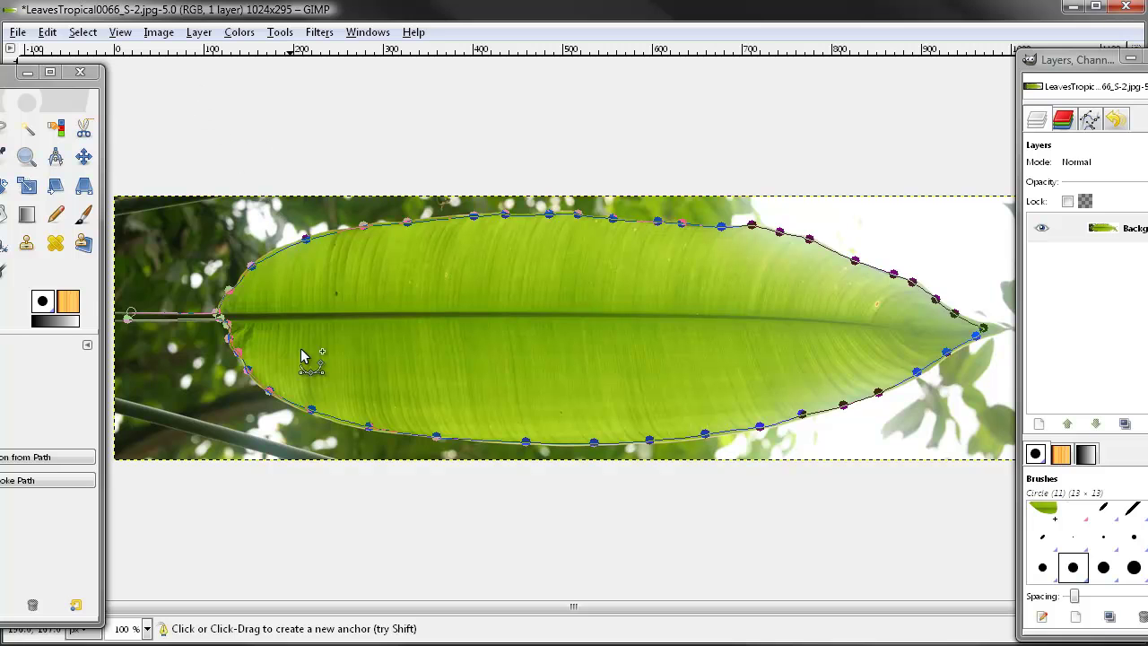
Step: Turn the leaf path into a selection, copy and paste the leaf, then anchor it
left_click(87, 34)
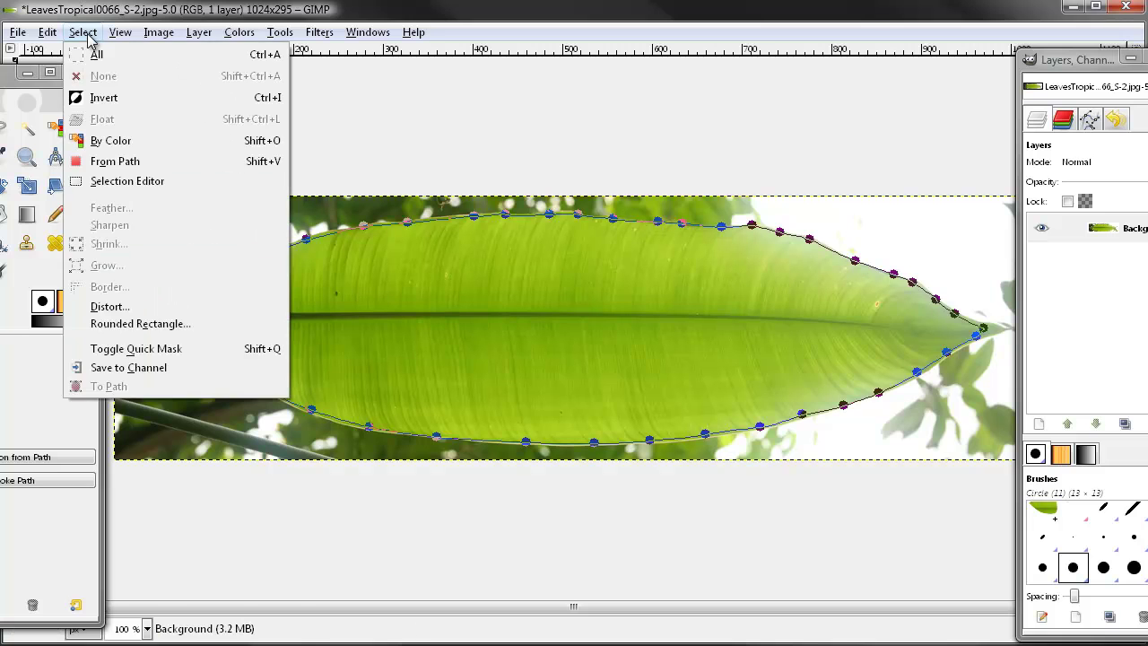
left_click(111, 166)
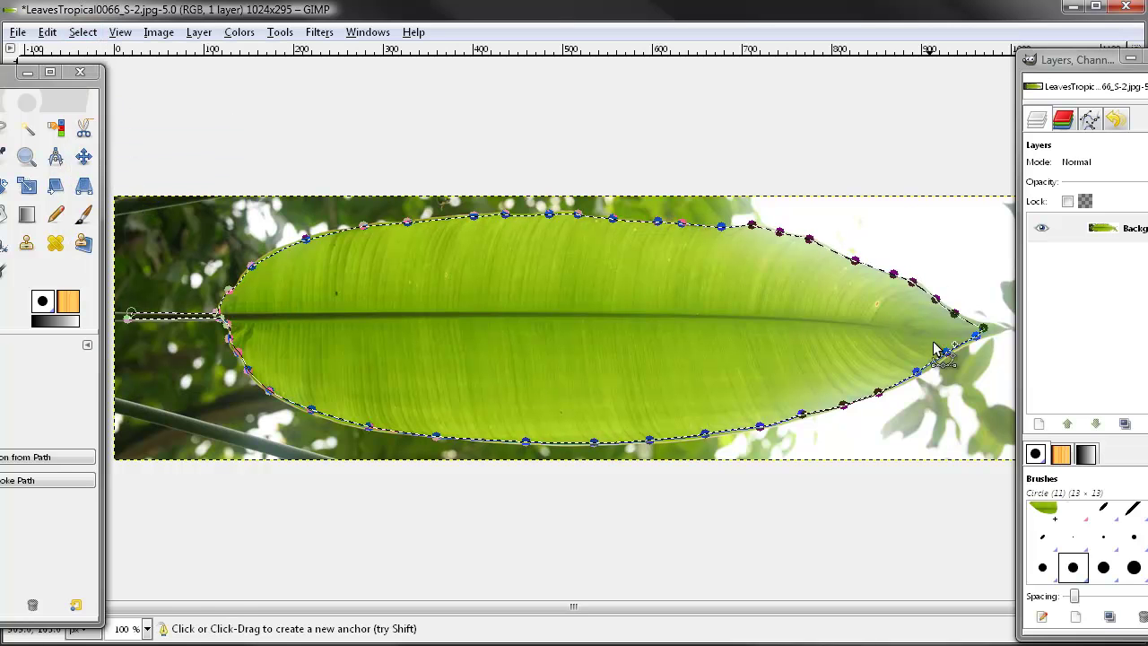
key("ctrl+c")
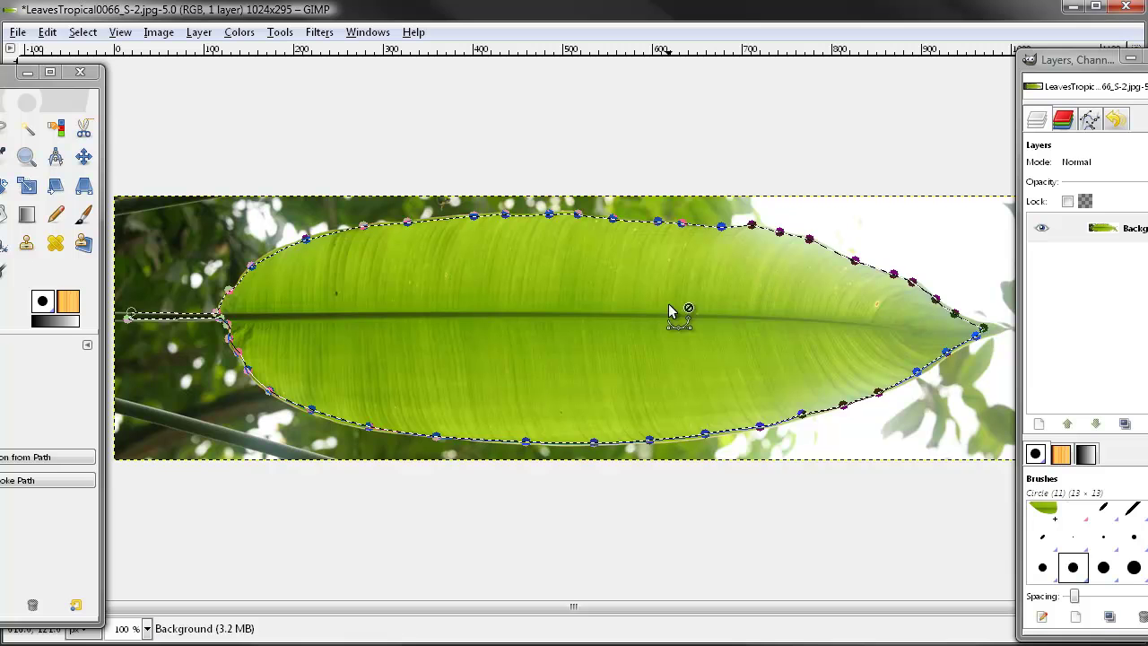
key("ctrl+v")
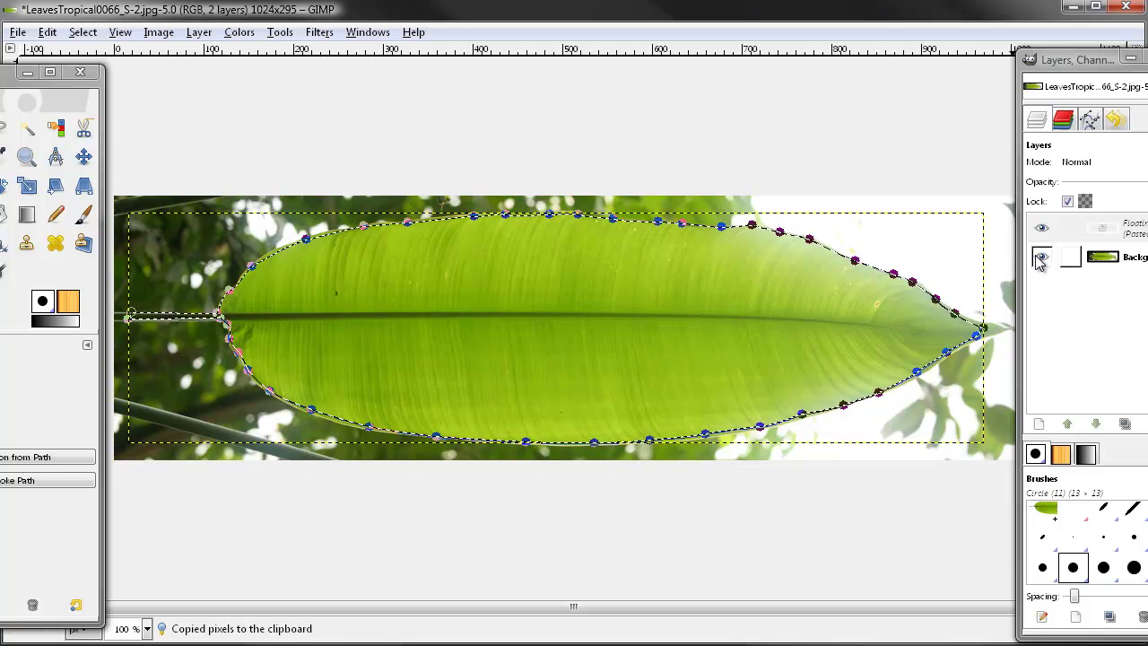
left_click(1116, 231)
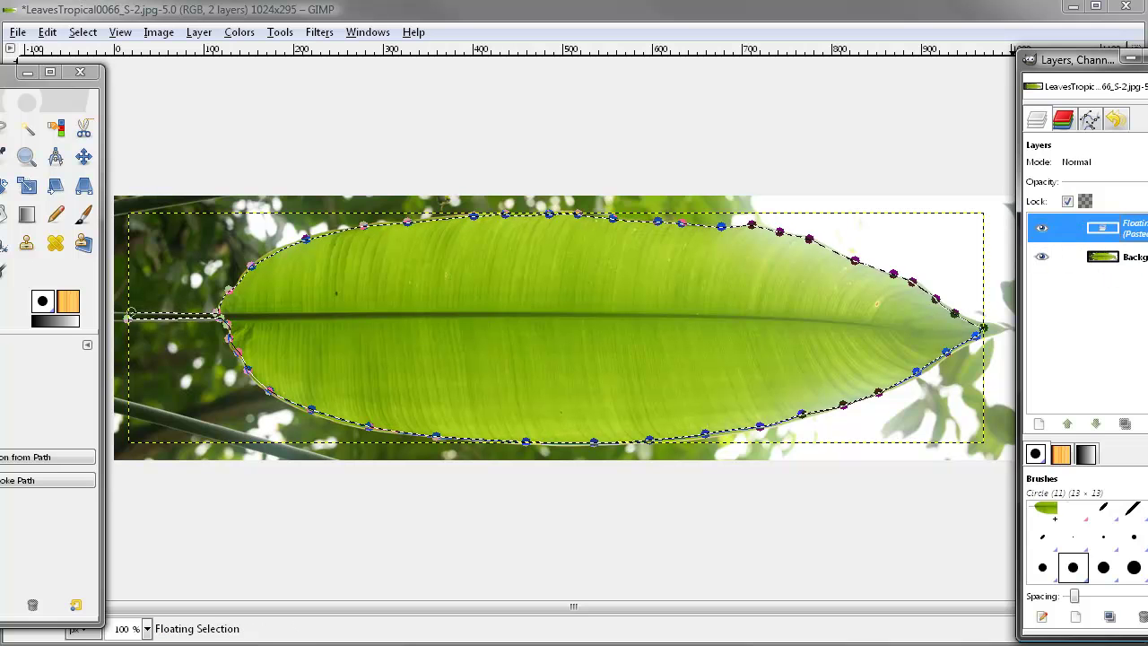
key("ctrl+h")
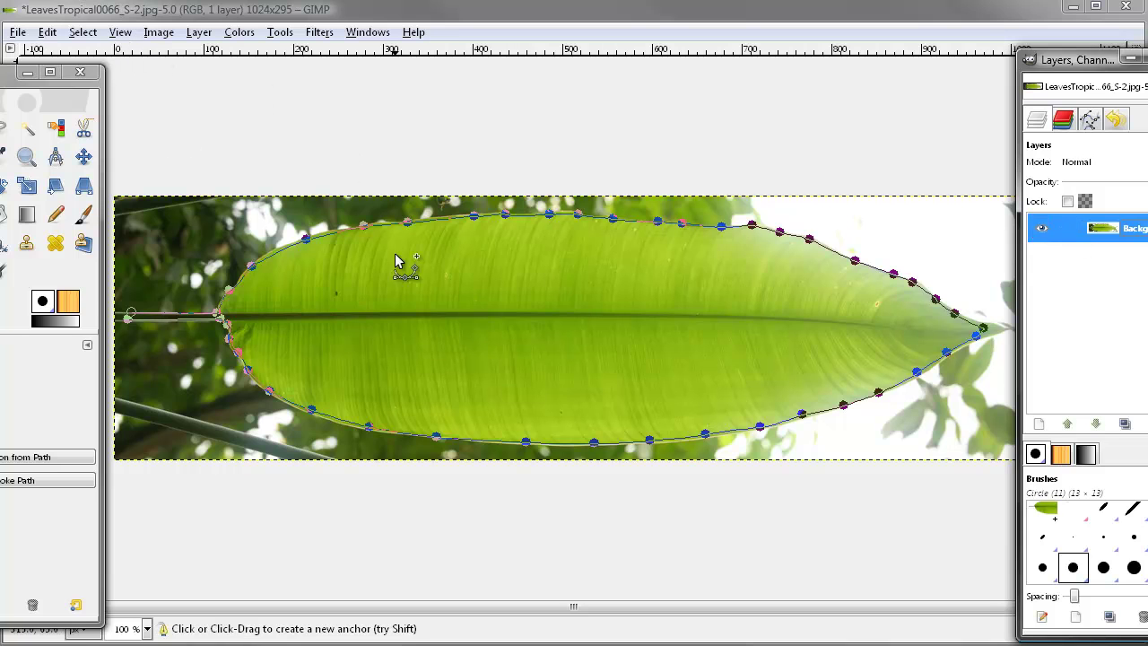
Step: Reselect the leaf from its path and use Copy Visible
left_click(82, 33)
left_click(131, 161)
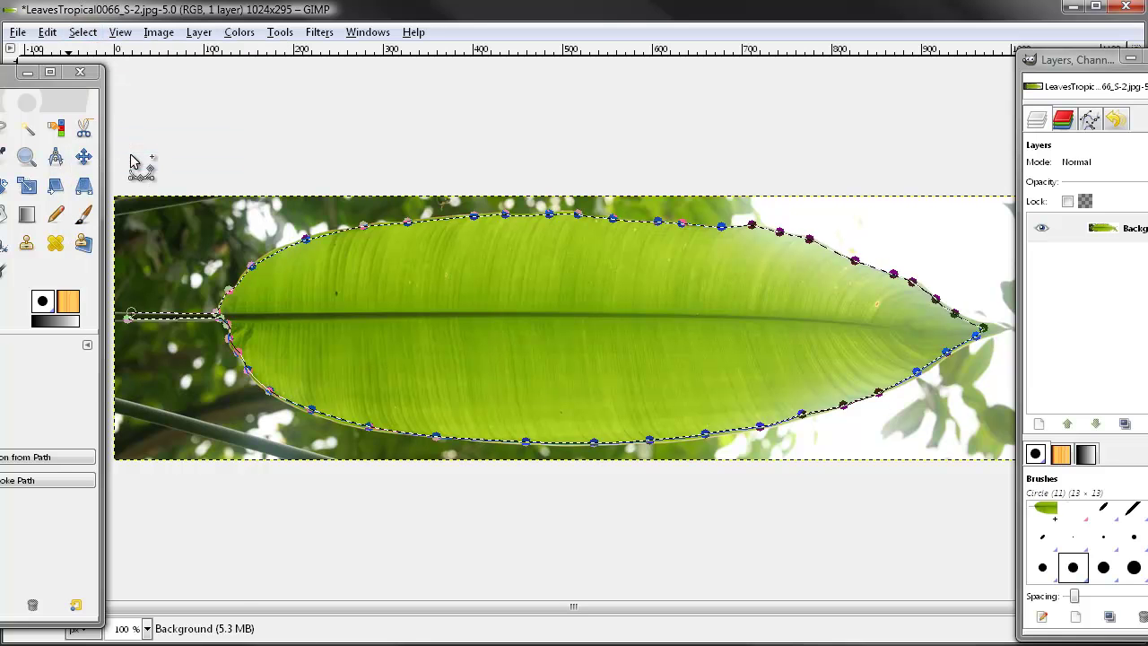
left_click(83, 33)
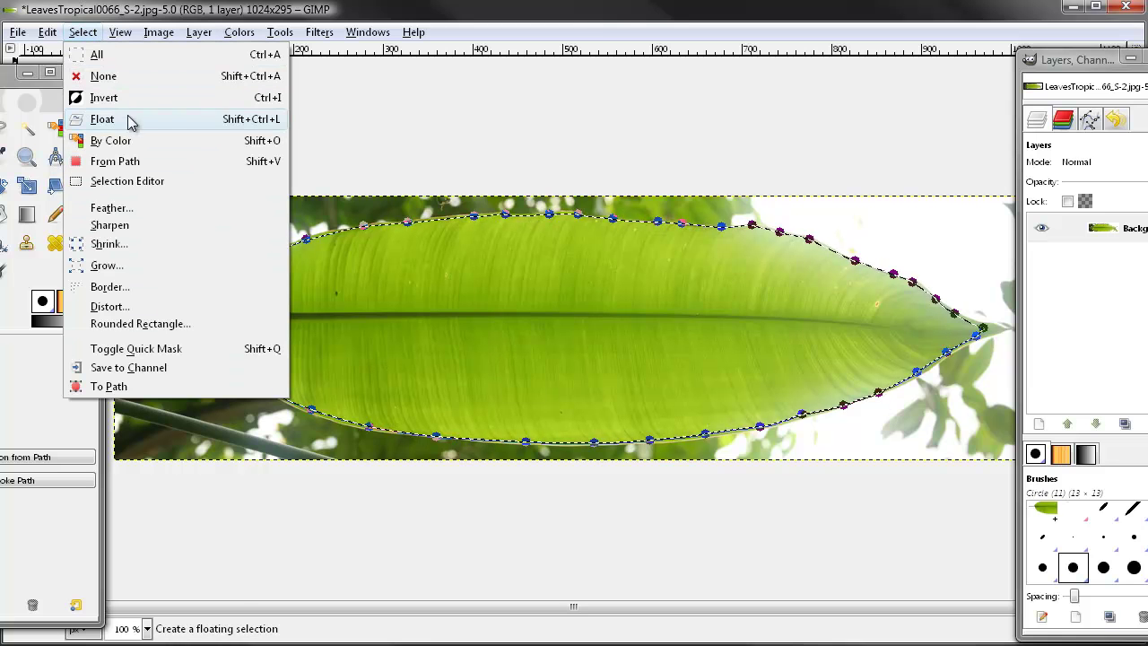
mouse_move(49, 34)
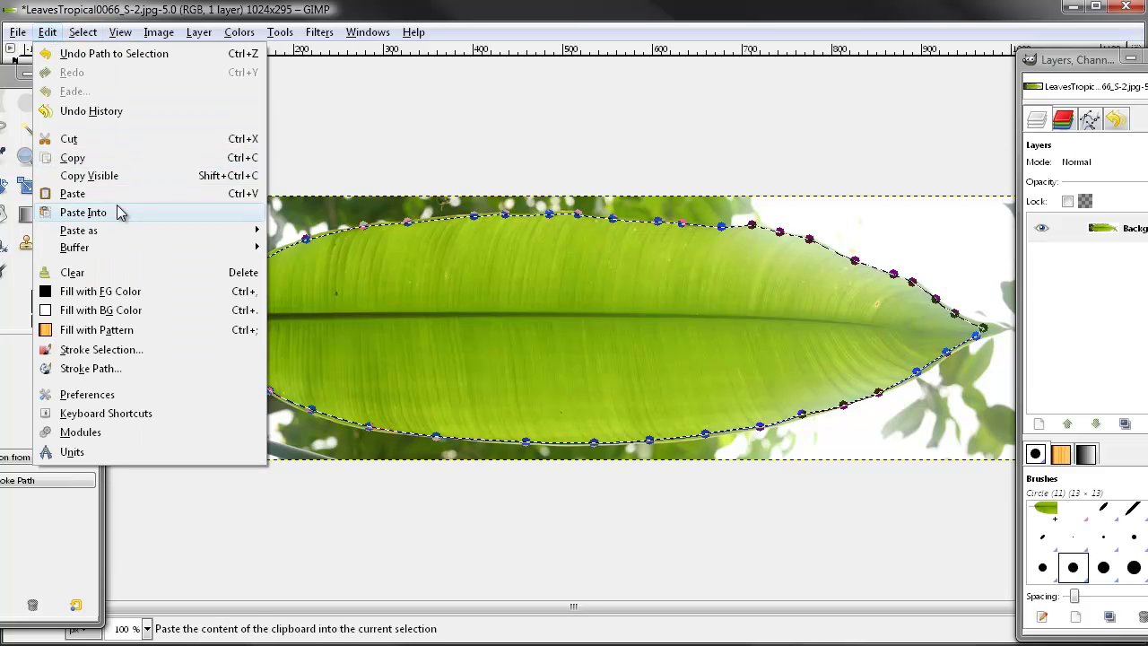
left_click(102, 176)
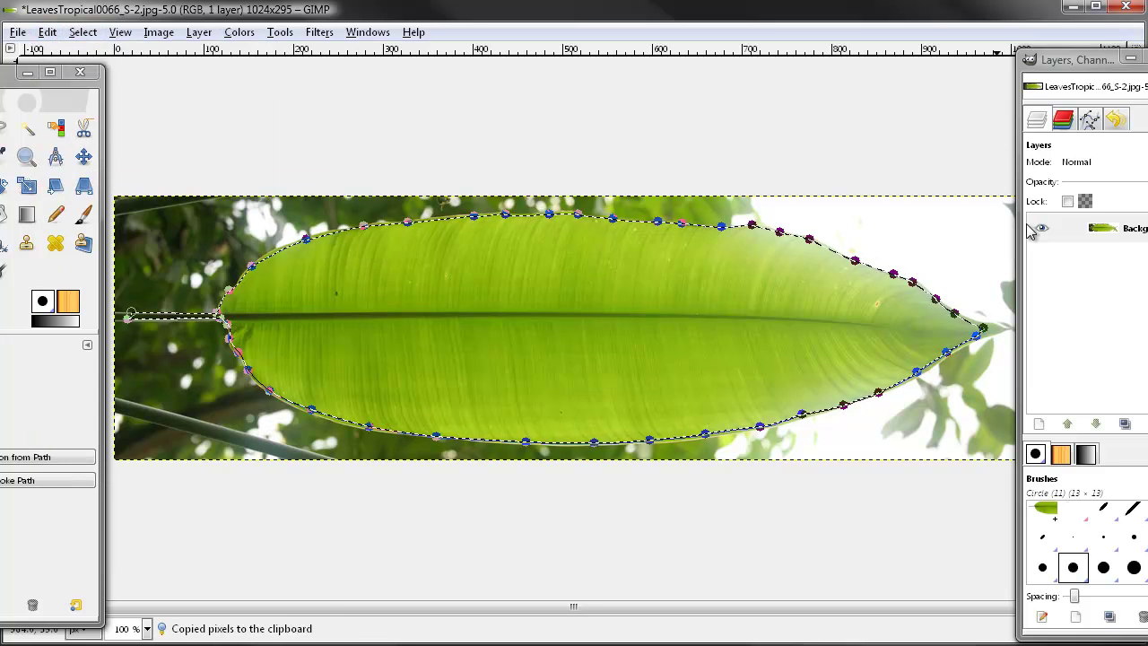
Step: Add a transparent New Layer and paste the leaf as a floating layer above it
left_click(1038, 422)
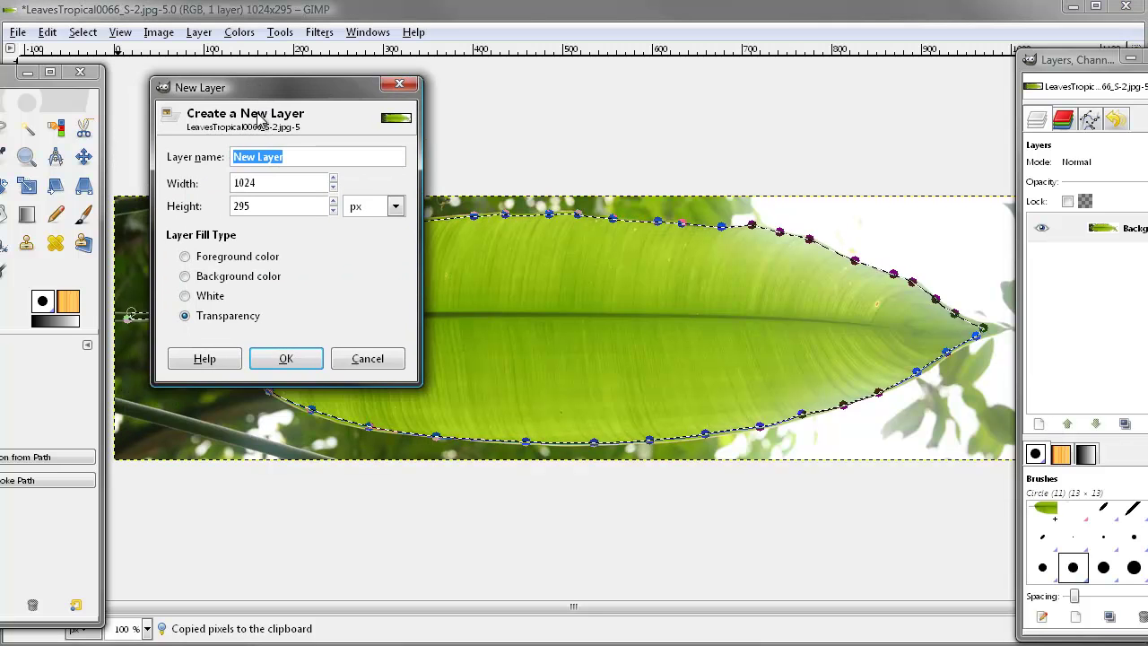
left_click(289, 358)
key("ctrl+v")
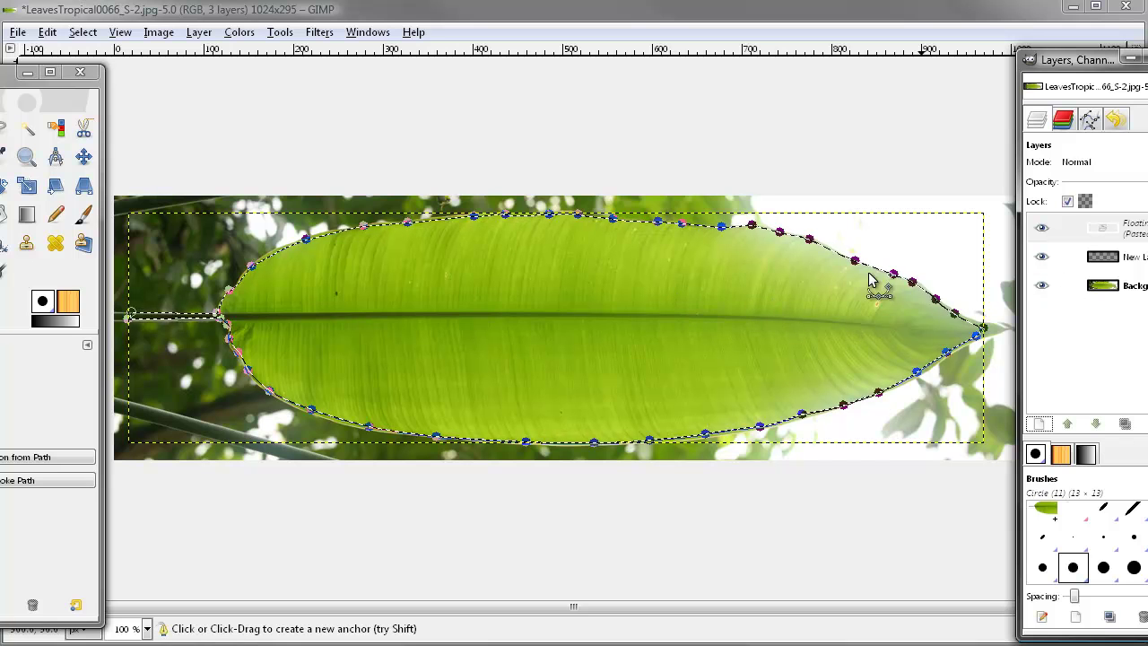
left_click(1137, 257)
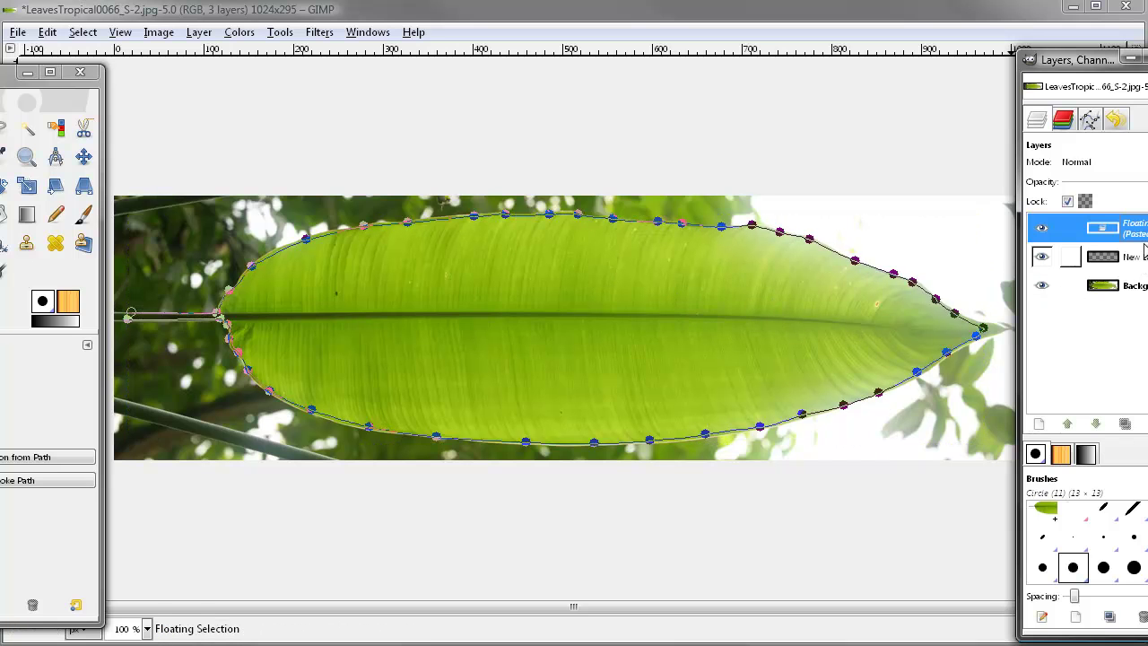
key("ctrl+h")
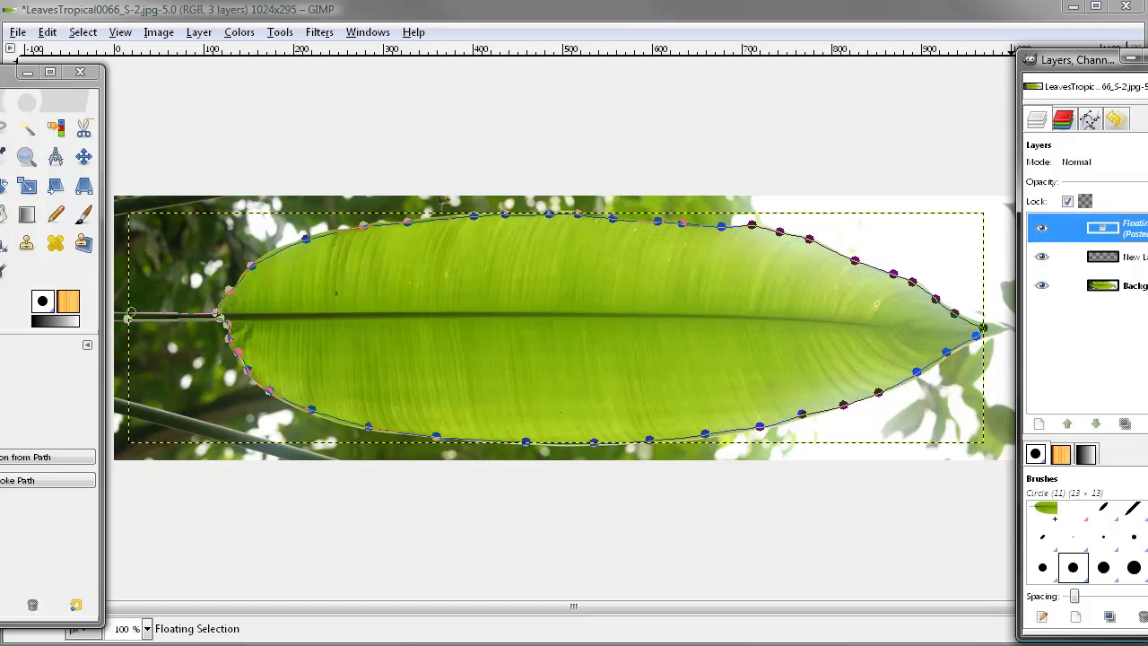
Step: Anchor the floating leaf paste and select the Background layer
key("ctrl+h")
key("ctrl+m")
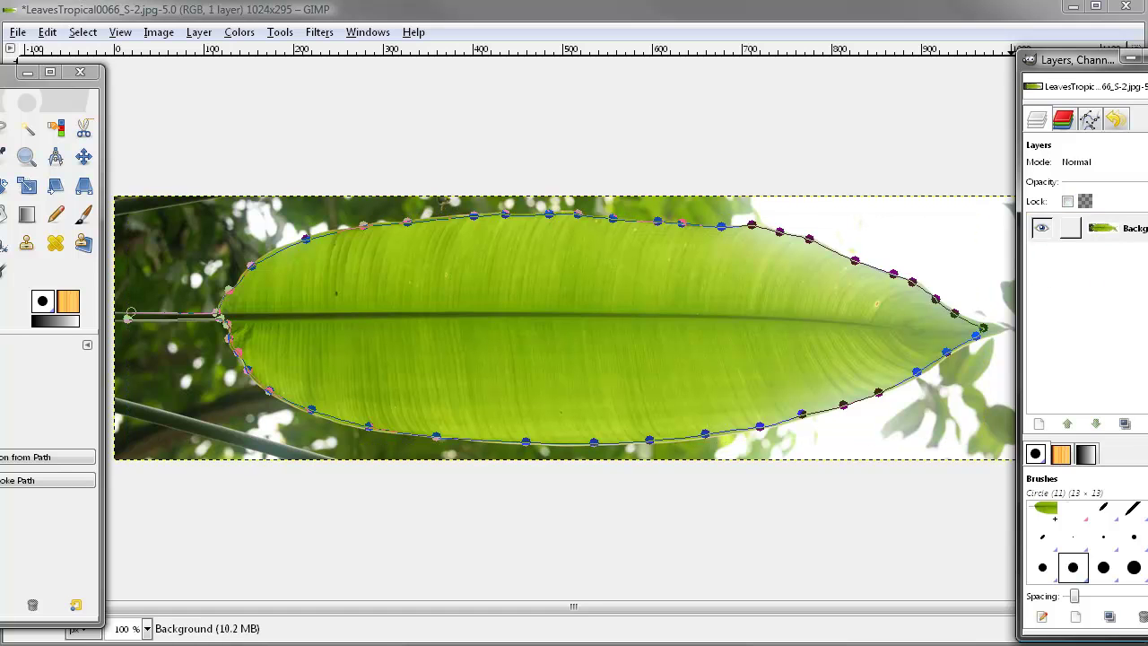
left_click(1121, 235)
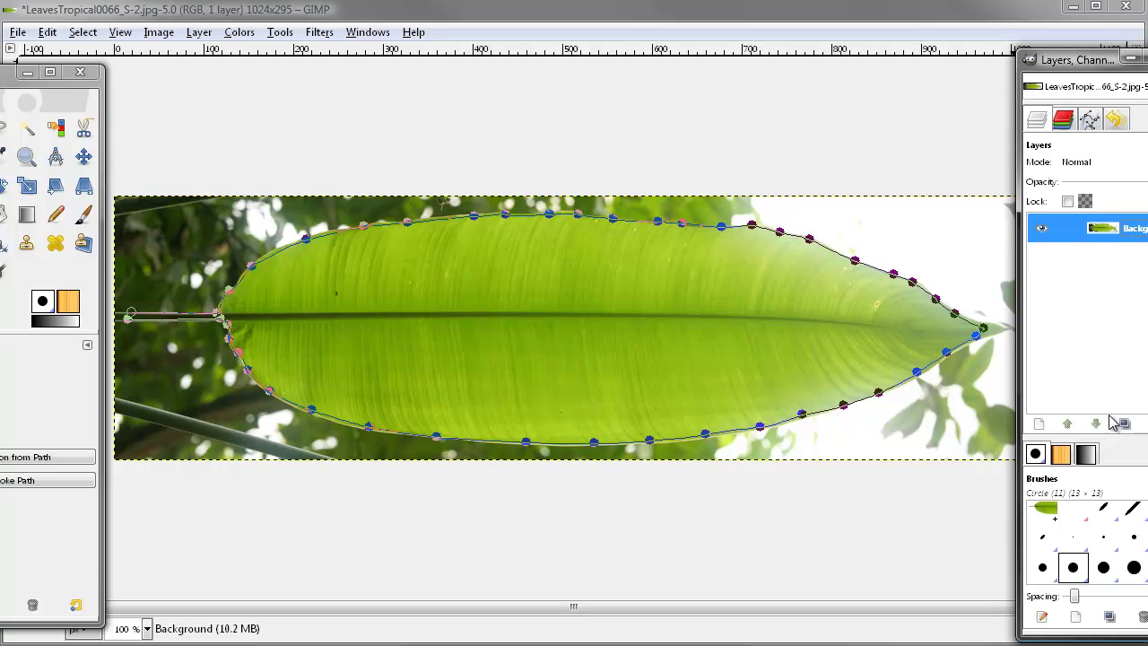
Step: Add a transparent New Layer and move Background above it in the layer stack
left_click(1040, 425)
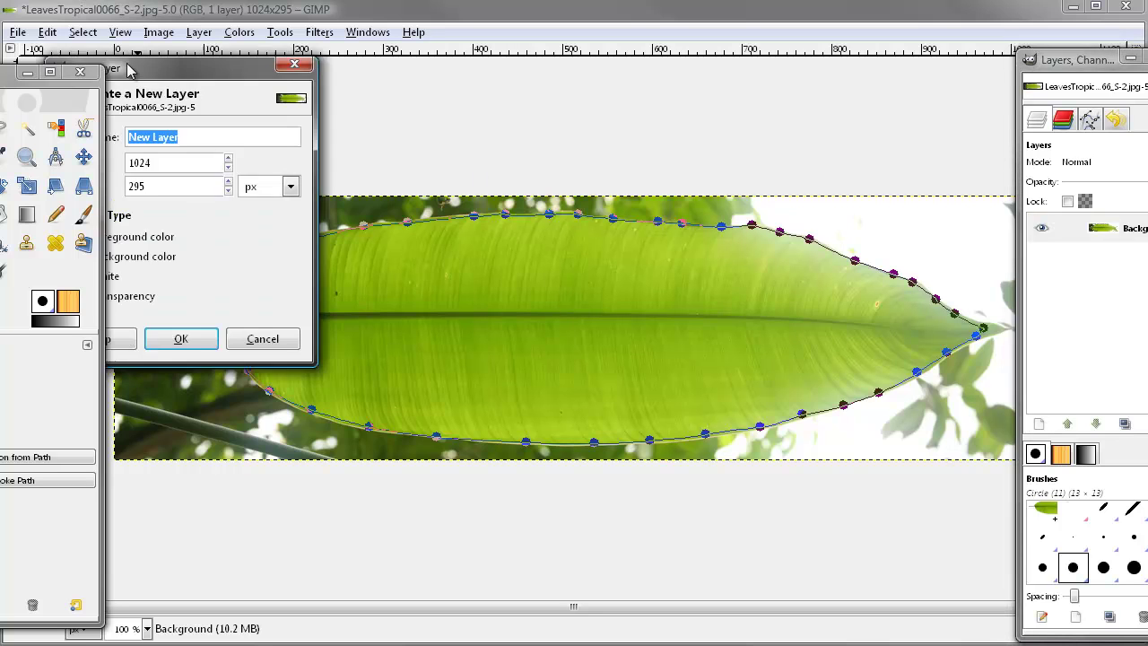
left_click_drag(99, 89, 310, 115)
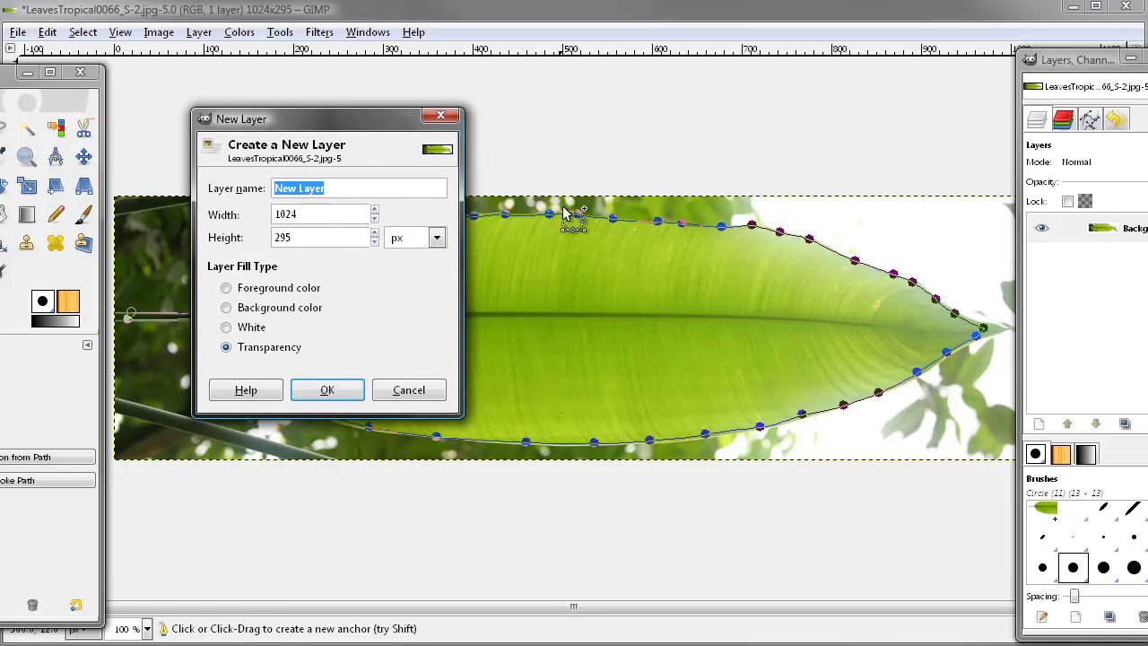
left_click(322, 395)
left_click(326, 393)
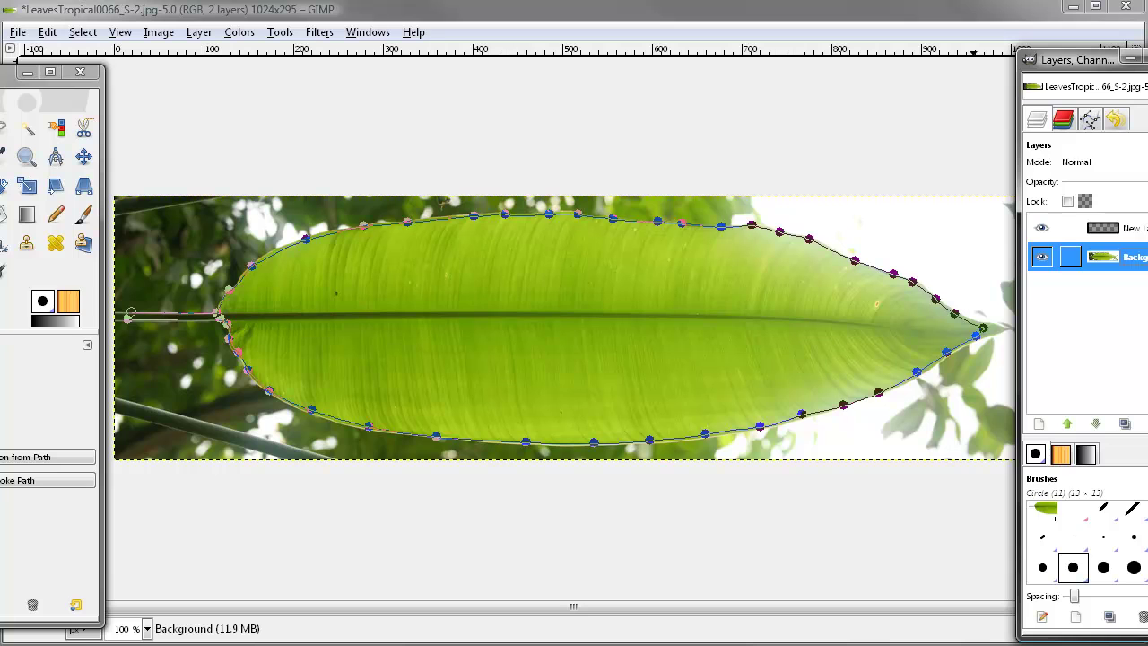
left_click_drag(1139, 256, 1145, 221)
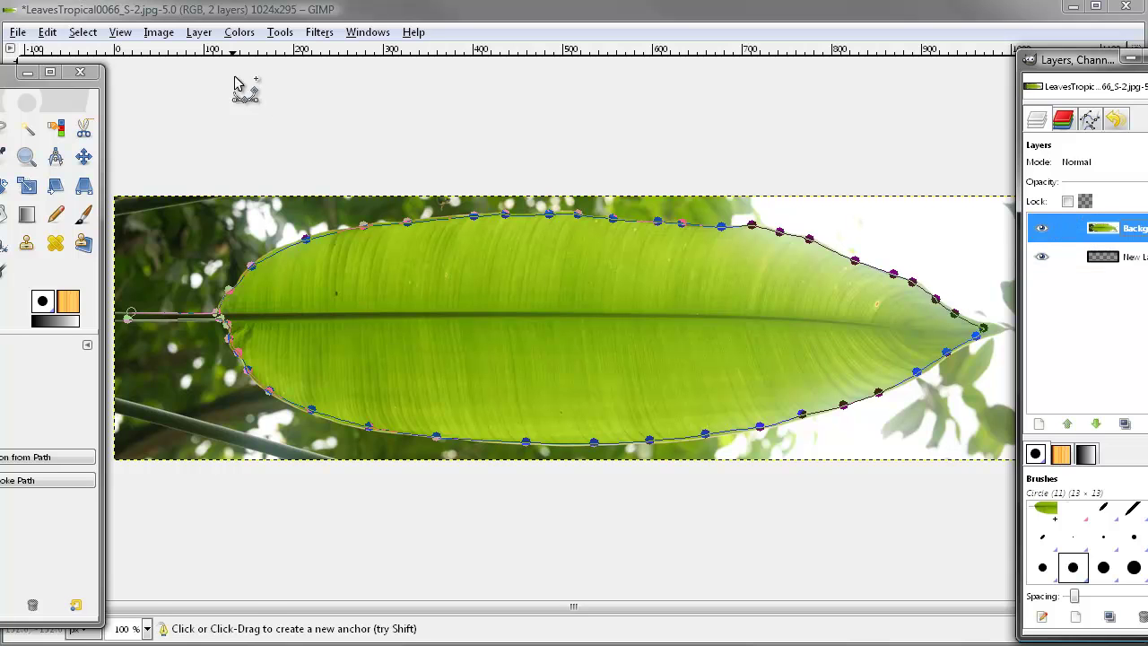
Step: Make a selection from the leaf path, float it, and invert it to cover the surroundings
left_click(82, 32)
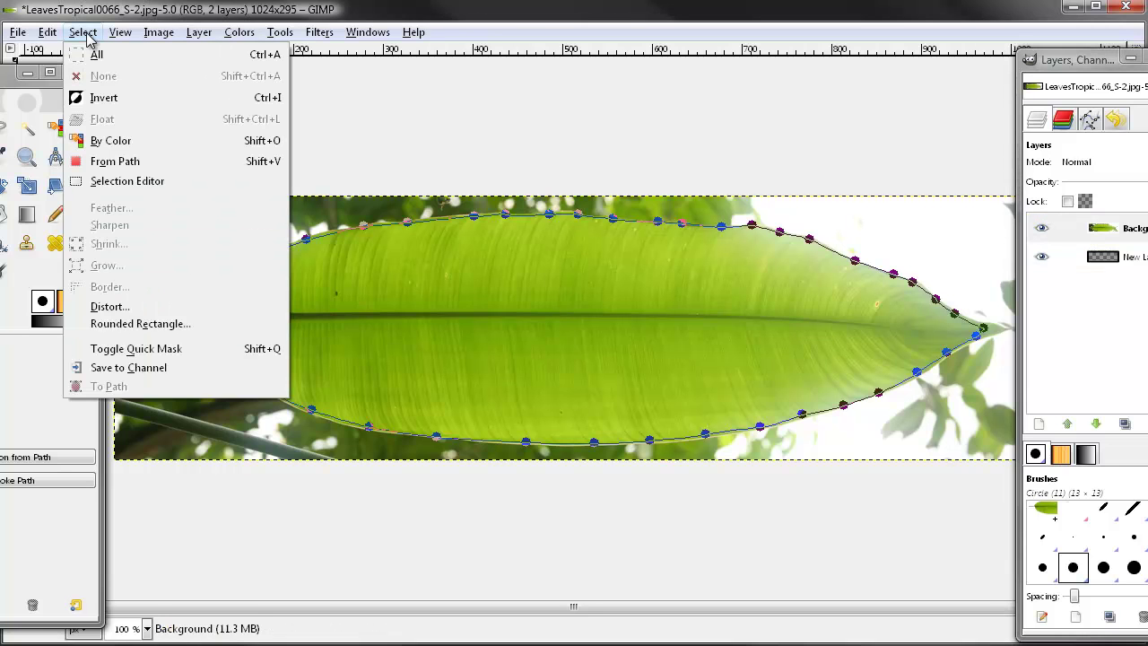
left_click(115, 160)
left_click(83, 33)
left_click(103, 119)
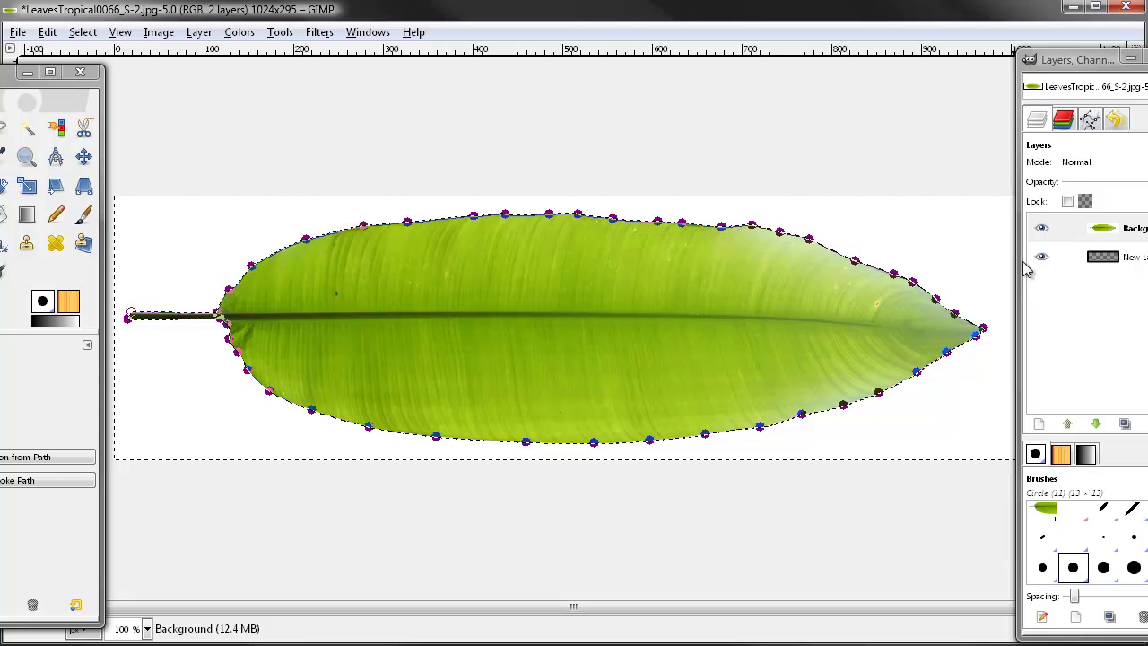
left_click(83, 32)
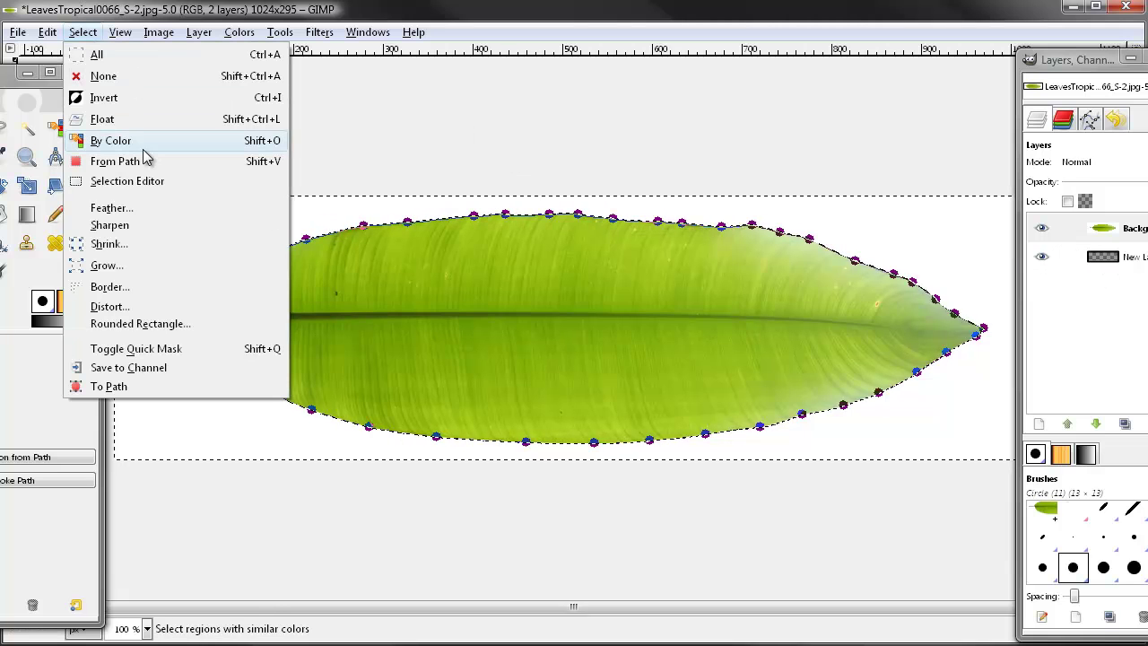
left_click(128, 99)
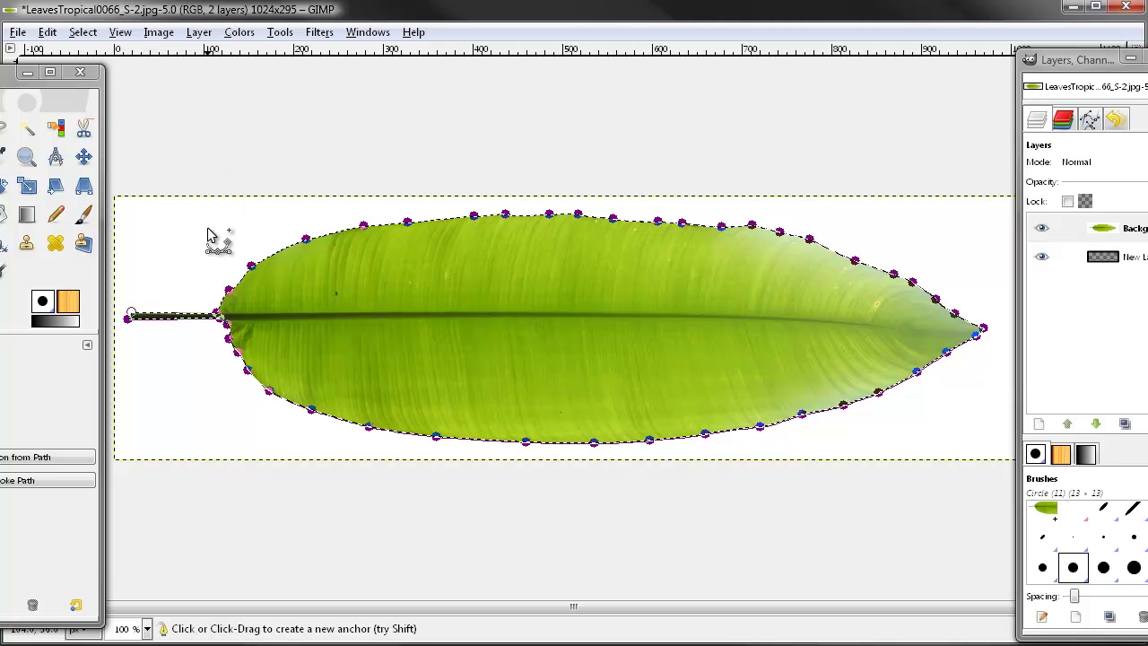
left_click_drag(348, 283, 365, 311)
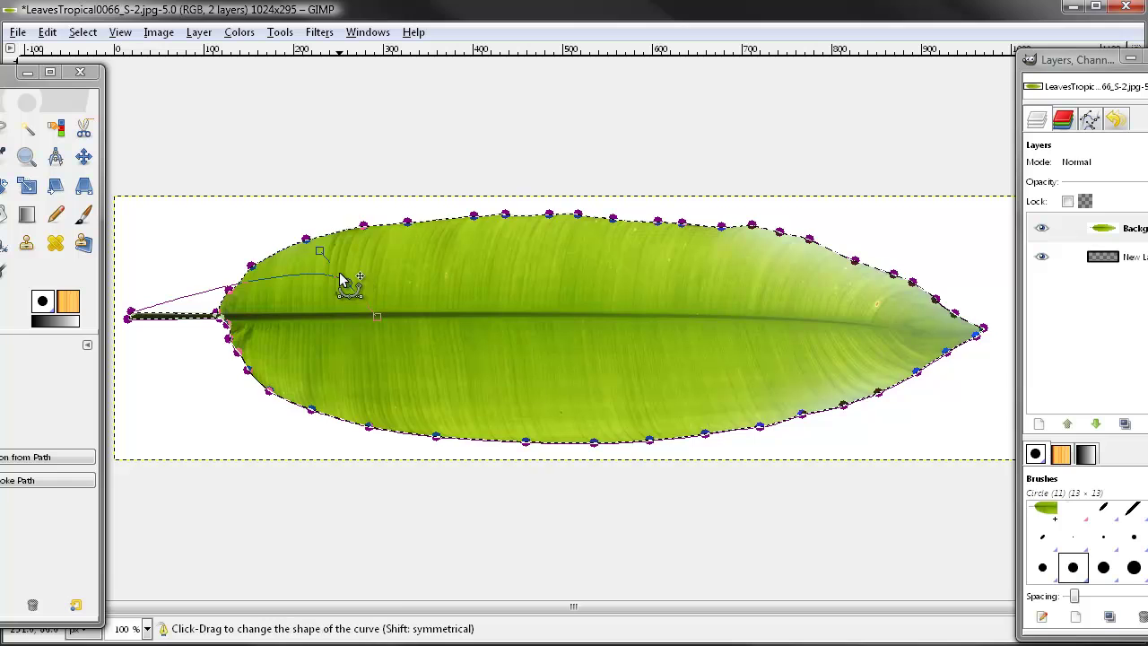
key("m")
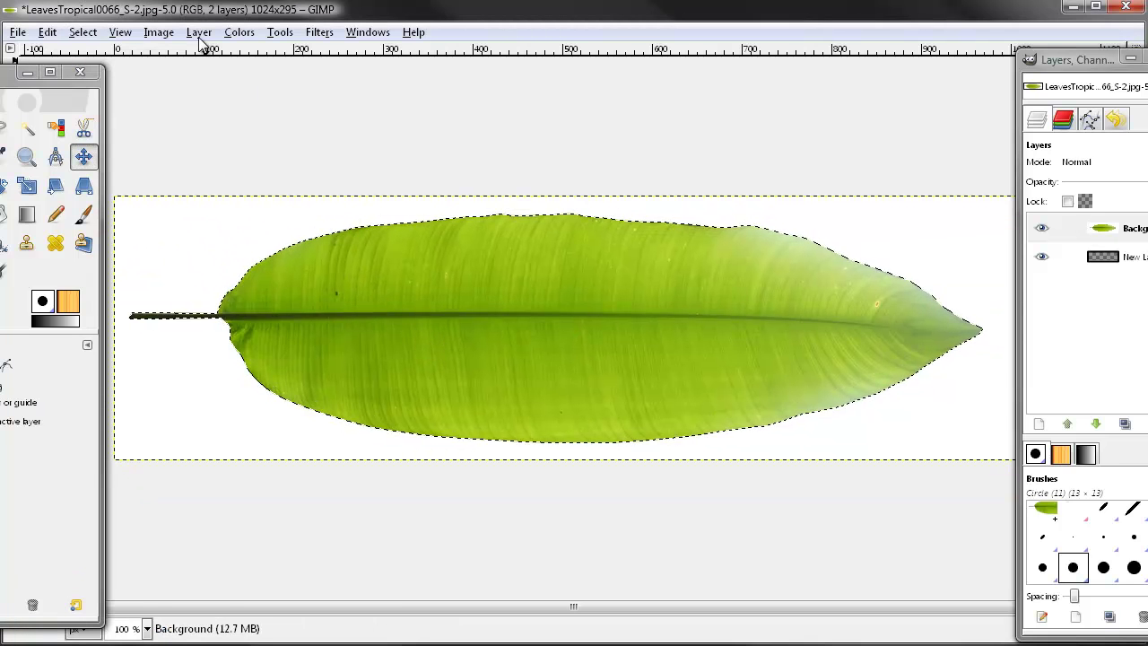
Step: Copy the cut-out leaf, paste it, and anchor the floating paste back into the image
left_click(82, 32)
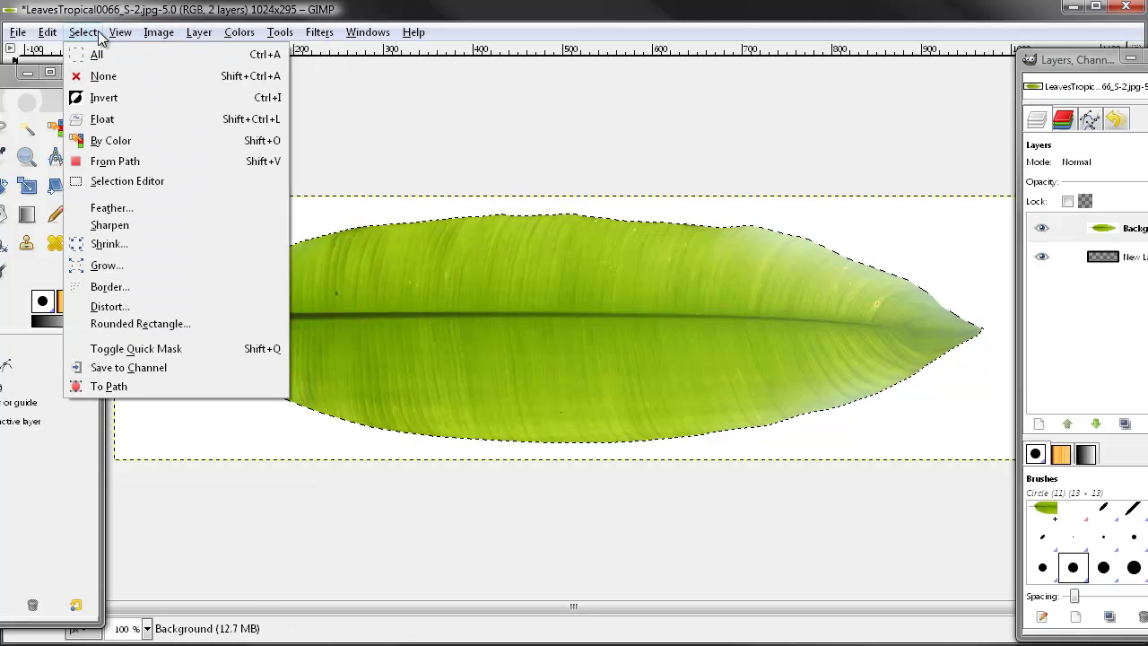
mouse_move(59, 34)
left_click(90, 154)
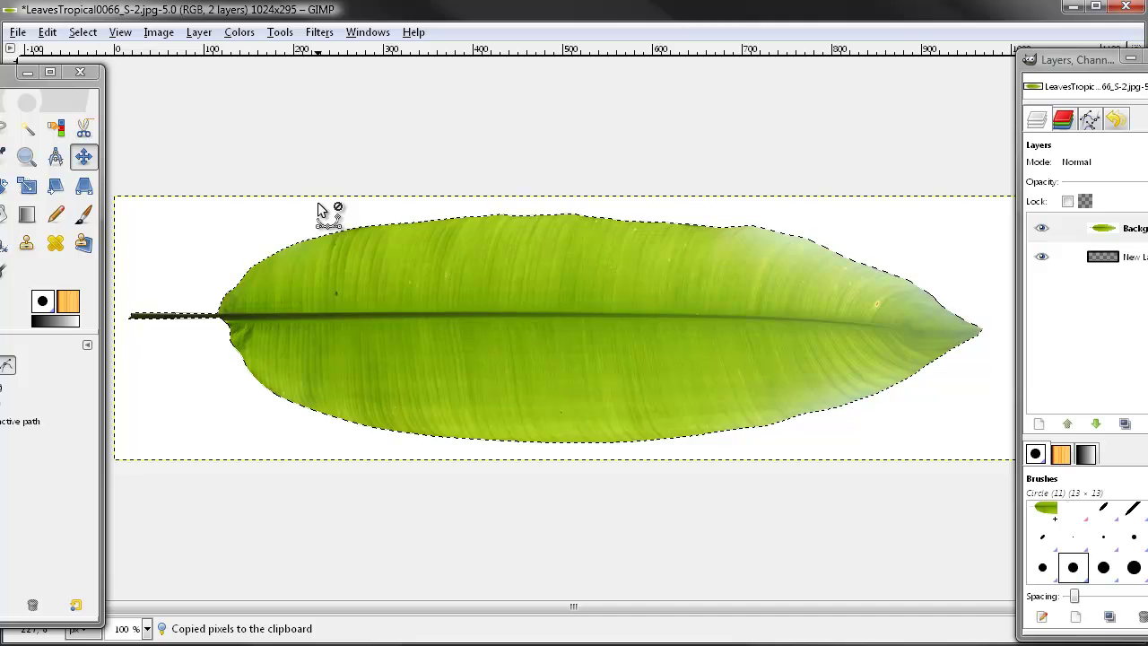
key("ctrl+v")
left_click(1039, 286)
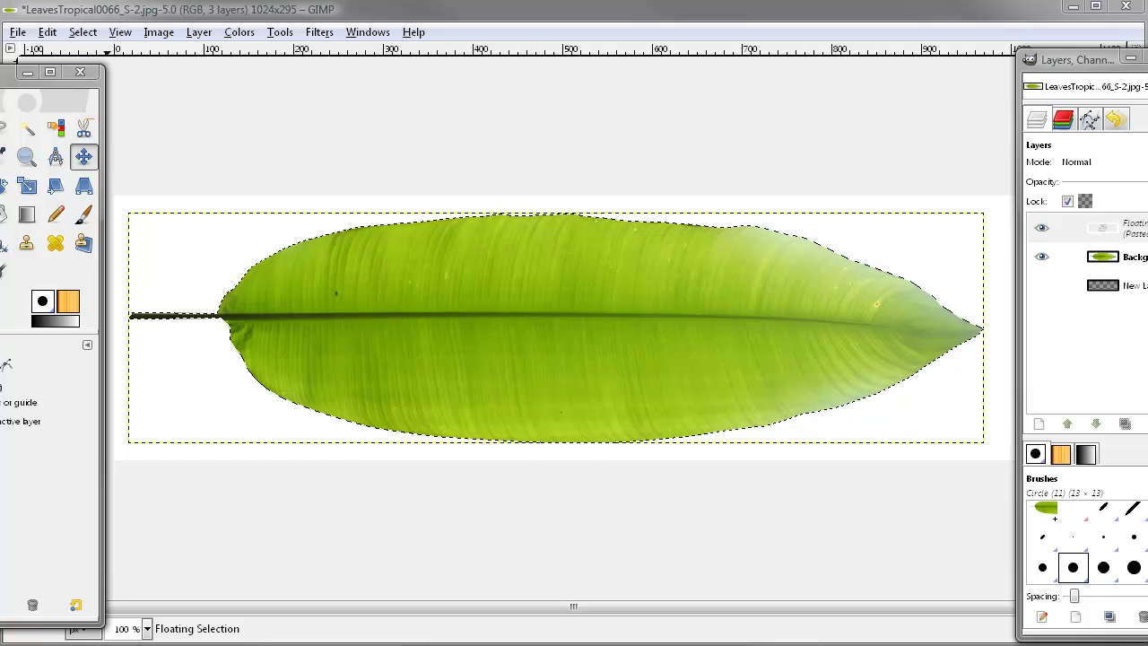
key("ctrl+h")
key("u")
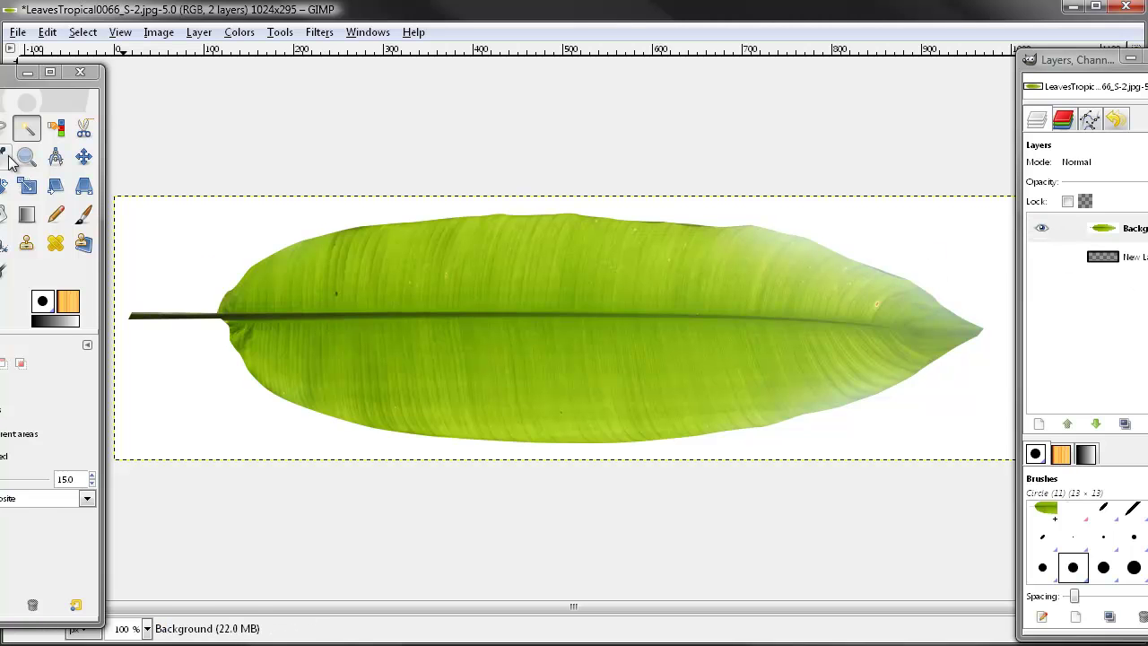
Step: Fuzzy-select the white area, invert to the leaf, and paste it as a new layer
left_click(205, 228)
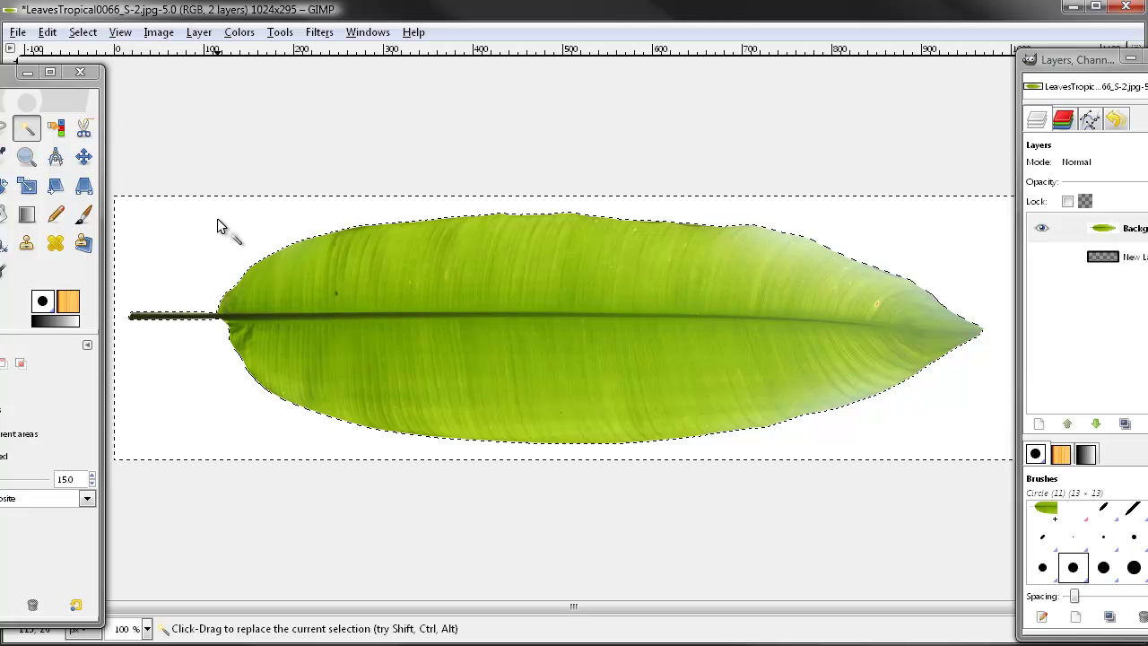
left_click(77, 34)
left_click(97, 97)
left_click(47, 32)
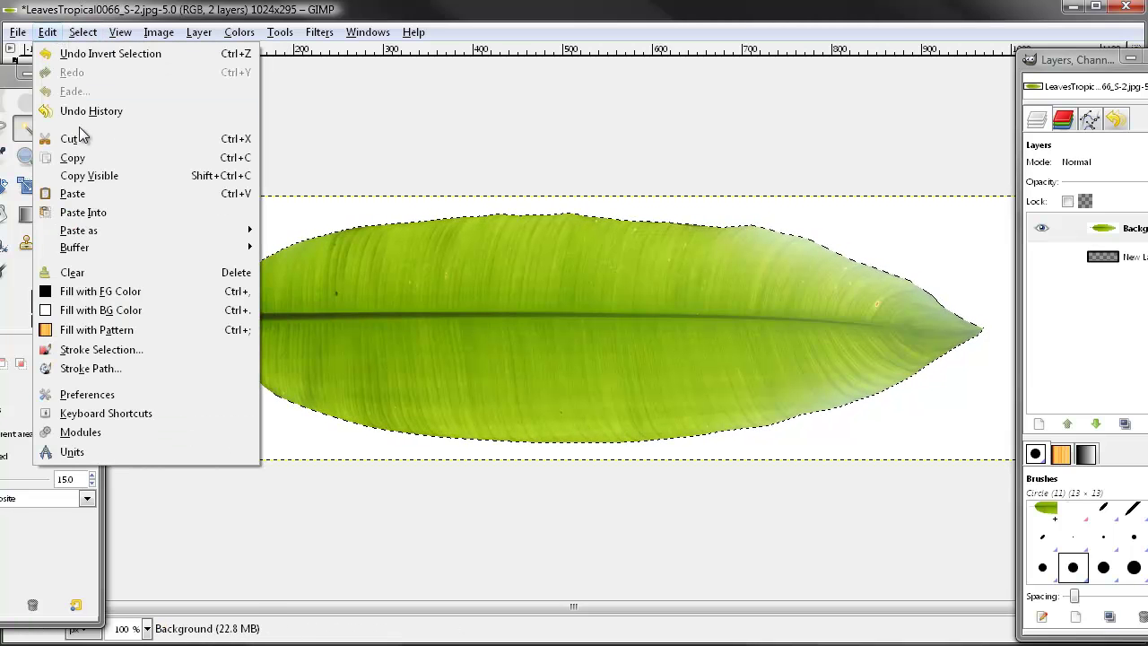
left_click(72, 157)
left_click(47, 32)
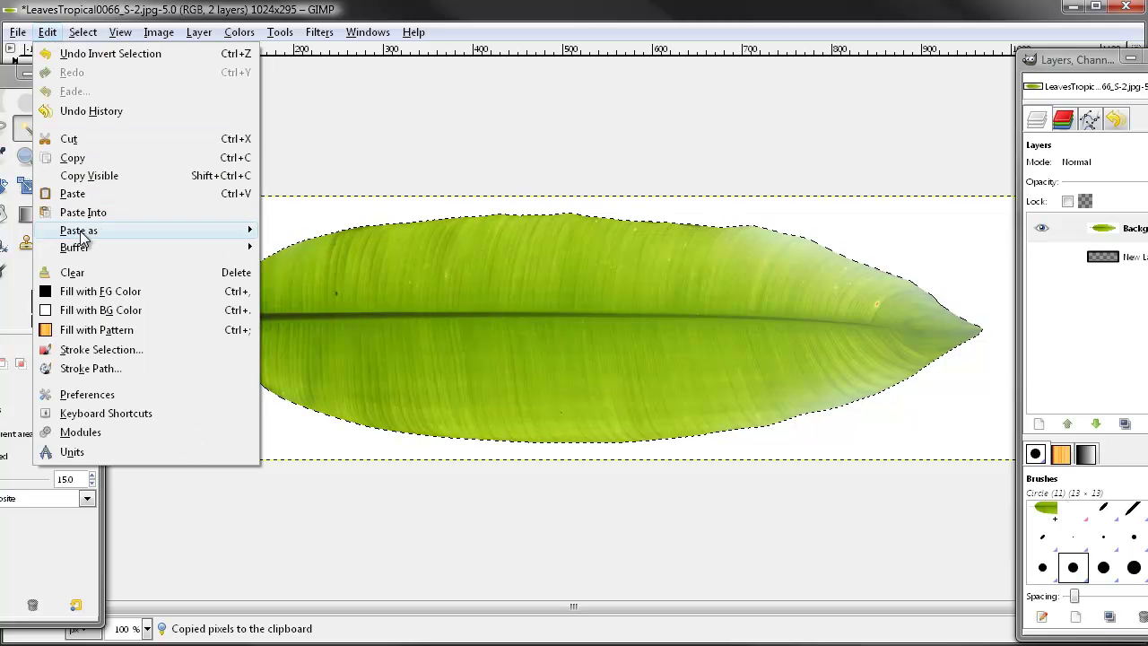
mouse_move(89, 232)
left_click(338, 251)
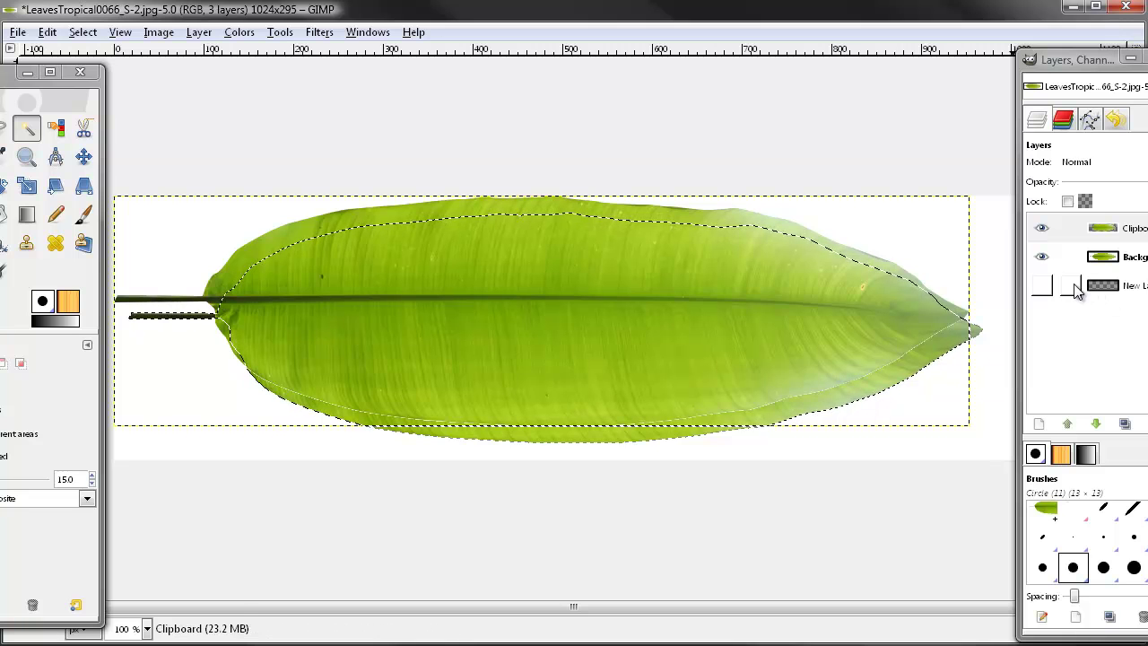
Step: Hide the Background layer and clear the selection with Select > None
left_click(1042, 258)
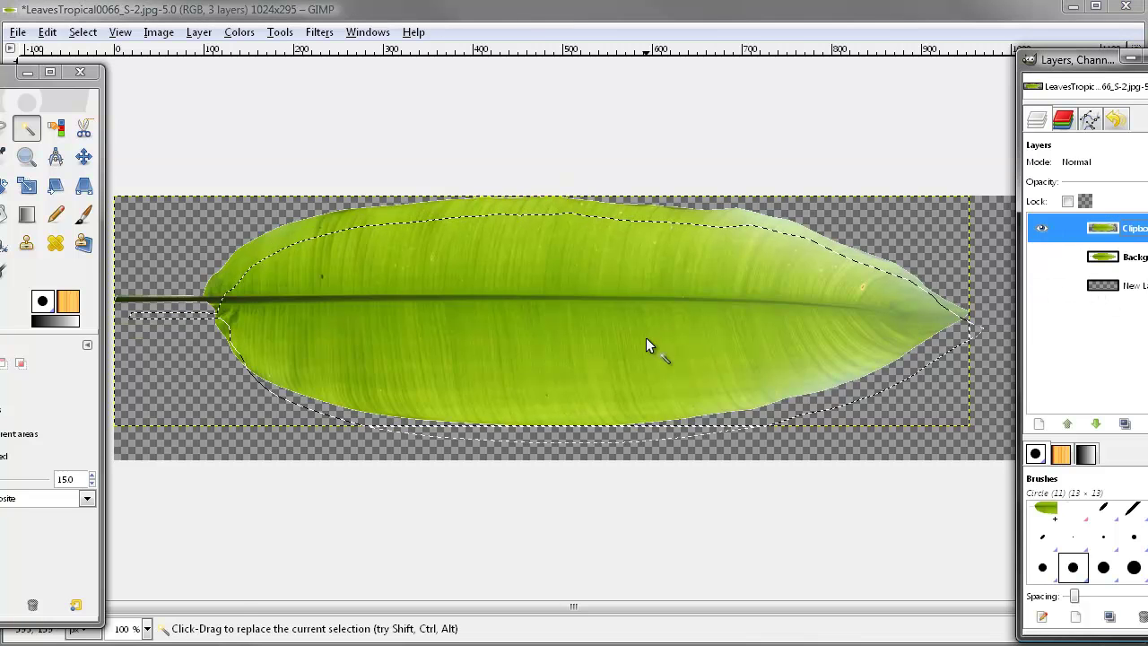
left_click(82, 32)
left_click(99, 74)
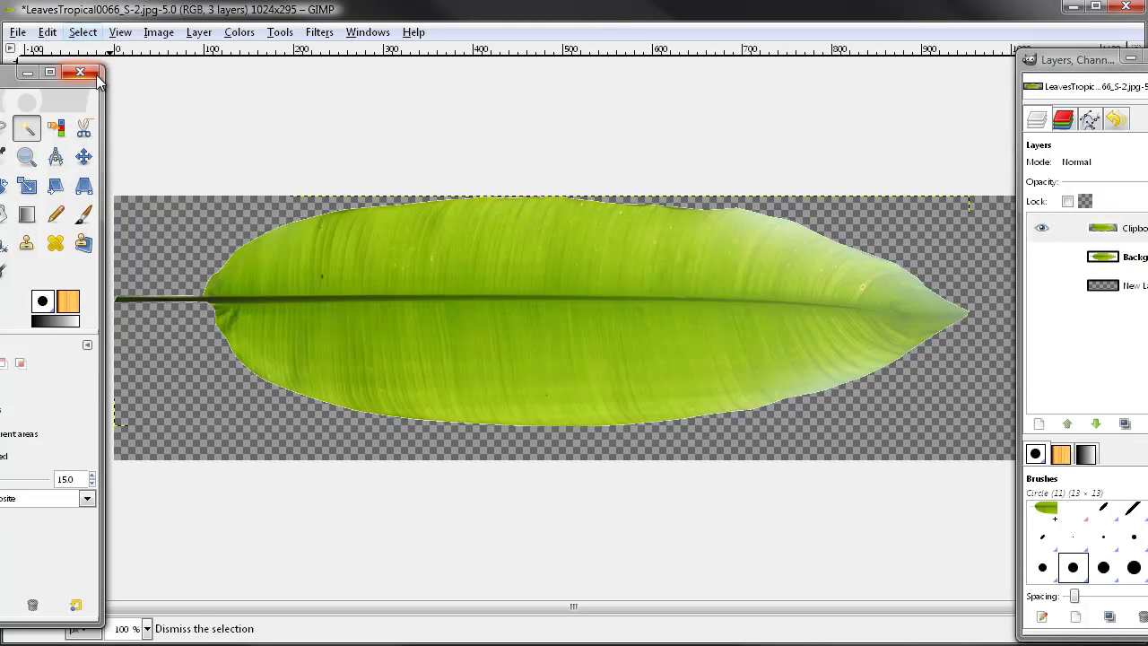
Step: With the Move tool, drag the Clipboard leaf layer left until its stem touches the canvas edge
left_click(84, 158)
left_click_drag(582, 278, 585, 301)
left_click_drag(332, 336, 268, 335)
left_click_drag(392, 330, 385, 330)
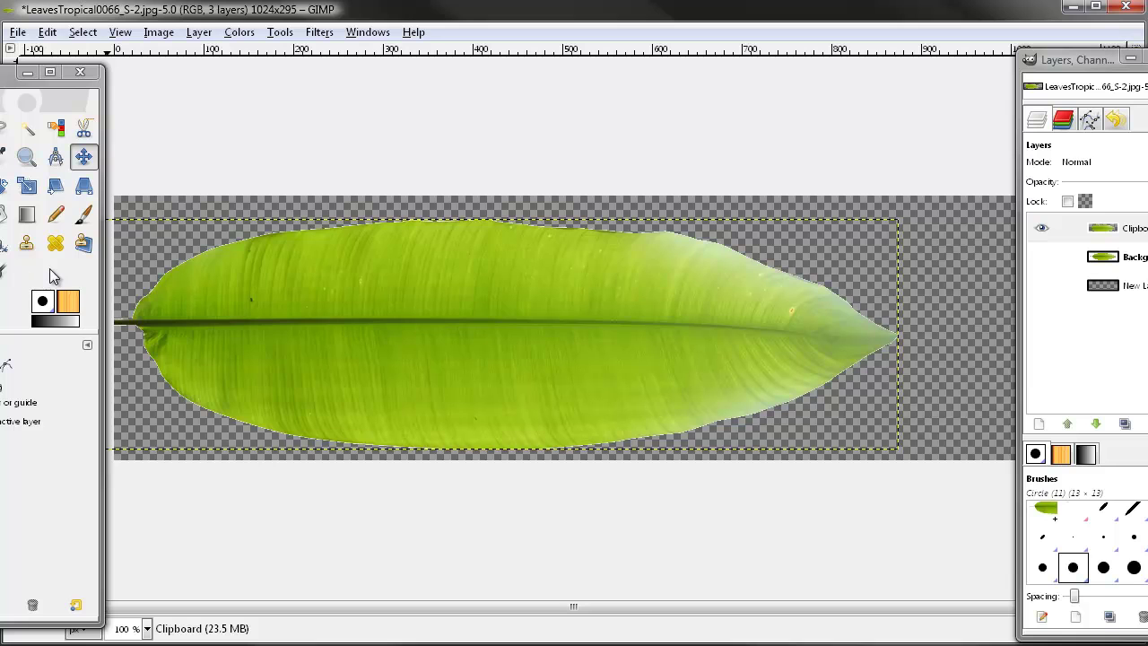
left_click(49, 33)
mouse_move(102, 34)
mouse_move(159, 34)
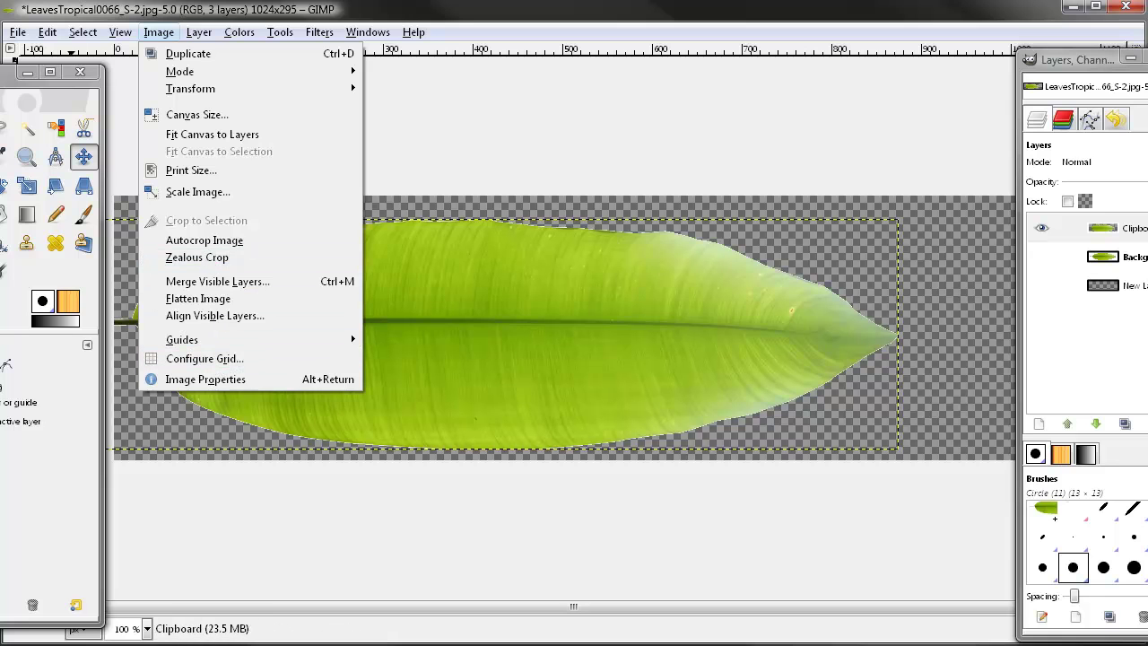
Step: Draw a crop rectangle over the leaf layer and crop the canvas to 883×269
left_click(182, 222)
left_click_drag(0, 79, 47, 82)
left_click(14, 189)
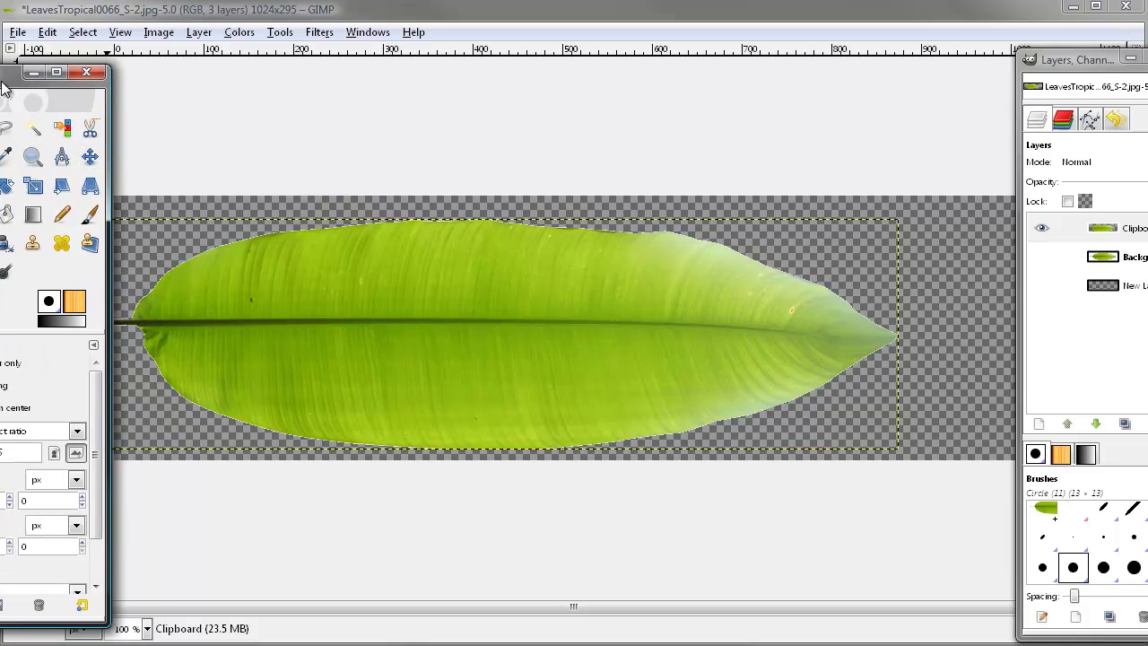
left_click_drag(903, 215, 97, 457)
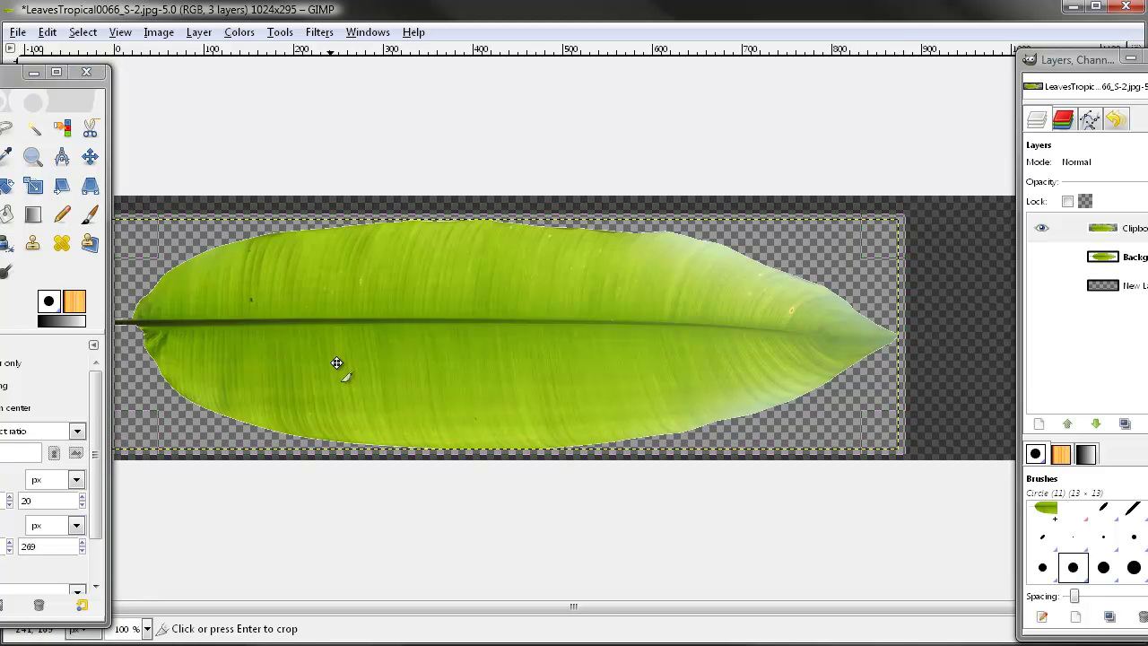
left_click(498, 285)
mouse_move(27, 72)
left_mouse_down()
mouse_move(40, 72)
mouse_move(1, 72)
mouse_move(43, 74)
left_mouse_up()
Step: In Save As, browse to the test folder inside G:\blender files
left_click(17, 31)
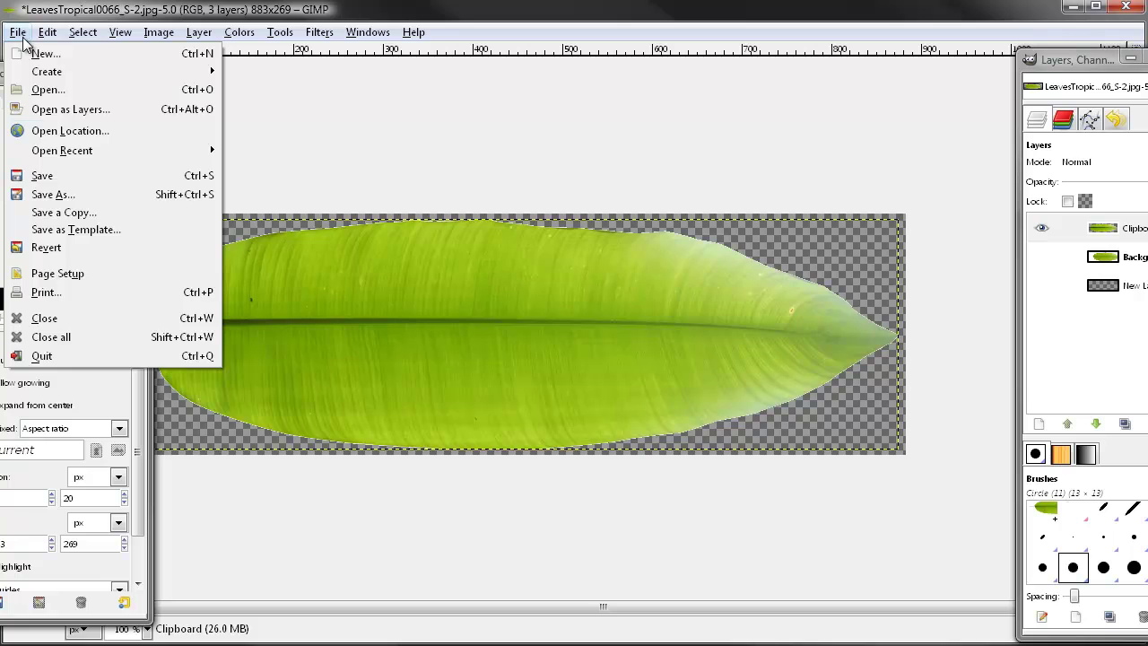
left_click(63, 194)
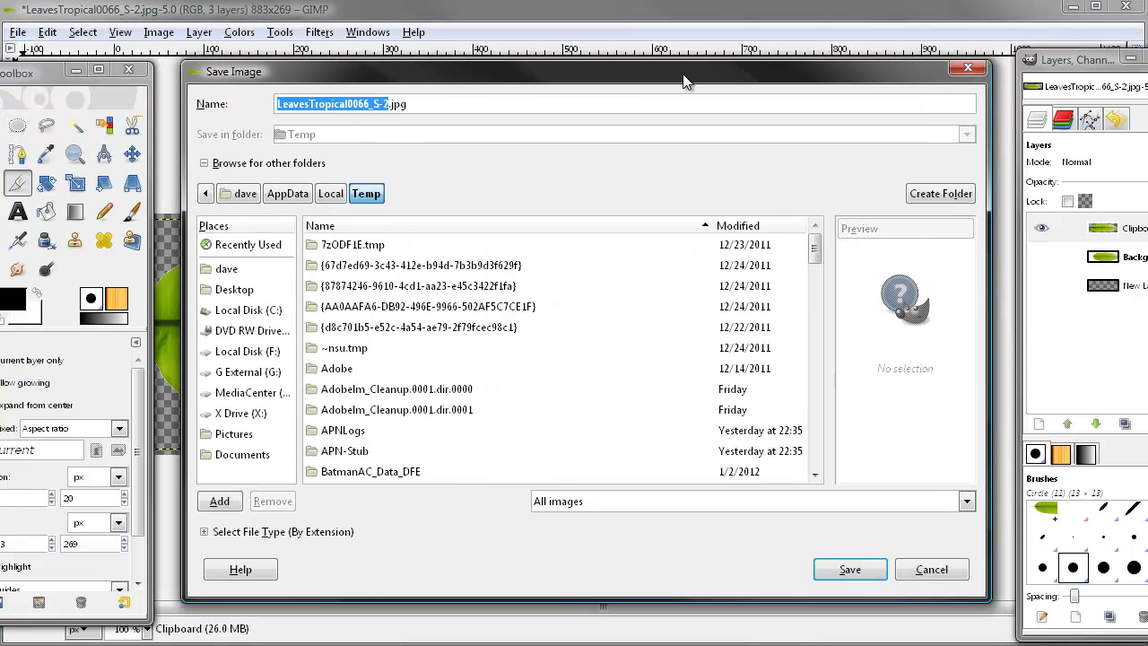
left_click(259, 370)
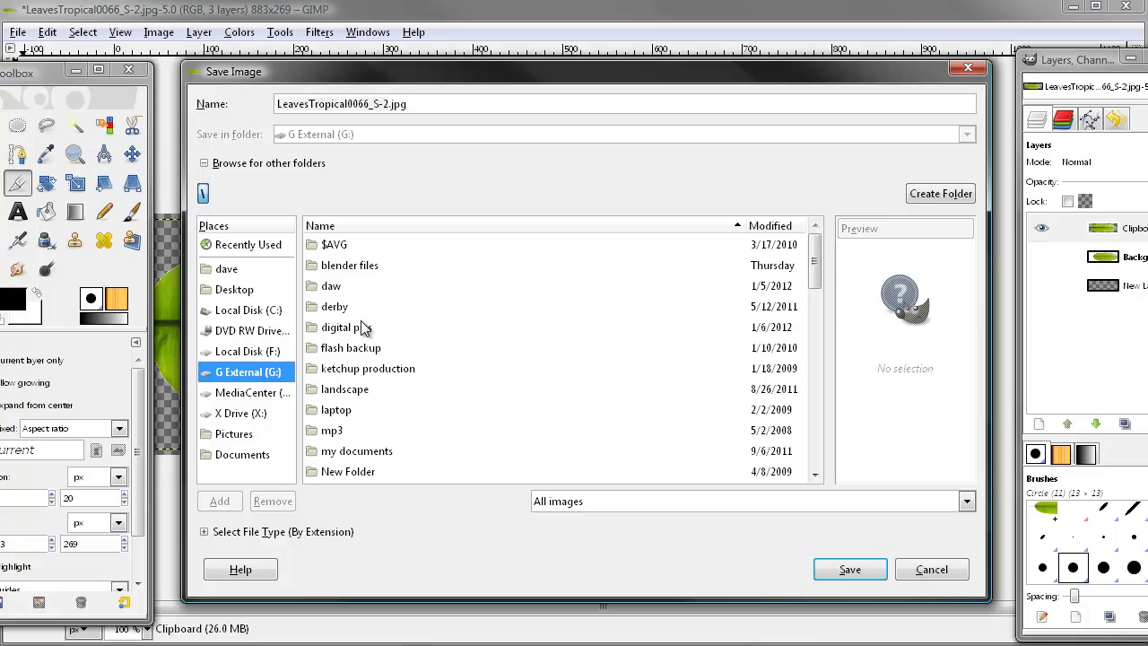
double_click(359, 267)
scroll(538, 319, "down", 6)
type("test")
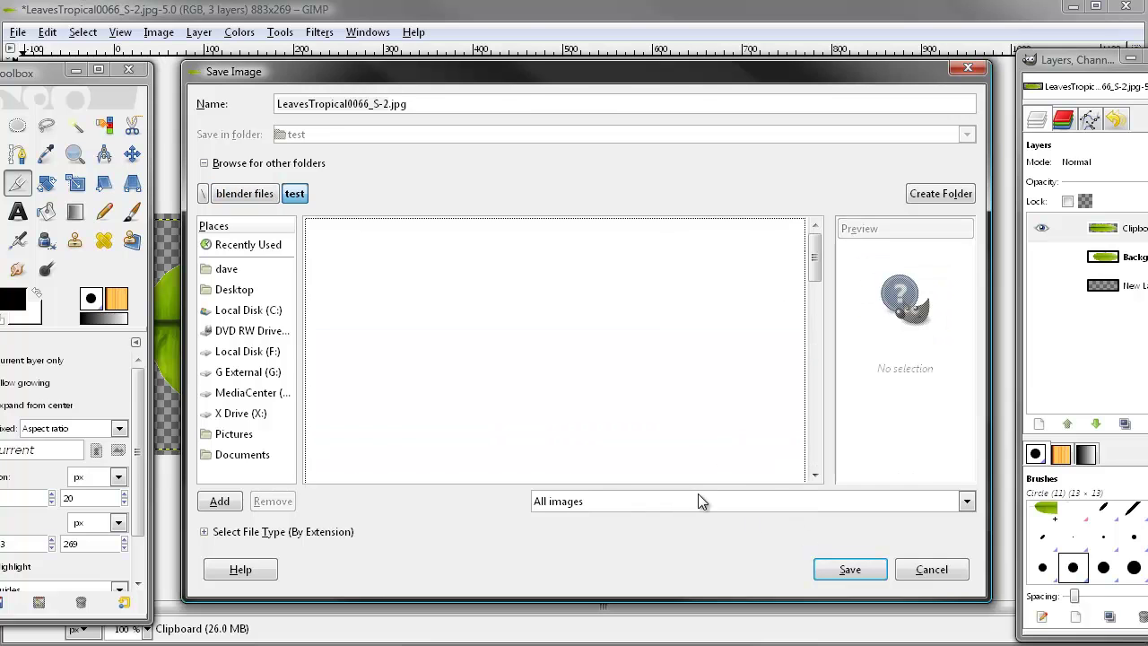
left_click(614, 503)
left_click(612, 501)
double_click(613, 501)
Step: Choose PNG image as the file type and save the file as palm_leaf
left_click(392, 104)
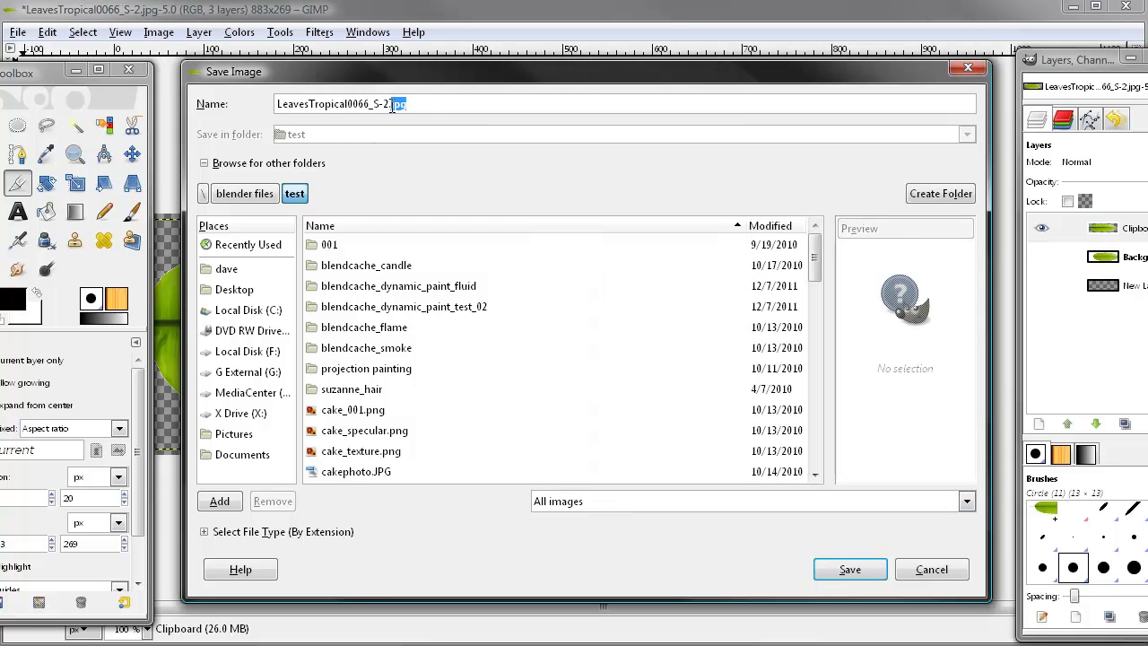
left_click(231, 532)
scroll(744, 574, "down", 4)
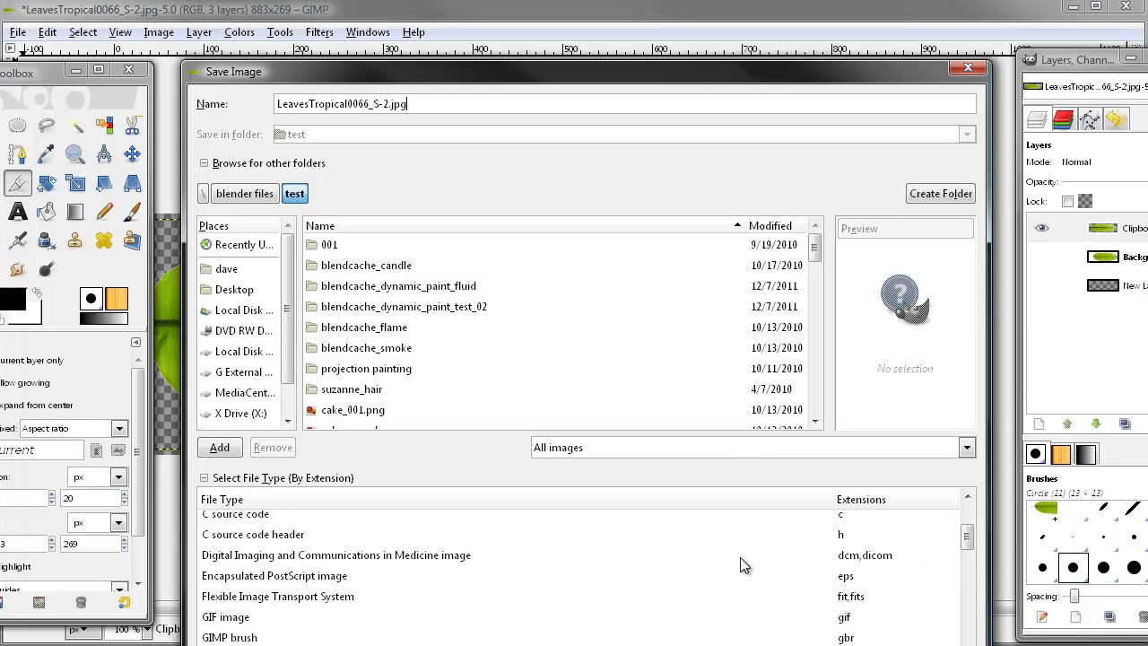
scroll(758, 570, "down", 3)
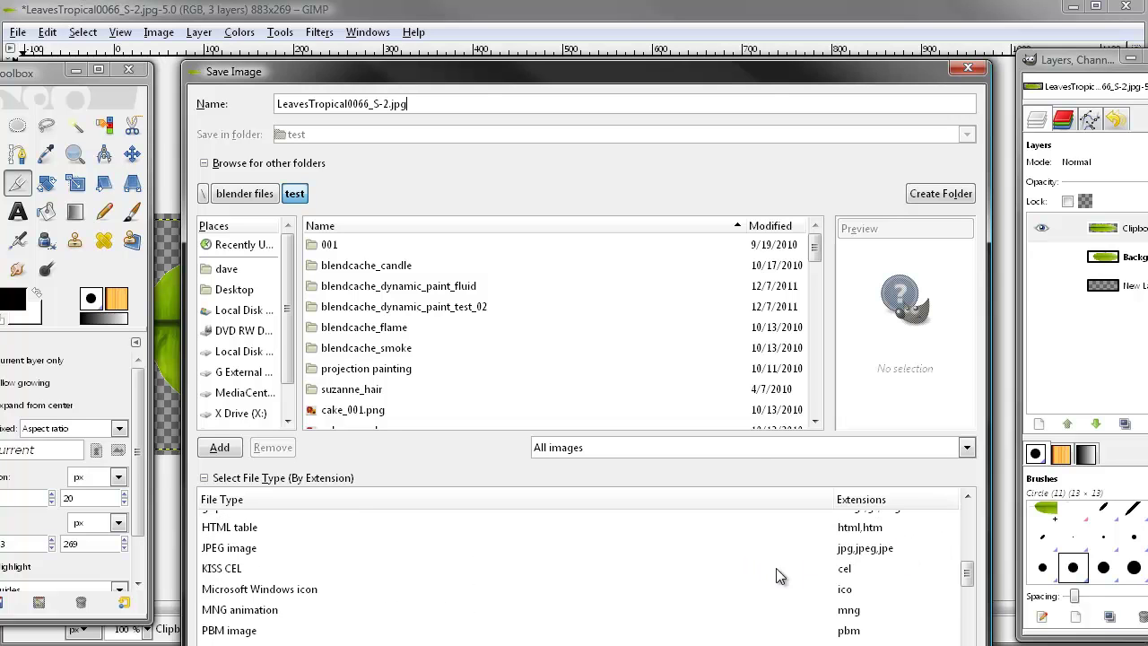
scroll(895, 637, "down", 1)
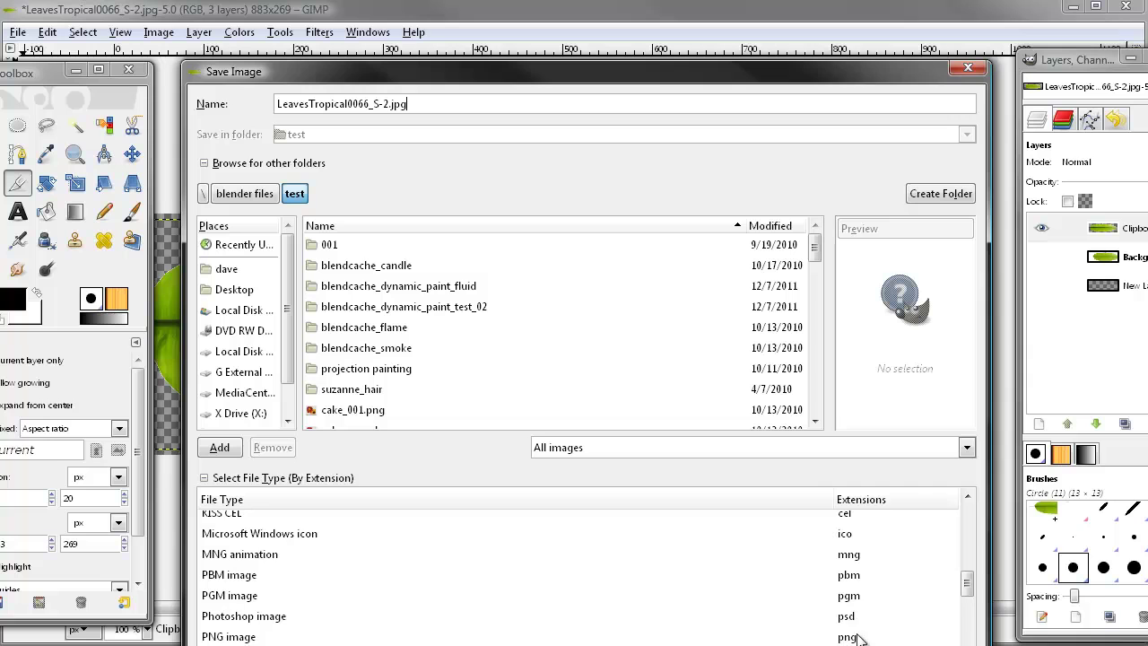
left_click(863, 637)
left_click(357, 101)
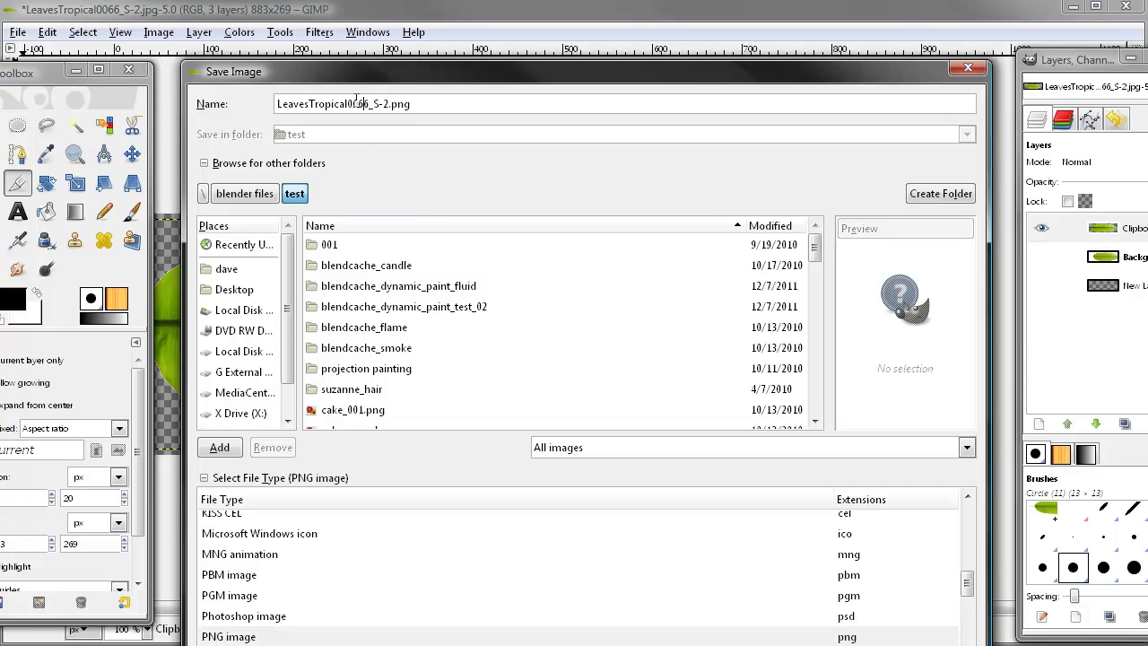
left_click_drag(386, 103, 164, 102)
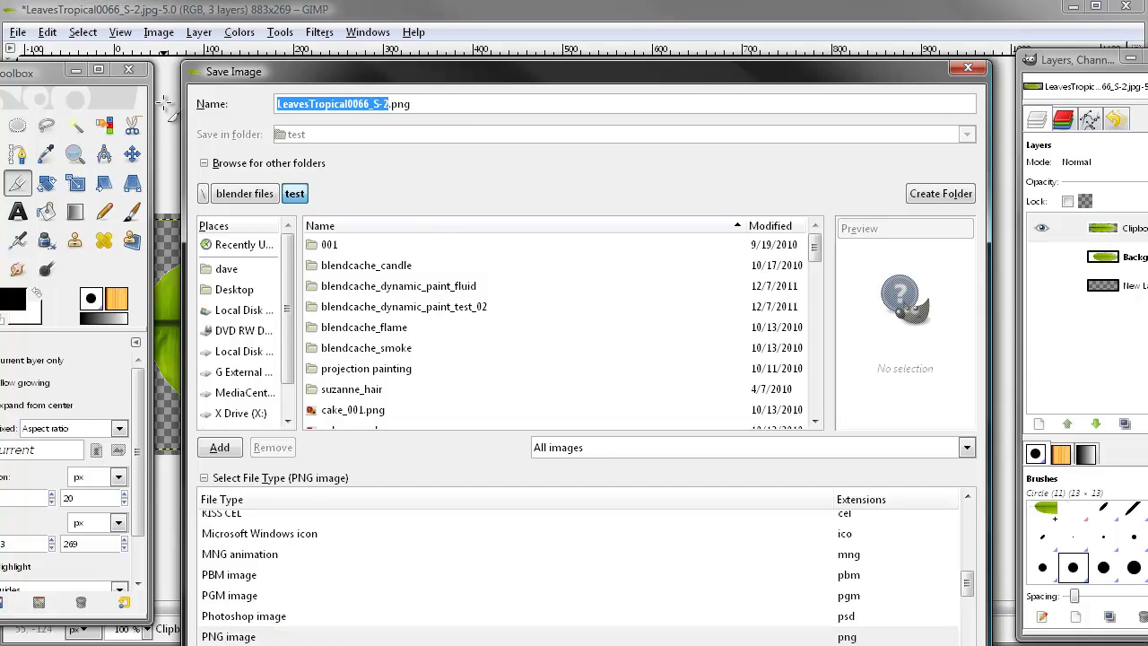
type("palm_leaf")
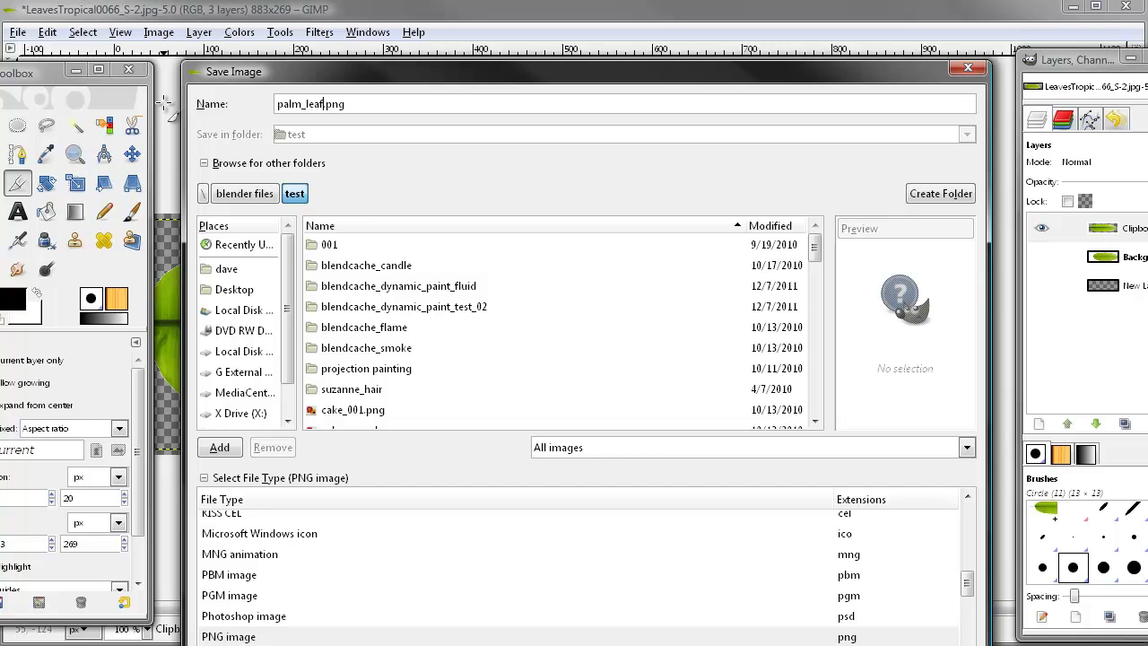
key("Return")
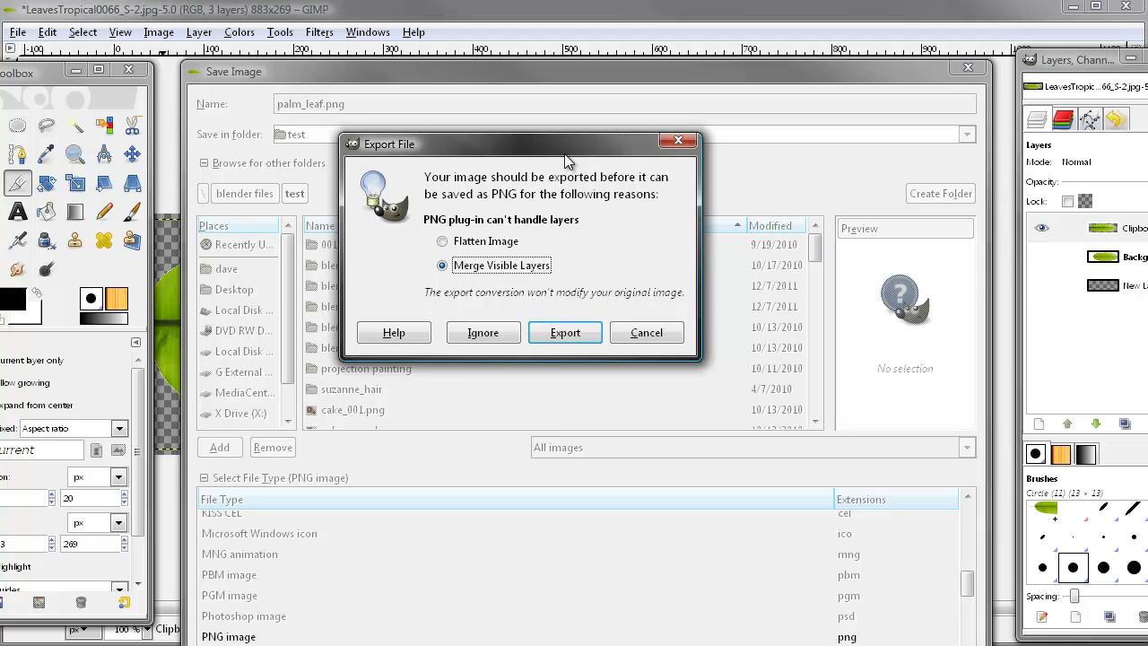
Step: Export with visible layers merged and without saving the background colour
left_click(573, 331)
left_click_drag(404, 227, 486, 172)
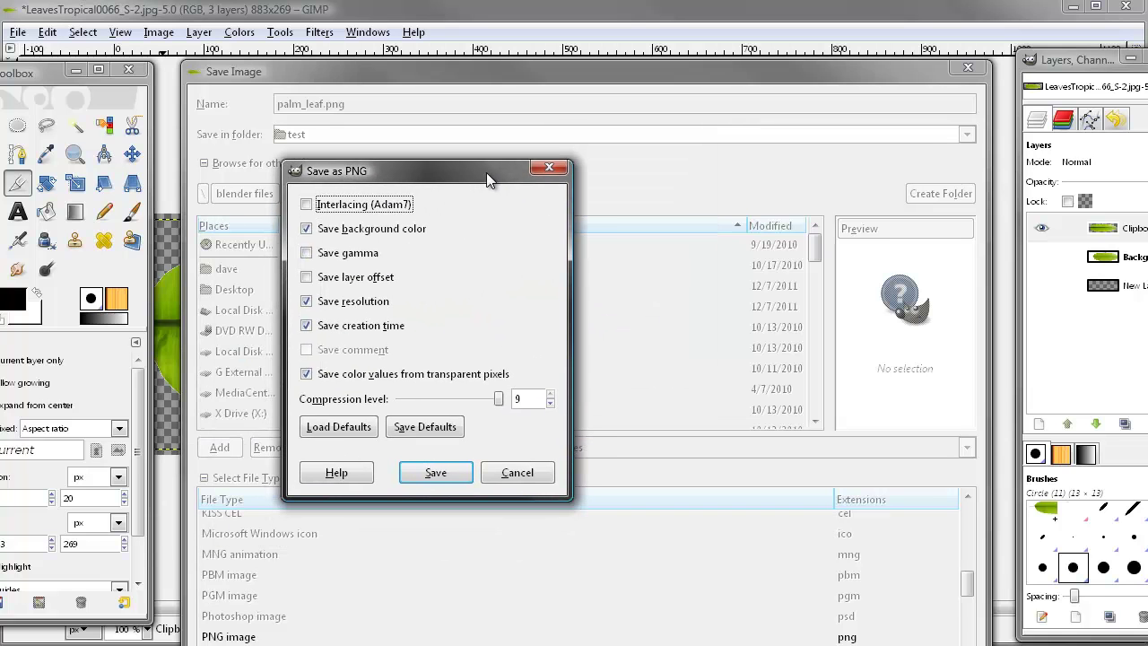
left_click(401, 231)
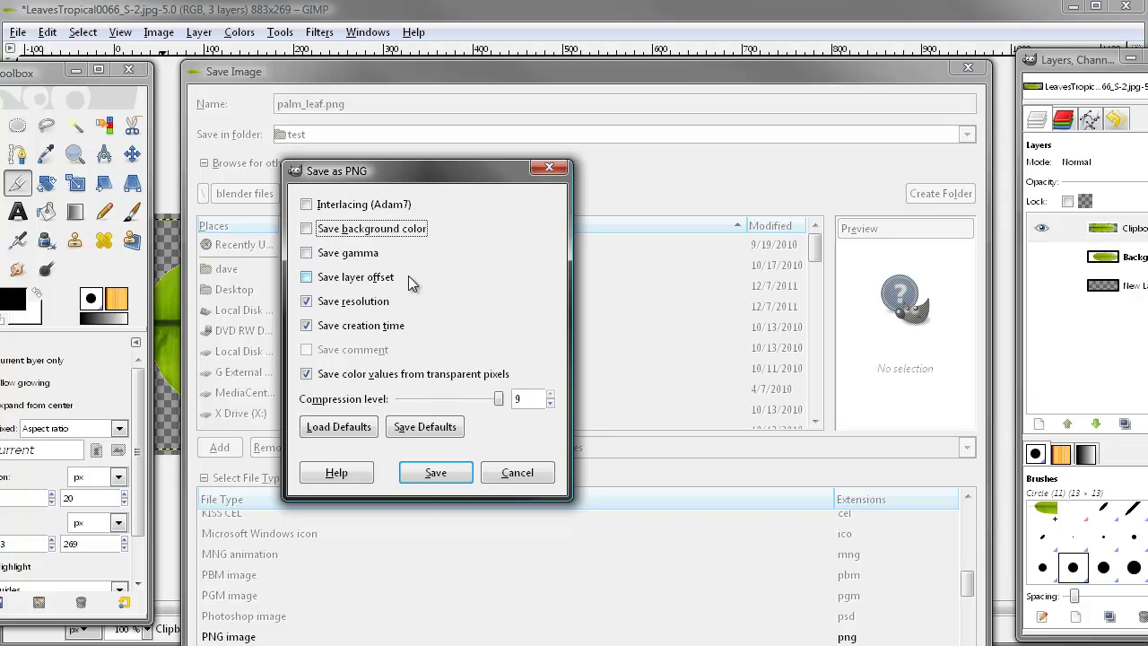
left_click(432, 475)
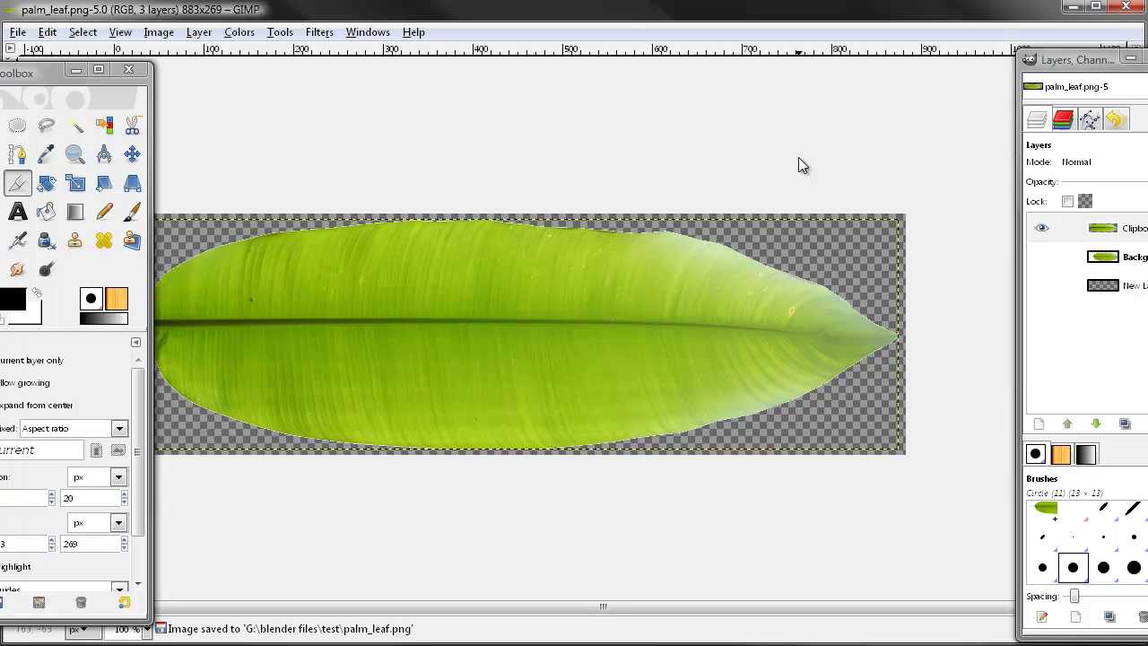
Step: Close the GIMP windows to get back to Blender's palm tree view
left_click(1069, 7)
left_click(1131, 59)
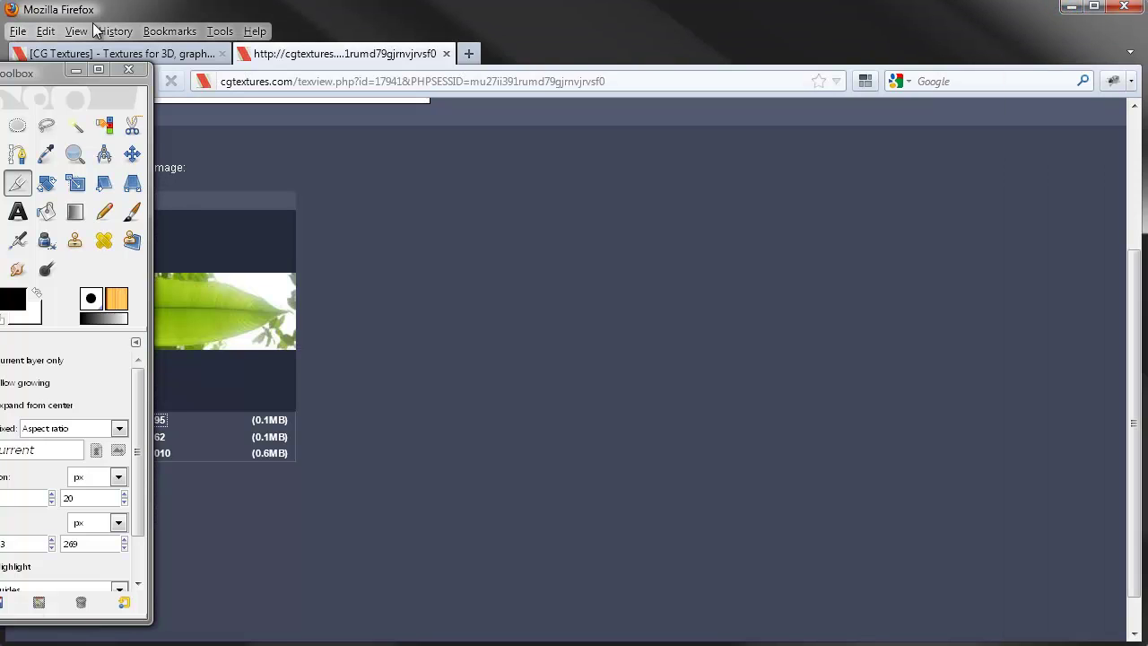
left_click(76, 69)
left_click(1069, 7)
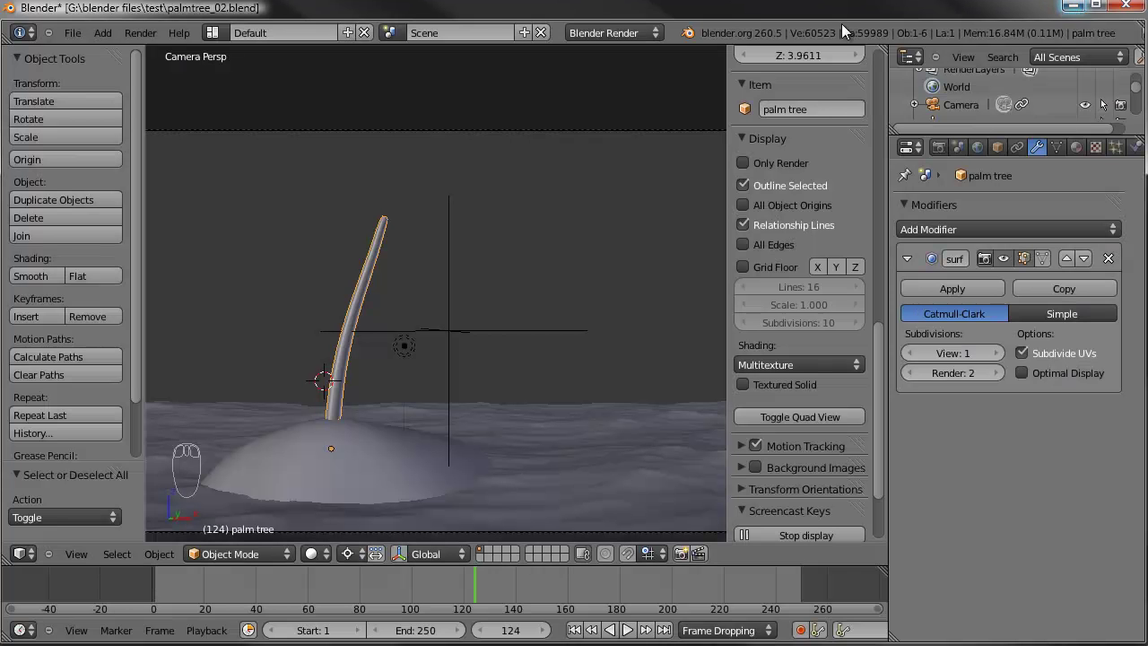
middle_click_drag(533, 273, 463, 281, "shift")
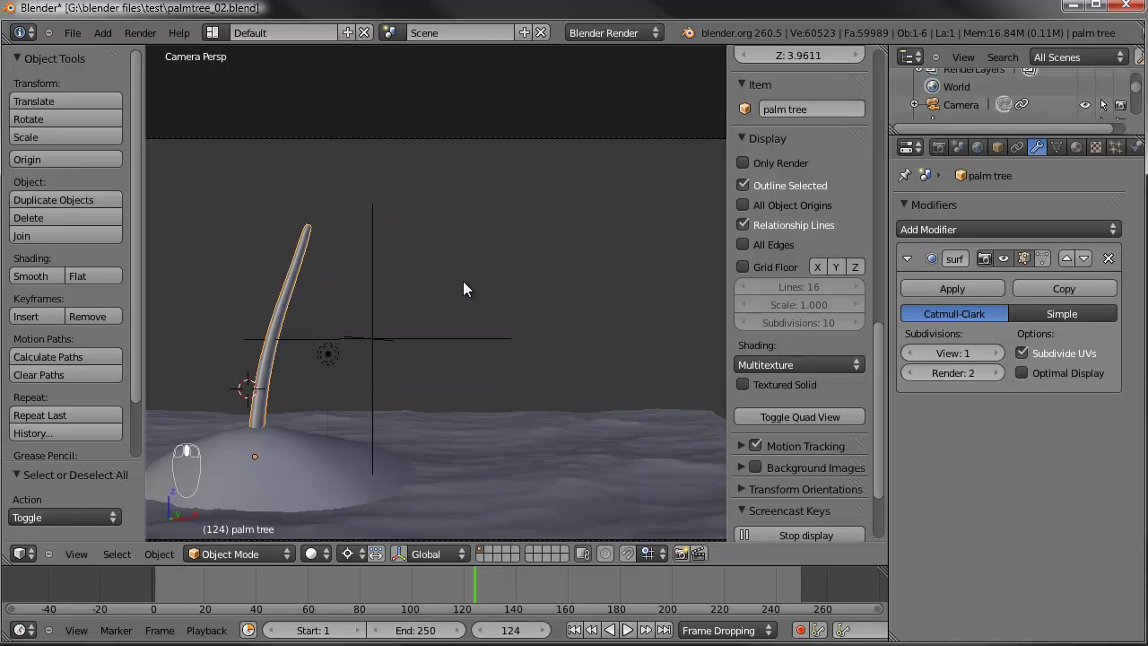
Step: In top view, select the ocean plane, switch to wireframe, and hide its Ocean modifier in the viewport
key("KP_7")
scroll(463, 280, "up", 2)
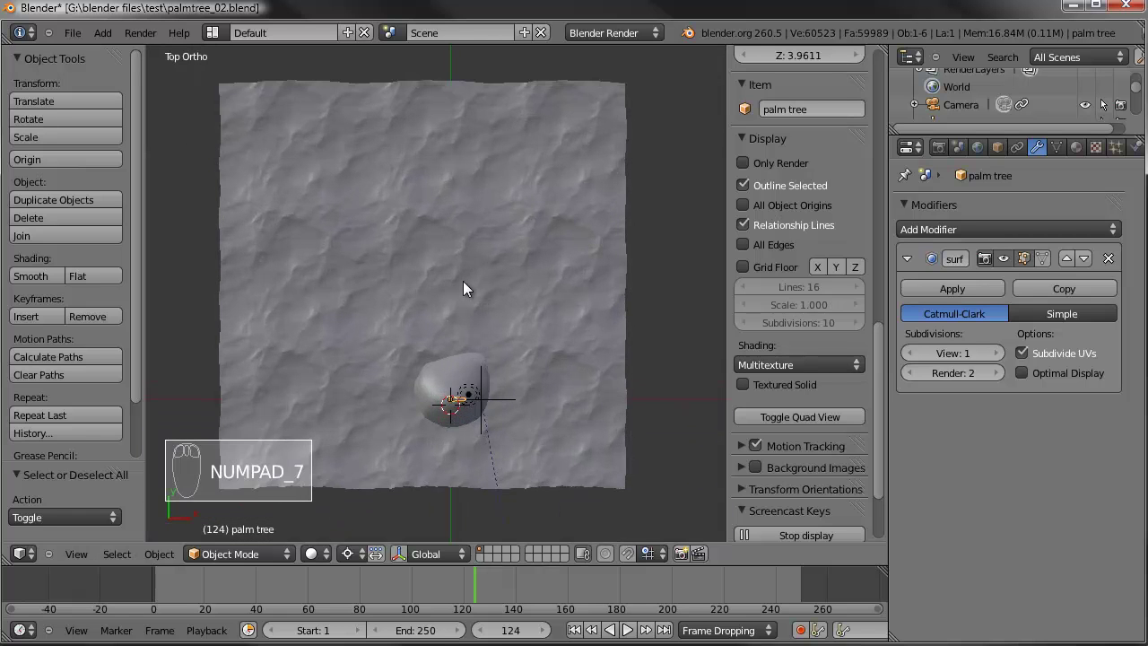
right_click(354, 228)
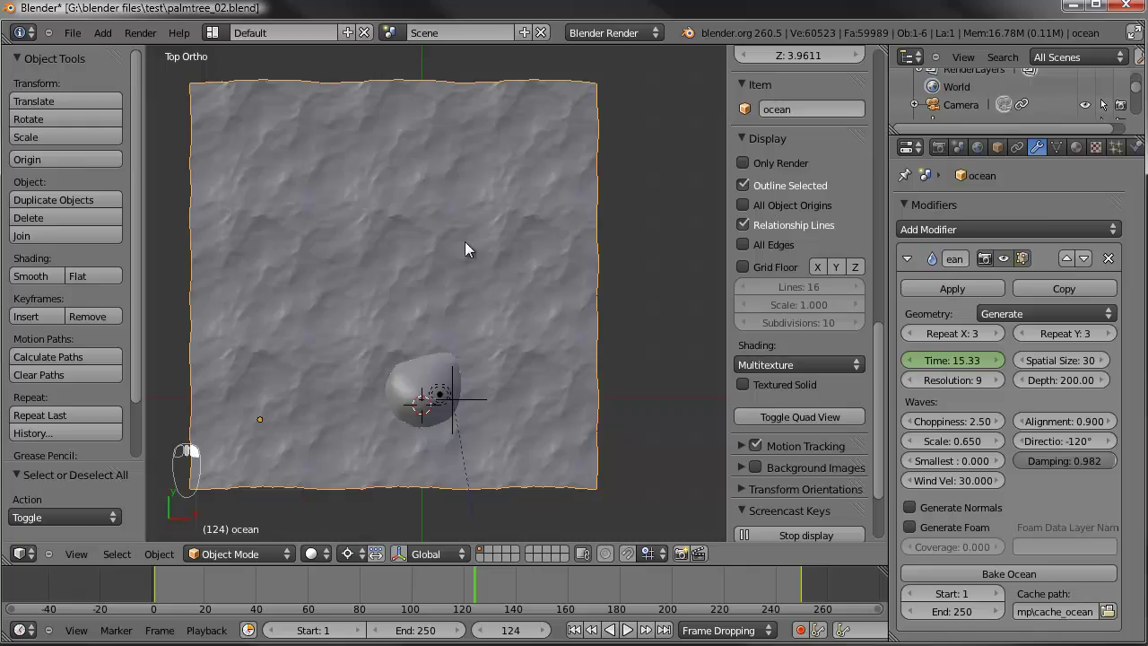
key("z")
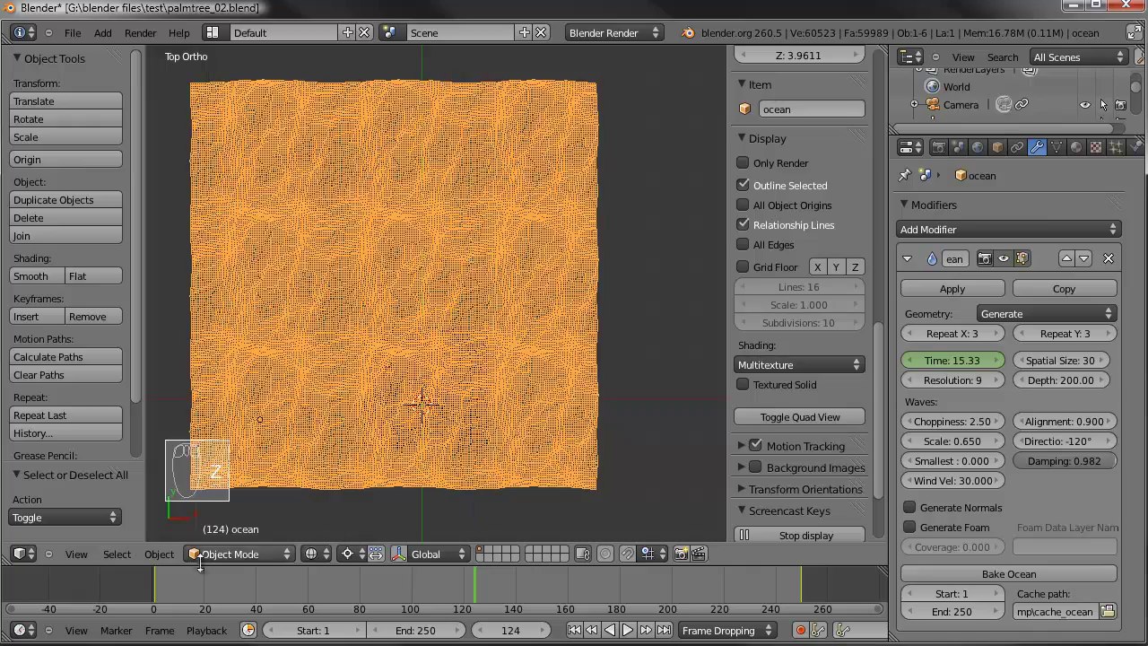
scroll(354, 266, "up", 2)
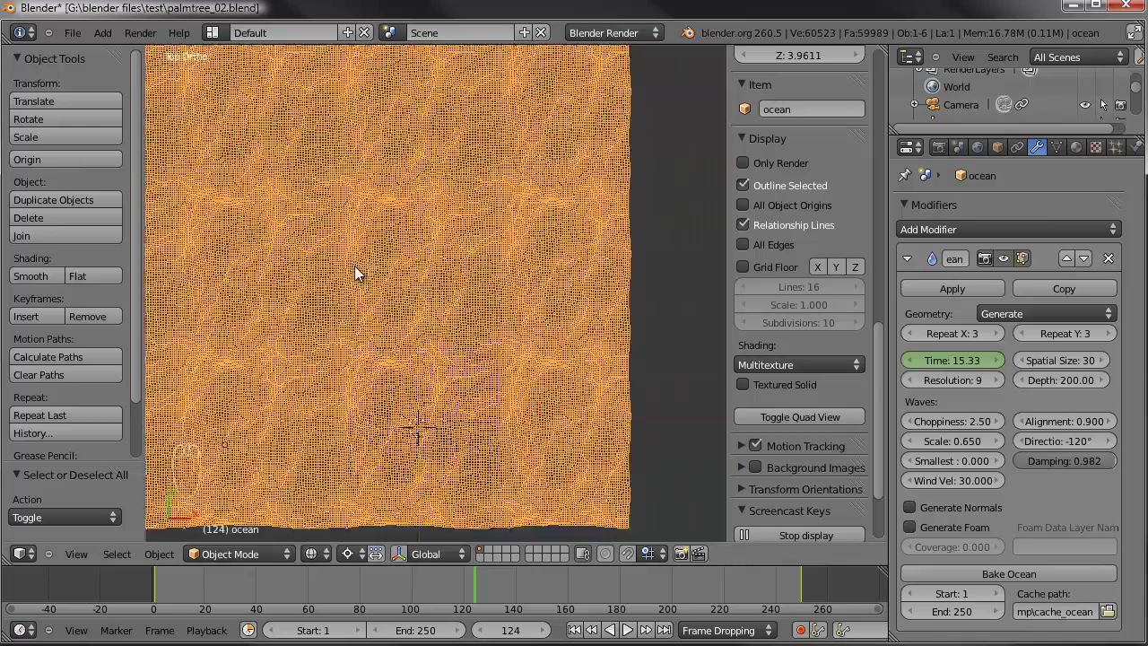
scroll(354, 274, "down", 1)
scroll(532, 257, "up", 4)
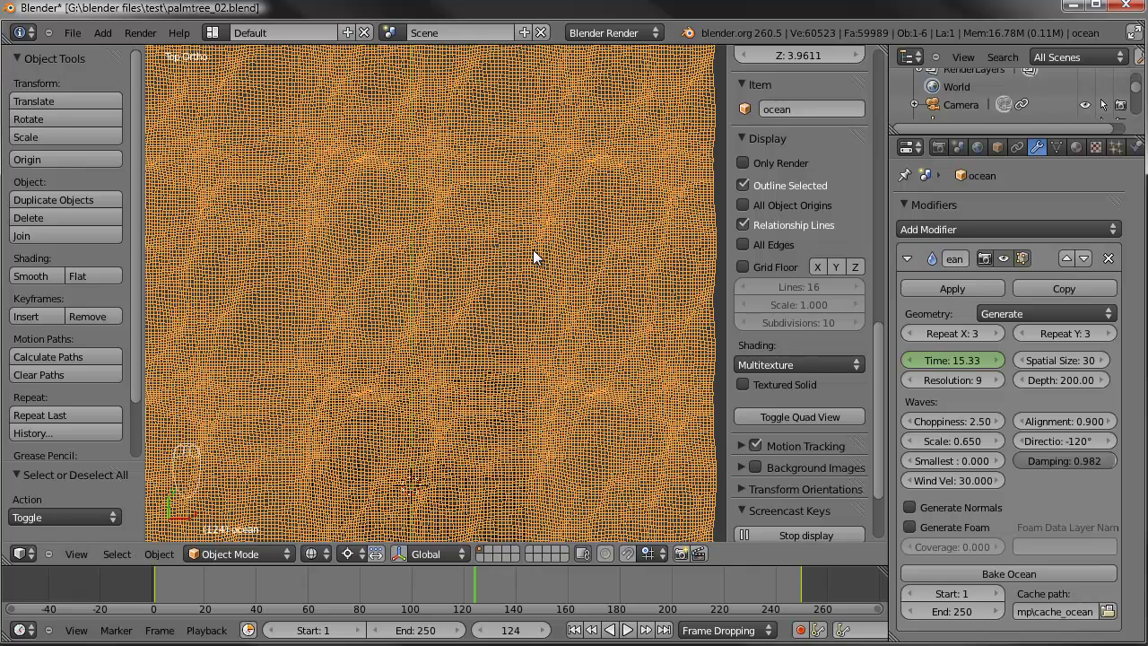
left_click(1002, 259)
middle_click_drag(495, 389, 489, 329, "shift")
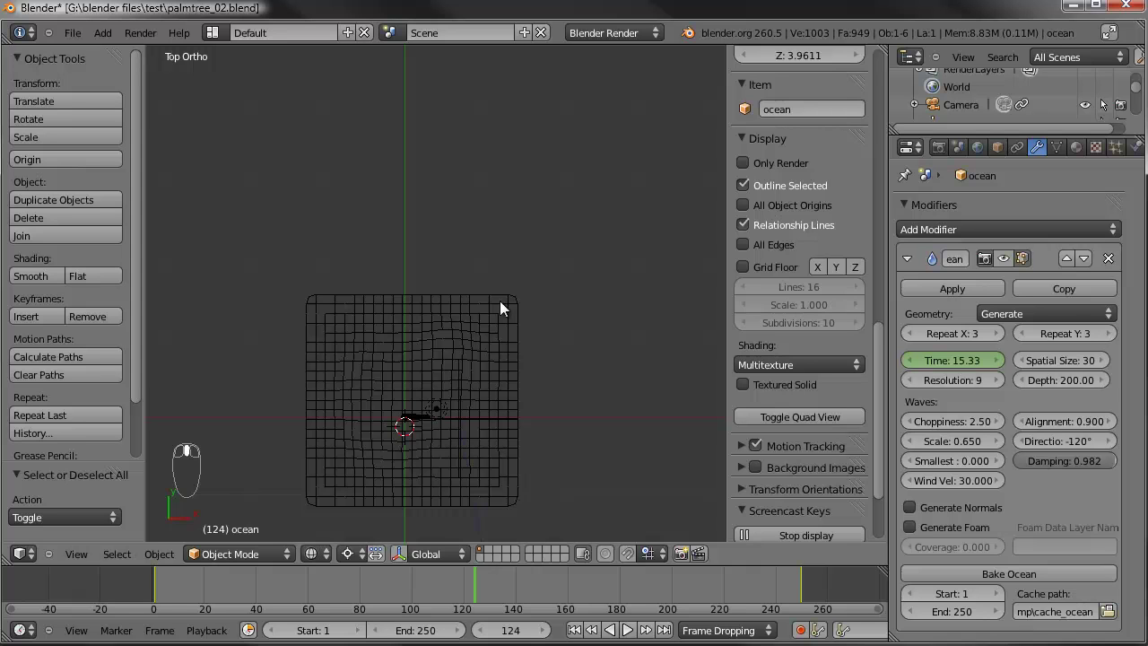
Step: Add a mesh plane to the scene near the palm trunk
key("shift+a")
mouse_move(418, 185)
left_click(491, 185)
scroll(471, 323, "up", 10)
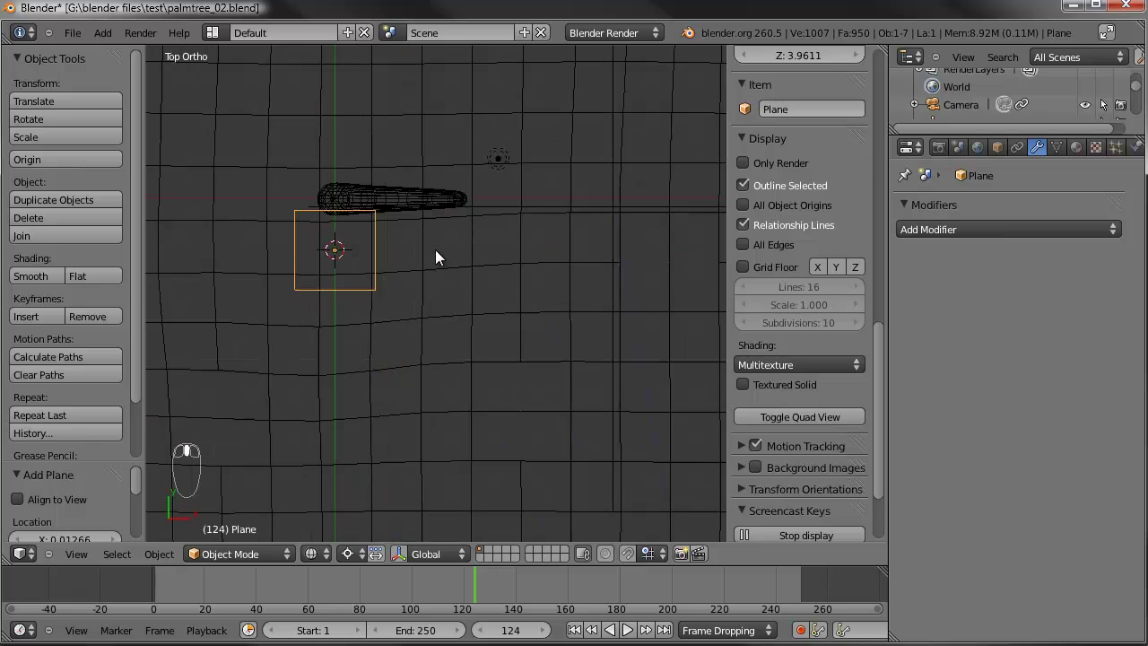
scroll(492, 280, "down", 1)
middle_click_drag(492, 280, 517, 311, "shift")
scroll(517, 311, "up", 1)
Step: In Edit Mode, move the plane beside the trunk and scale it to about 0.77
key("Tab")
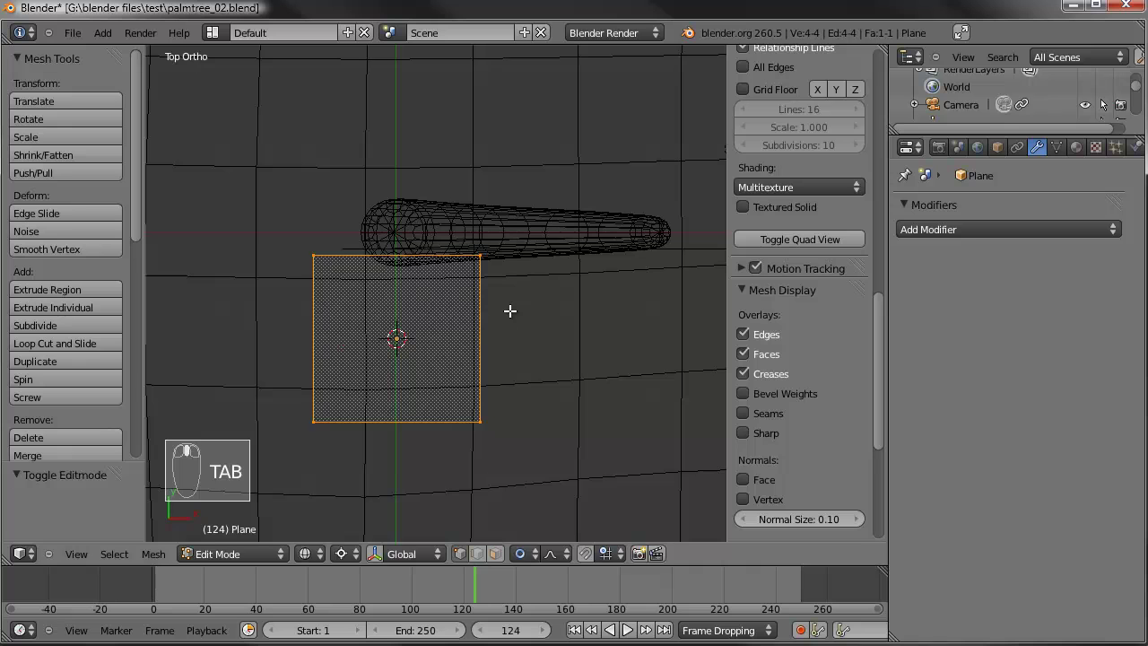
key("s")
right_click(471, 303)
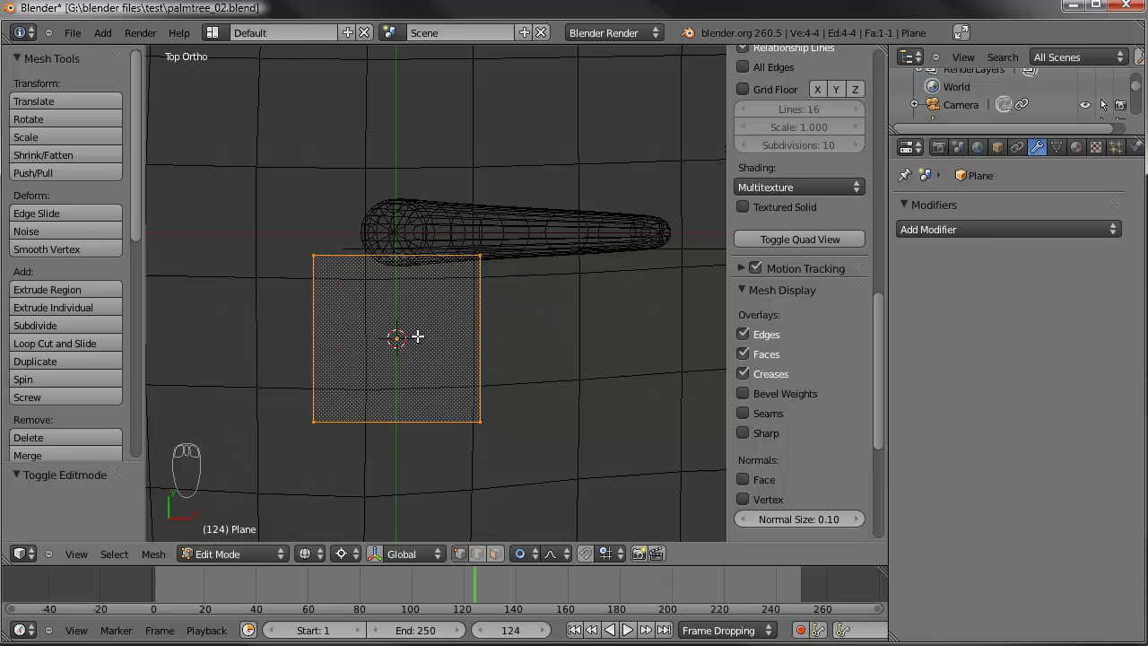
key("g")
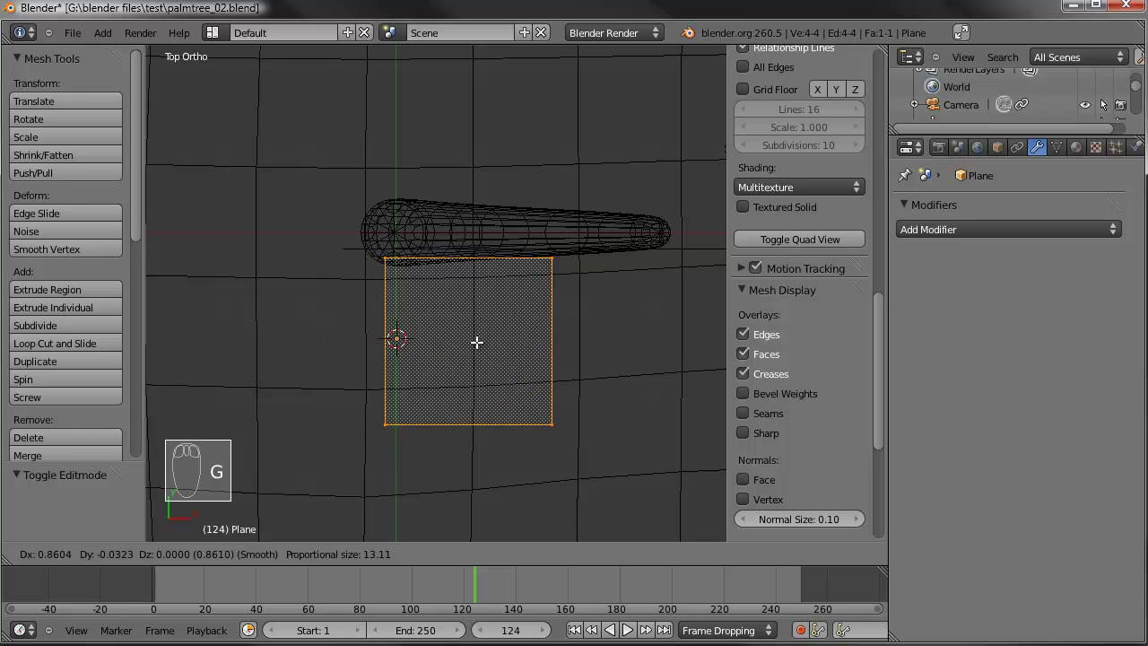
left_click(487, 342)
key("s")
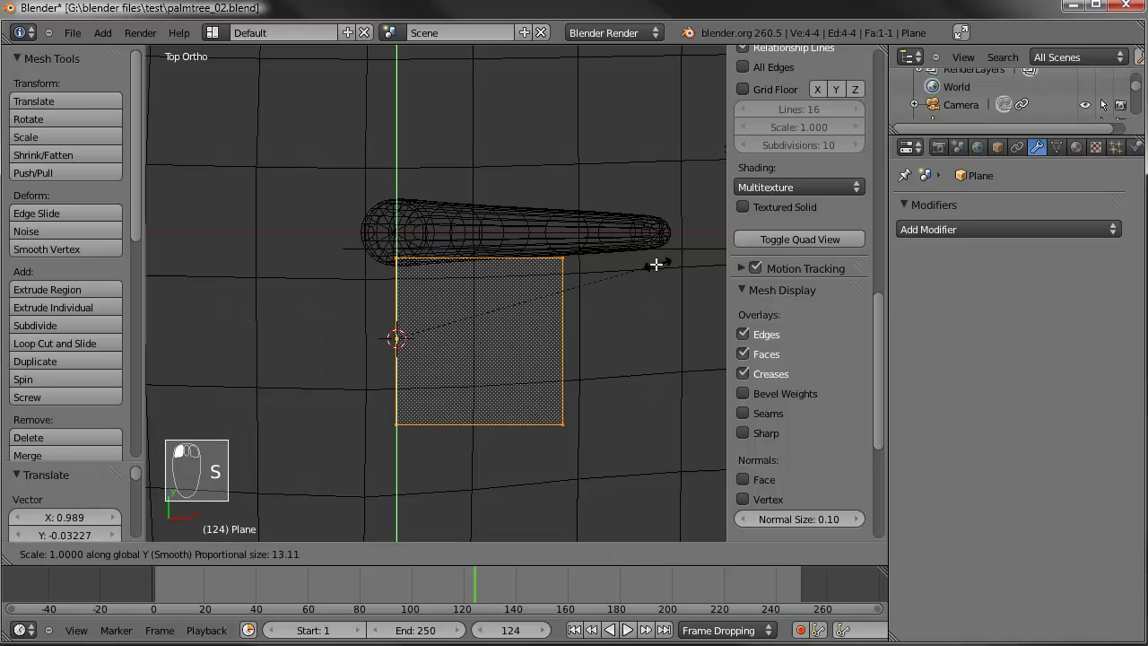
left_click(440, 357)
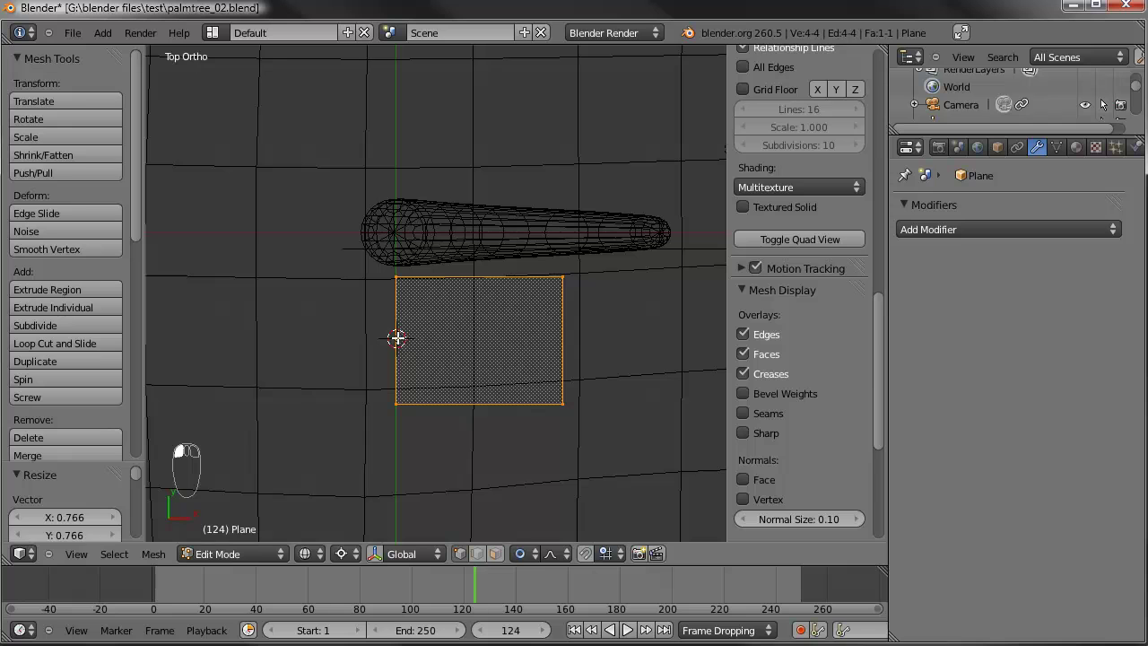
Step: Disable proportional editing and stretch the plane's right edge outward into a long rectangle
key("a")
key("b")
left_click_drag(577, 267, 548, 409)
key("g")
right_click(638, 312)
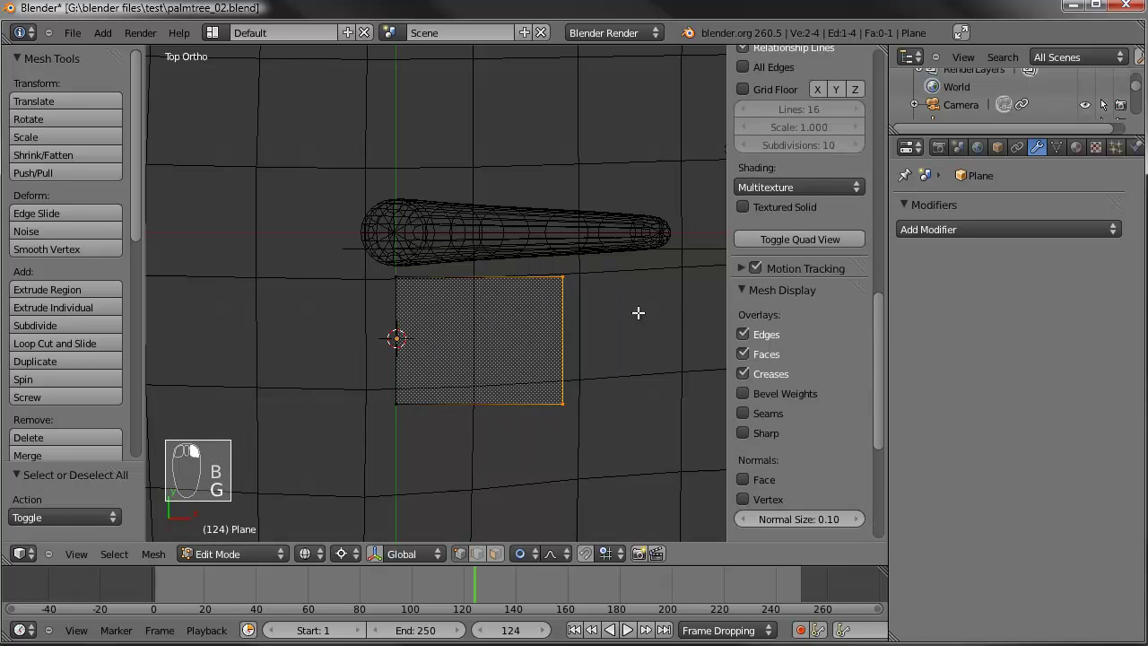
left_click(521, 554)
left_click(559, 499)
key("g")
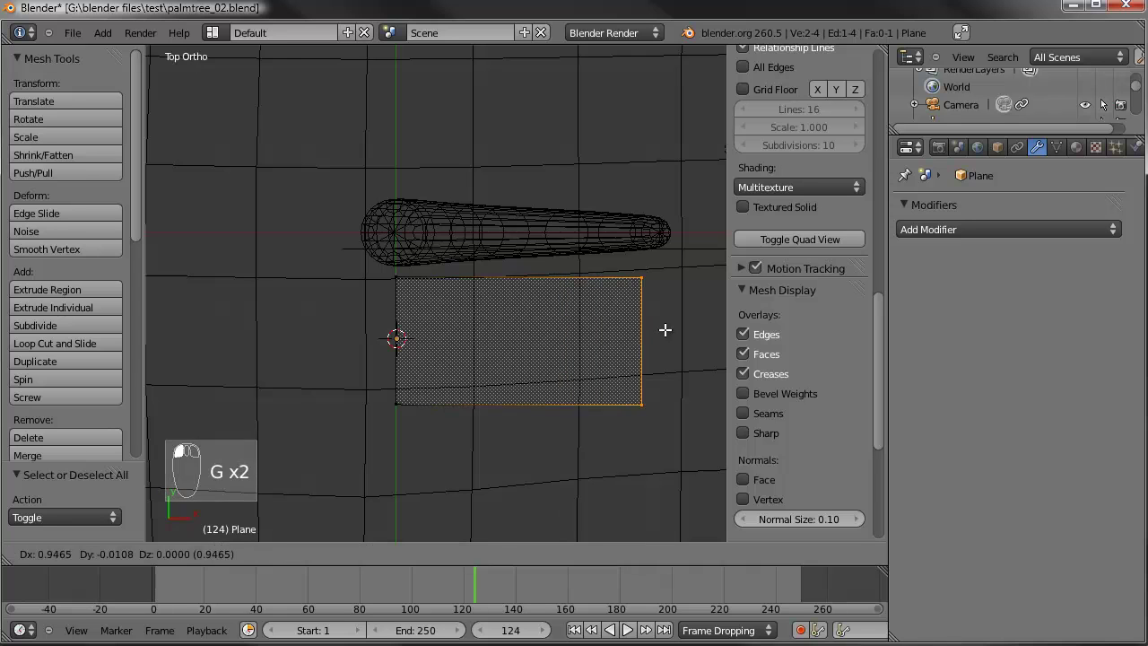
left_click(723, 330)
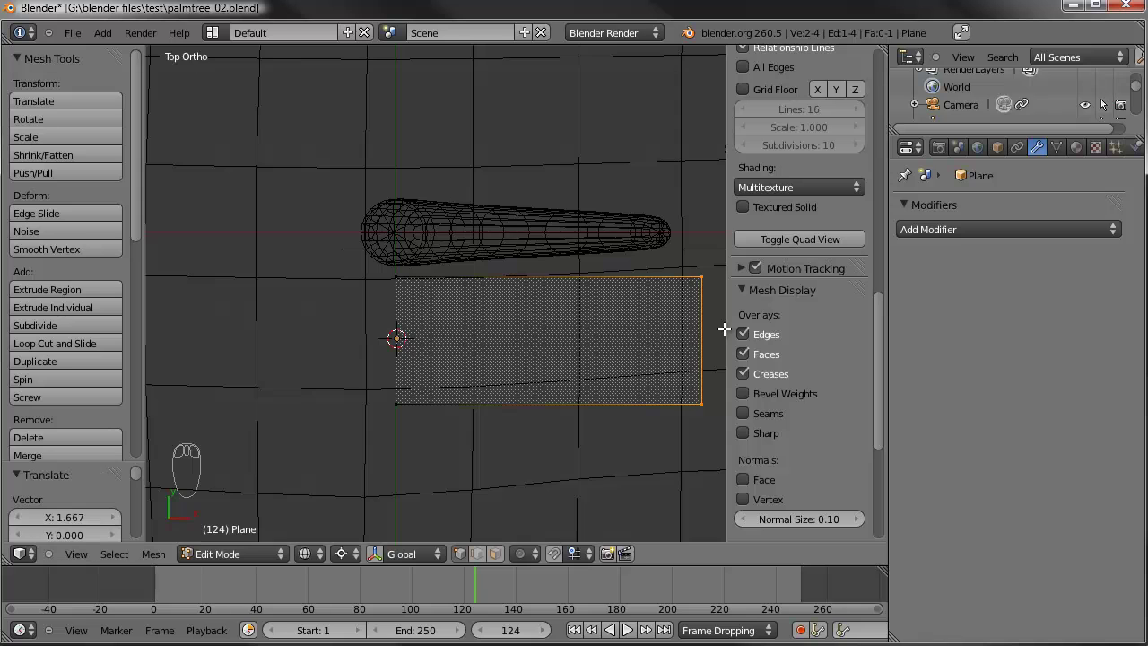
Step: Add two loop cuts across the plane, dividing it into three sections
middle_click_drag(724, 328, 453, 224)
scroll(448, 301, "up", 2)
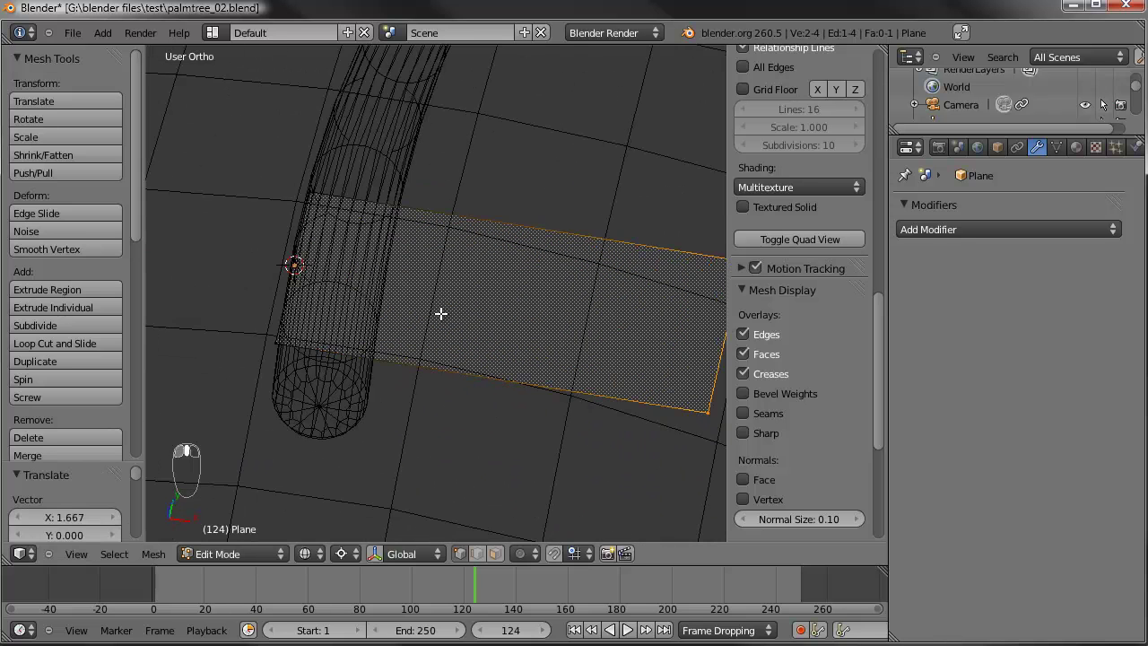
key("ctrl+r")
scroll(440, 314, "up", 1)
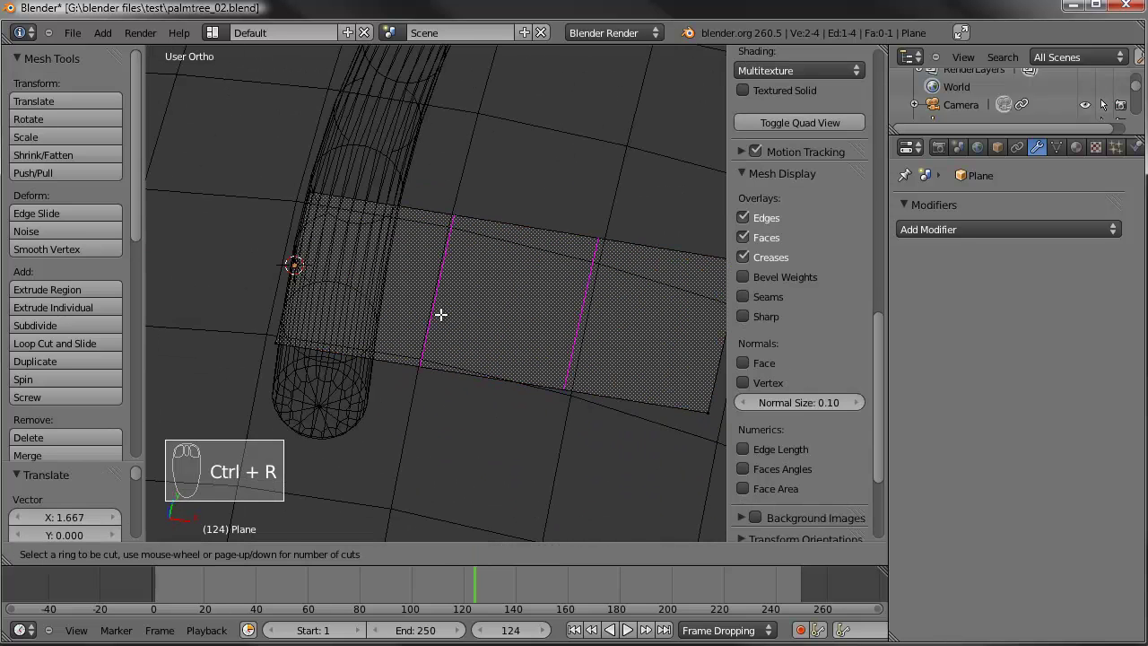
left_click(441, 314)
right_click(441, 314)
Step: In front view, raise the middle section and lower the tip vertices to arch the leaf
key("KP_1")
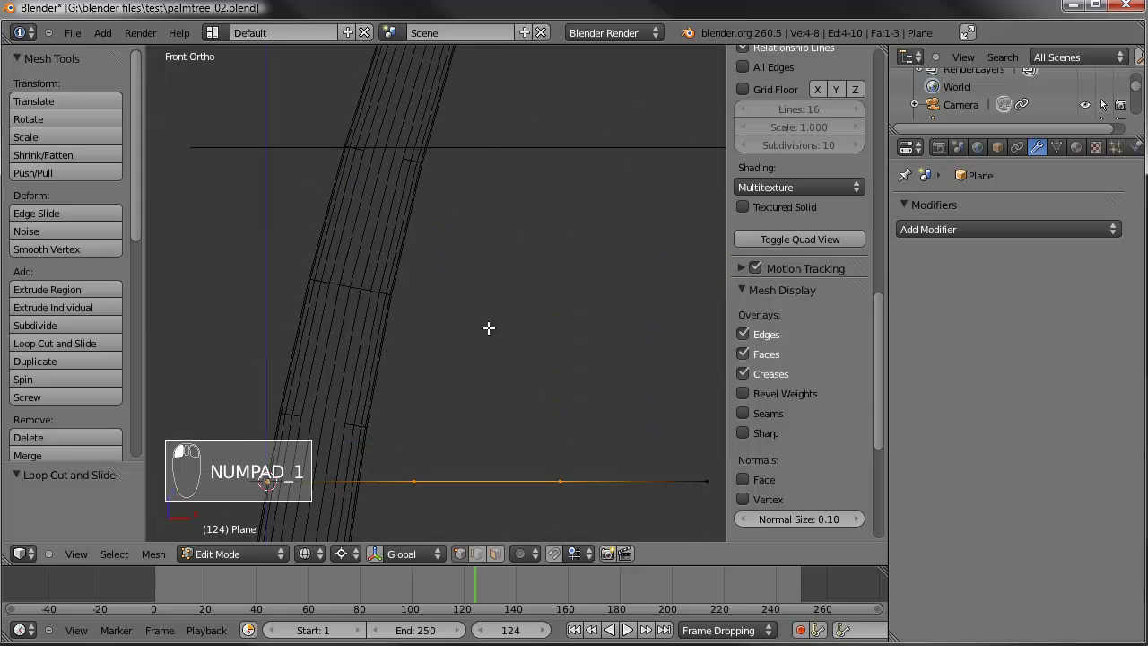
key("g")
left_click(484, 287)
scroll(515, 299, "down", 5, "shift")
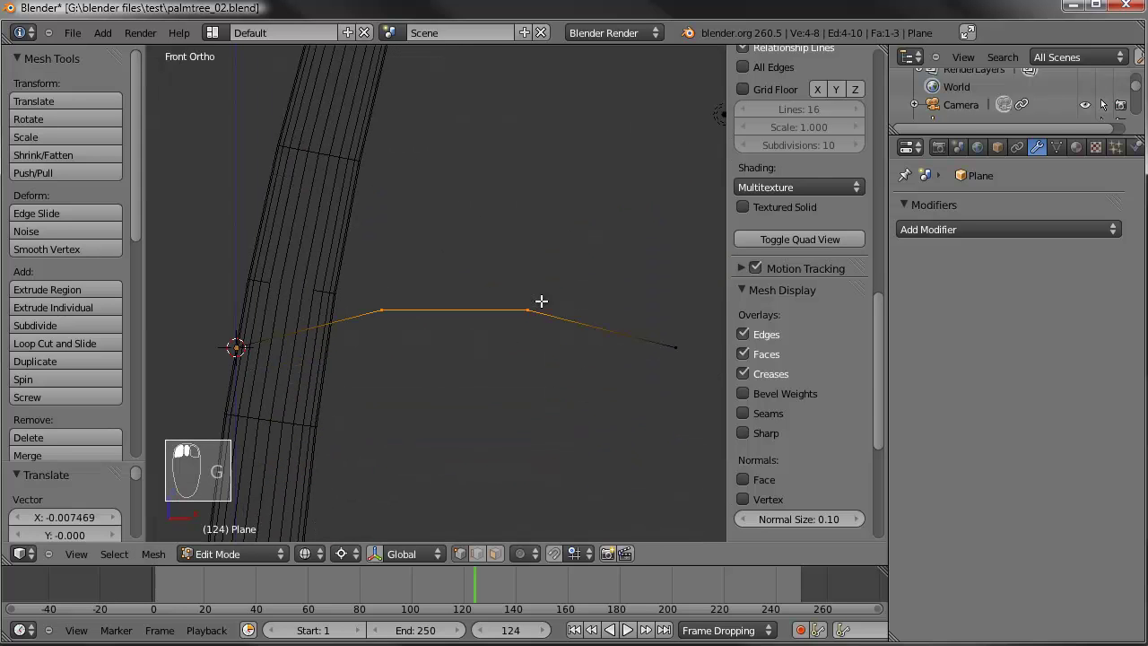
key("a")
key("c")
left_click_drag(600, 331, 674, 344)
right_click(682, 320)
key("g")
left_click(669, 377)
right_click(529, 311, "shift")
key("g")
left_click(525, 320)
Step: Back in Object Mode, apply smooth shading and switch to solid view
middle_click_drag(418, 281, 477, 364)
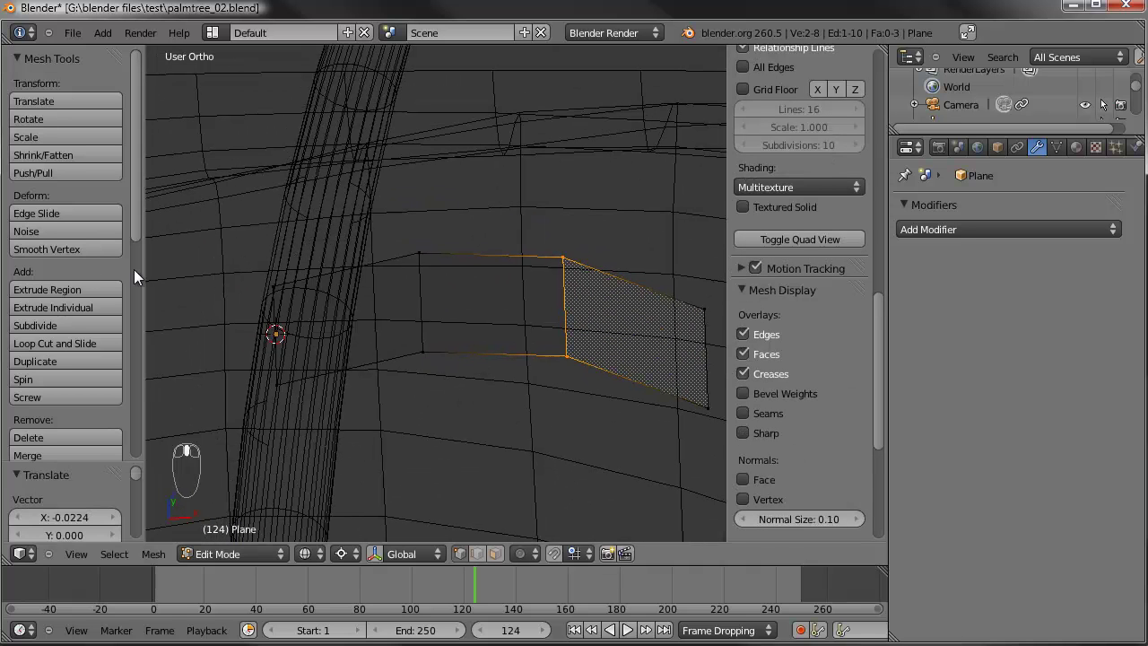
key("Tab")
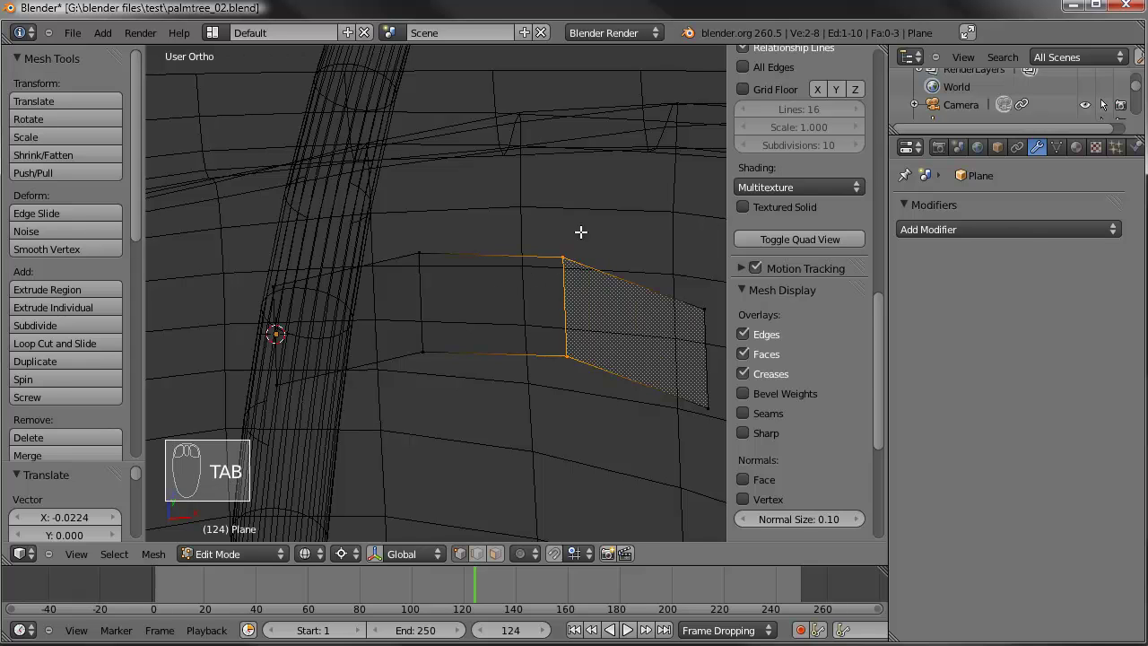
key("Tab")
left_click(37, 277)
key("z")
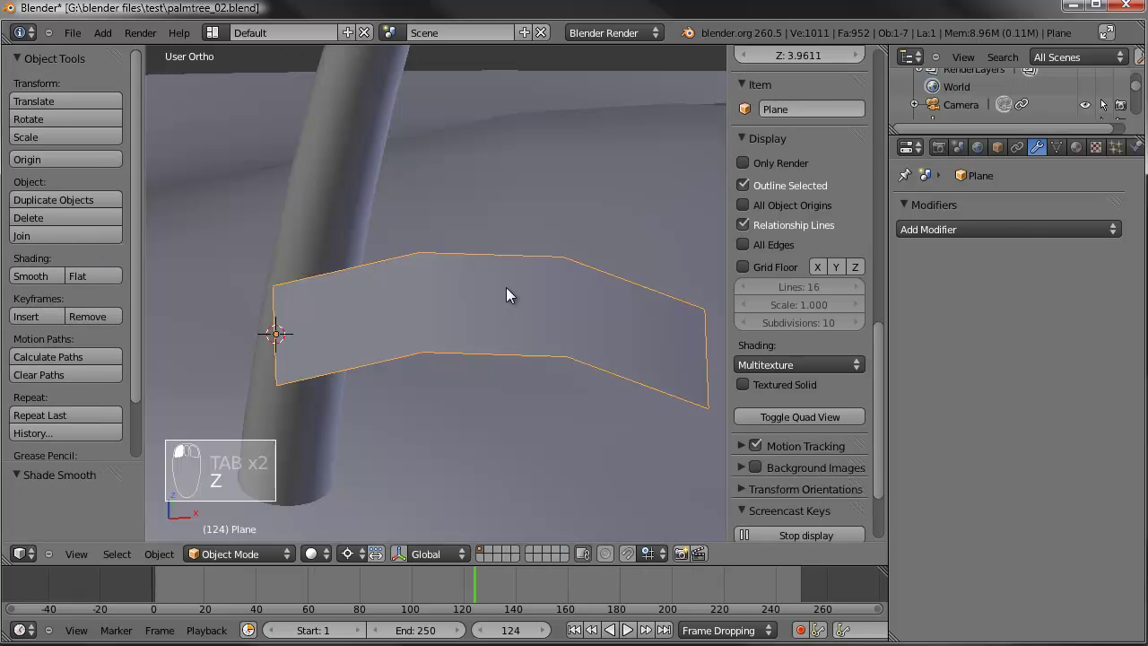
mouse_move(507, 289)
middle_mouse_down()
mouse_move(479, 249)
mouse_move(428, 310)
mouse_move(461, 356)
mouse_move(475, 408)
mouse_move(477, 270)
mouse_move(536, 225)
mouse_move(626, 246)
mouse_move(646, 263)
mouse_move(615, 256)
mouse_move(532, 287)
middle_mouse_up()
Step: Undo an extra loop cut, then select the whole leaf mesh and apply Subdivide Smooth
key("Tab")
key("ctrl+r")
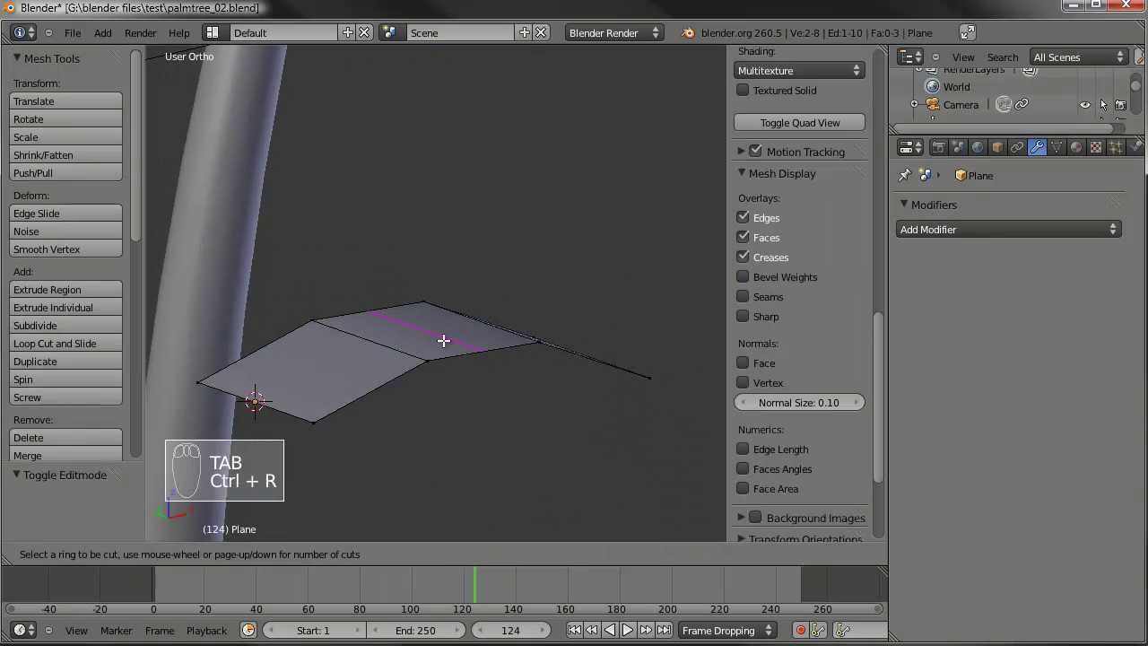
left_click(443, 340)
right_click(443, 337)
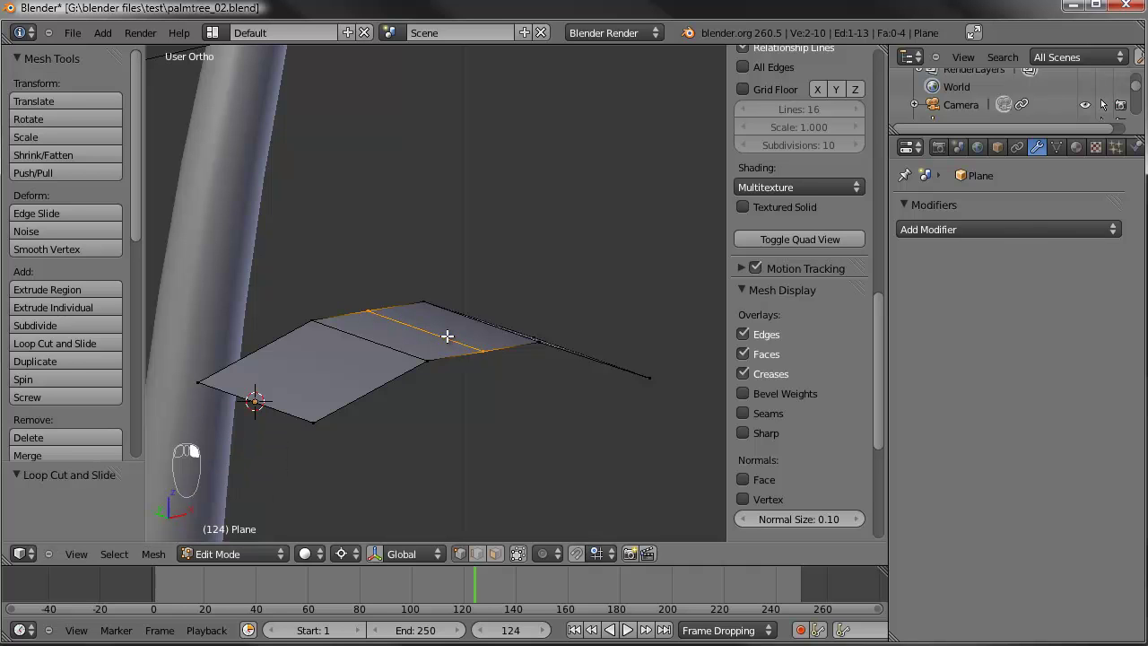
key("ctrl+z")
key("a")
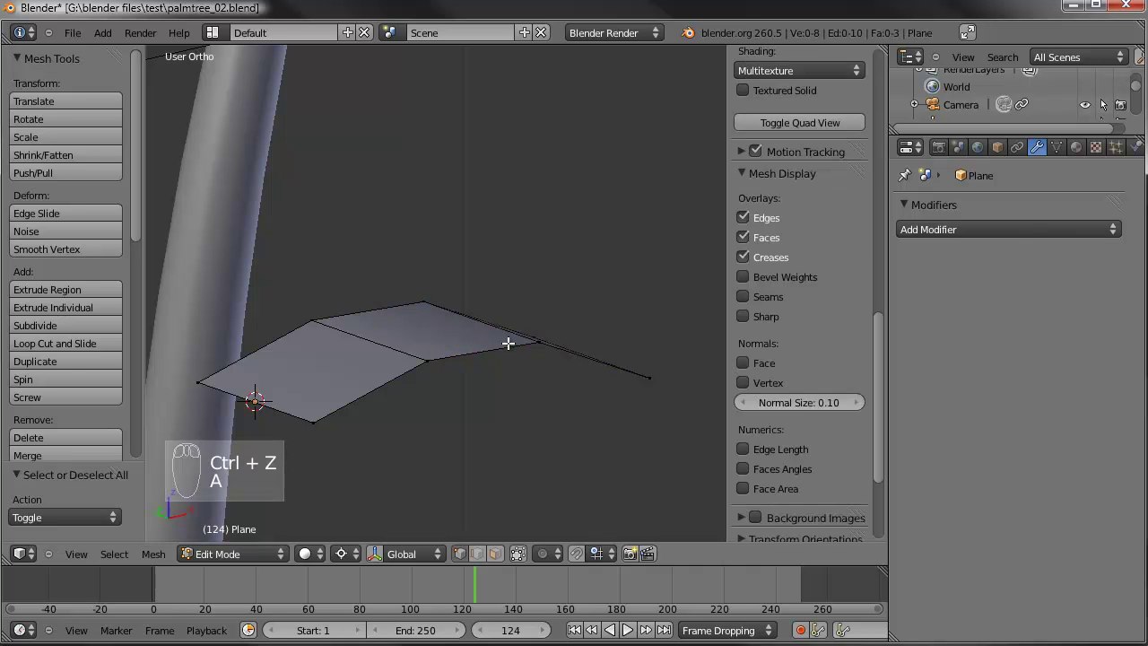
key("a")
key("w")
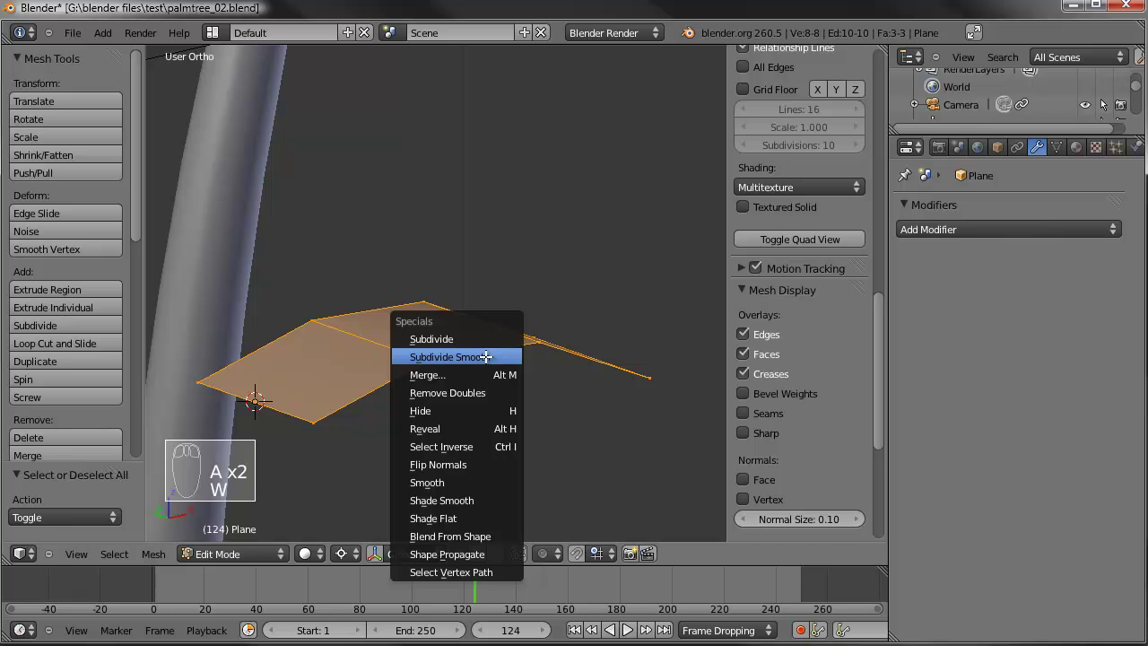
left_click(486, 356)
Step: Orbit around the subdivided leaf to inspect its curve, ending in Object Mode
key("Tab")
middle_click_drag(501, 316, 498, 263)
scroll(417, 438, "up", 4)
key("Tab")
mouse_move(512, 339)
middle_mouse_down()
mouse_move(522, 308)
mouse_move(515, 317)
mouse_move(544, 358)
mouse_move(563, 335)
middle_mouse_up()
key("a")
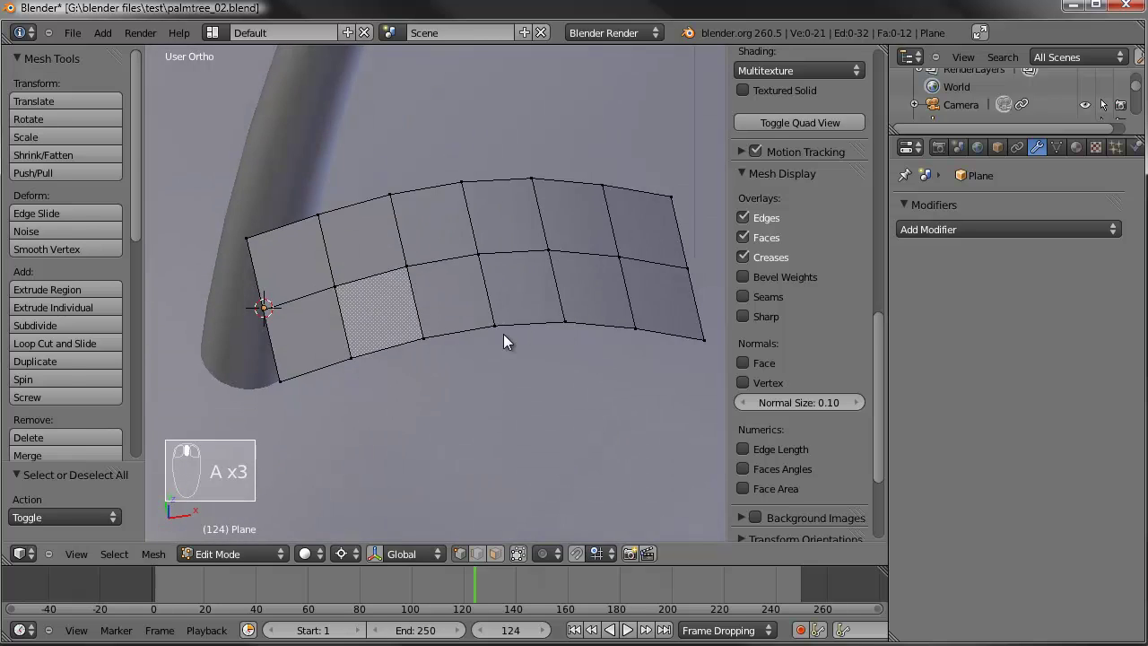
key("Tab")
scroll(427, 339, "down", 4)
middle_click_drag(427, 339, 403, 305)
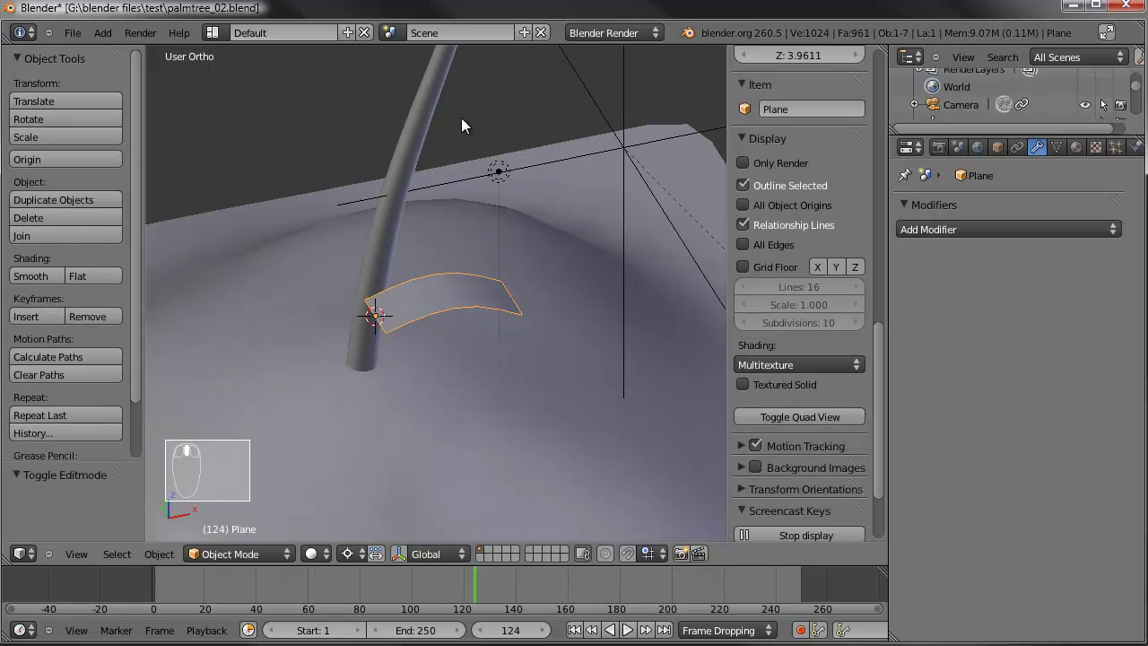
scroll(429, 227, "up", 2)
middle_click_drag(429, 226, 502, 342)
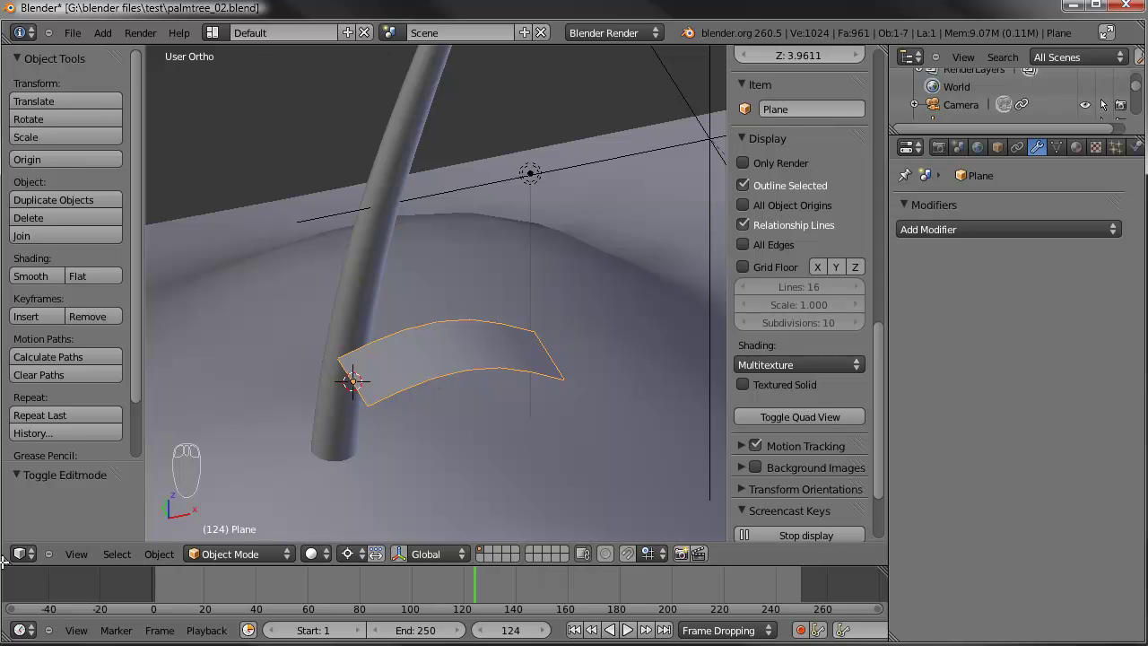
Step: Split off an area on the left and make it a UV/Image Editor
left_click_drag(6, 562, 333, 523)
left_click(246, 554)
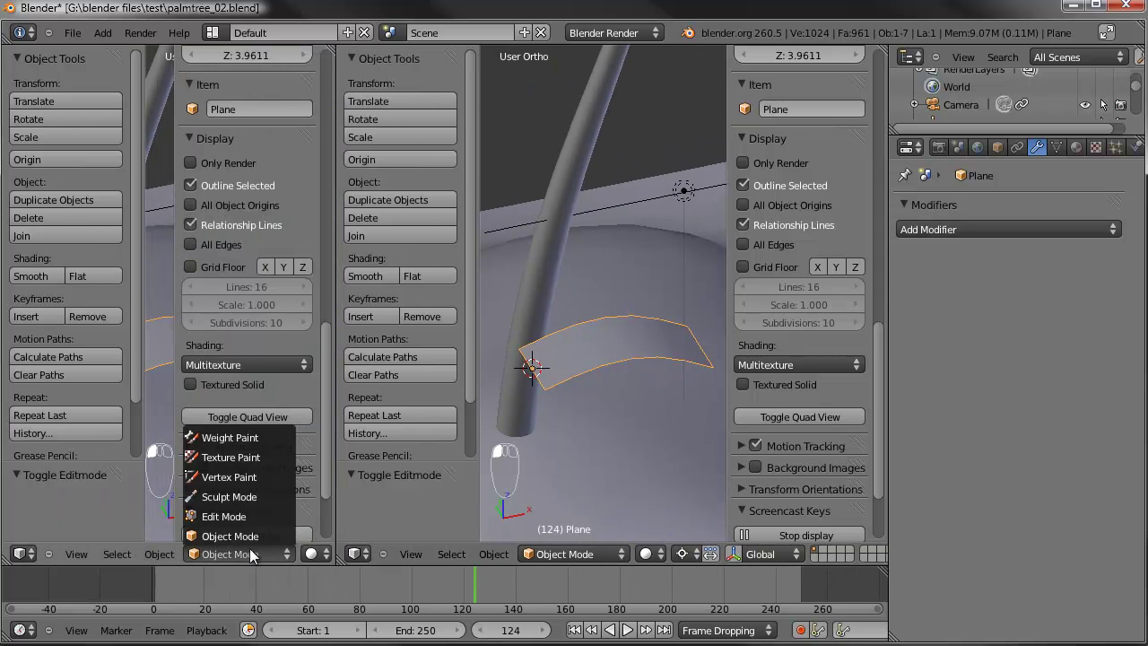
left_click(22, 554)
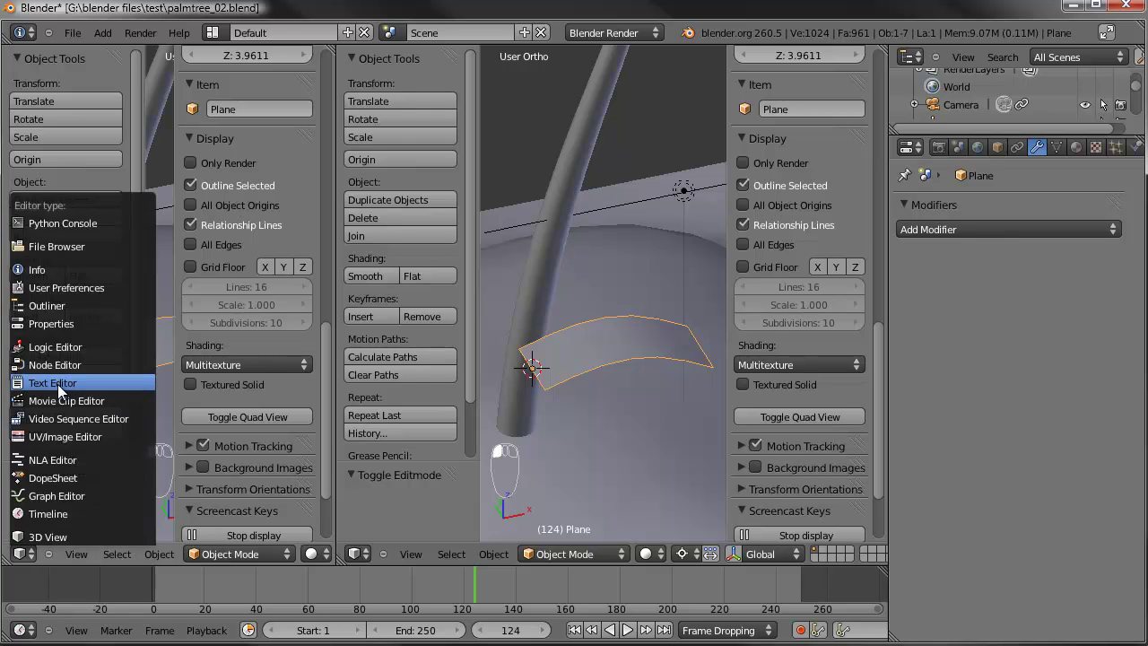
left_click(59, 437)
Step: Select the leaf plane's whole mesh in Edit Mode and UV-unwrap it
right_click(617, 336)
key("Tab")
key("Tab")
right_click(617, 335)
key("Tab")
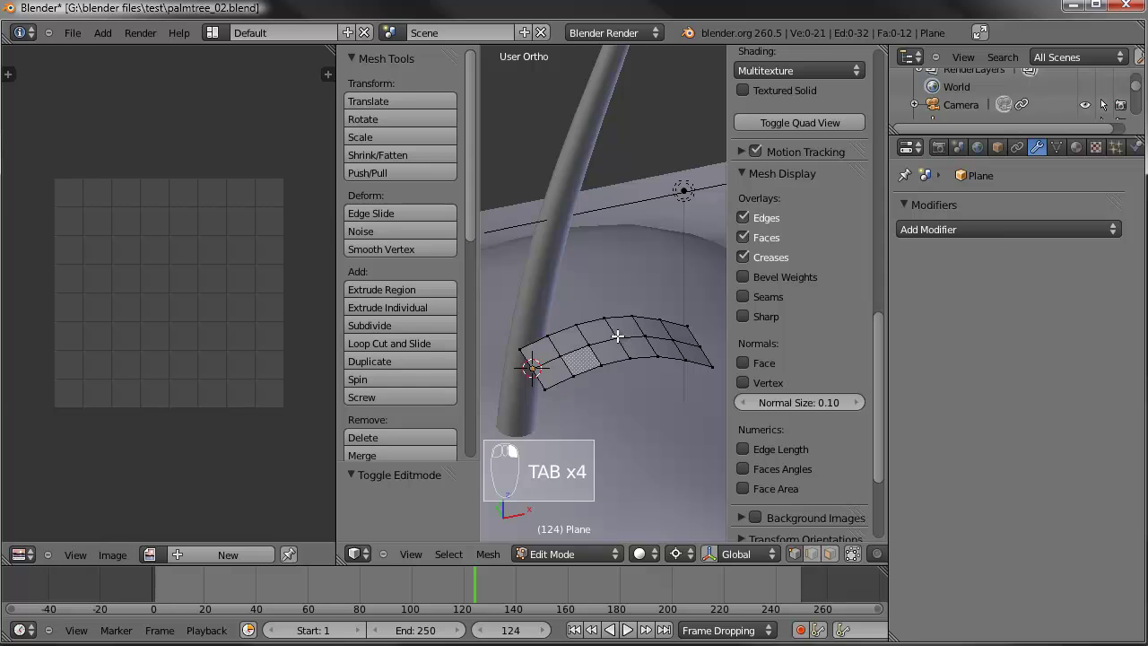
key("a")
key("u")
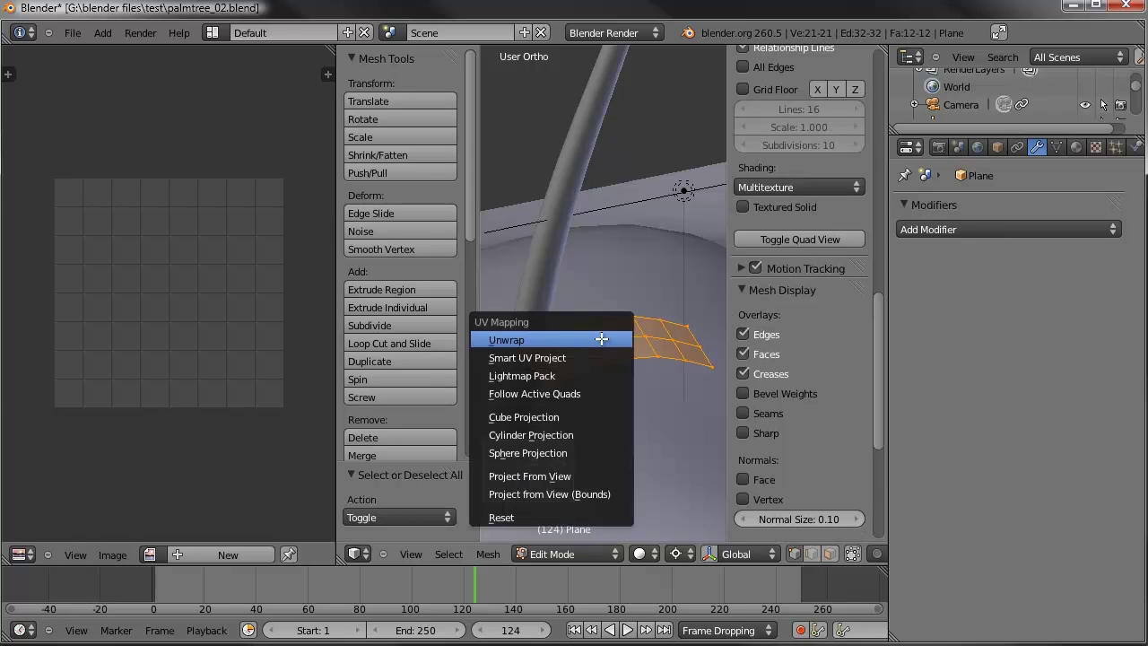
left_click(600, 337)
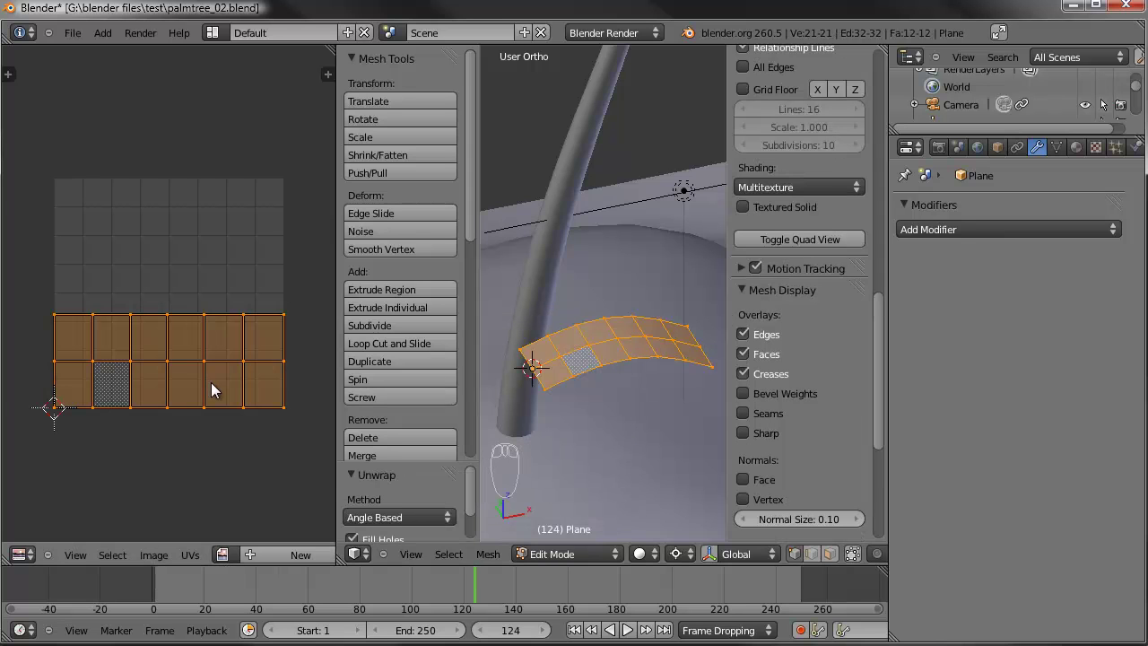
Step: Bring up the Open Image file browser from the UV/Image Editor
left_click(221, 553)
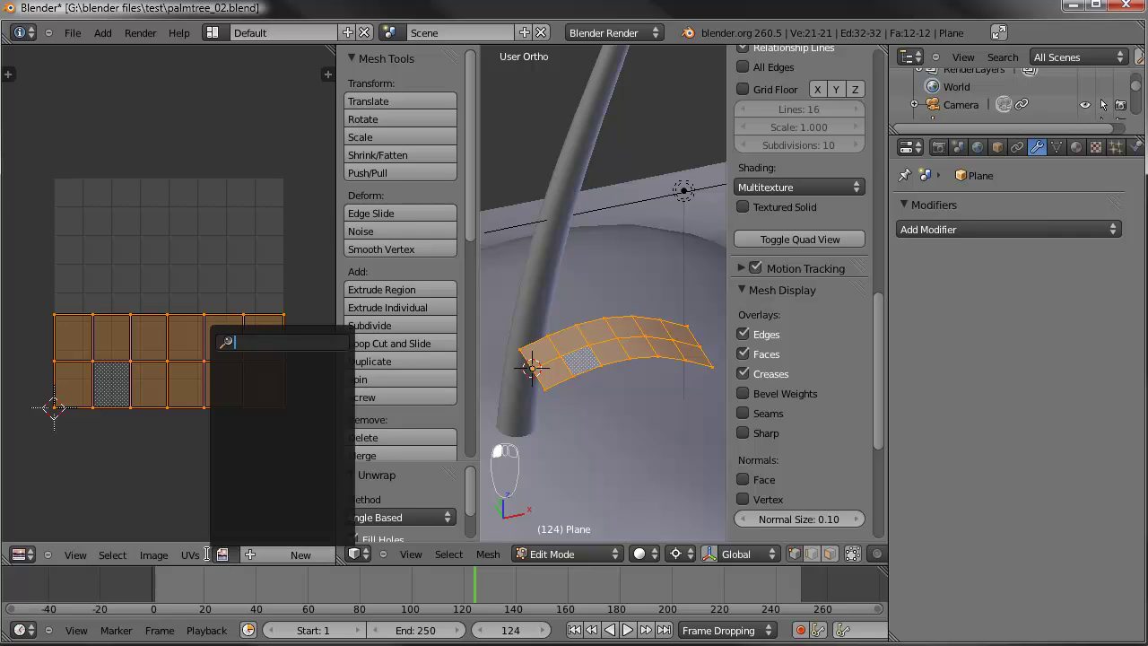
left_click(154, 555)
left_click(167, 517)
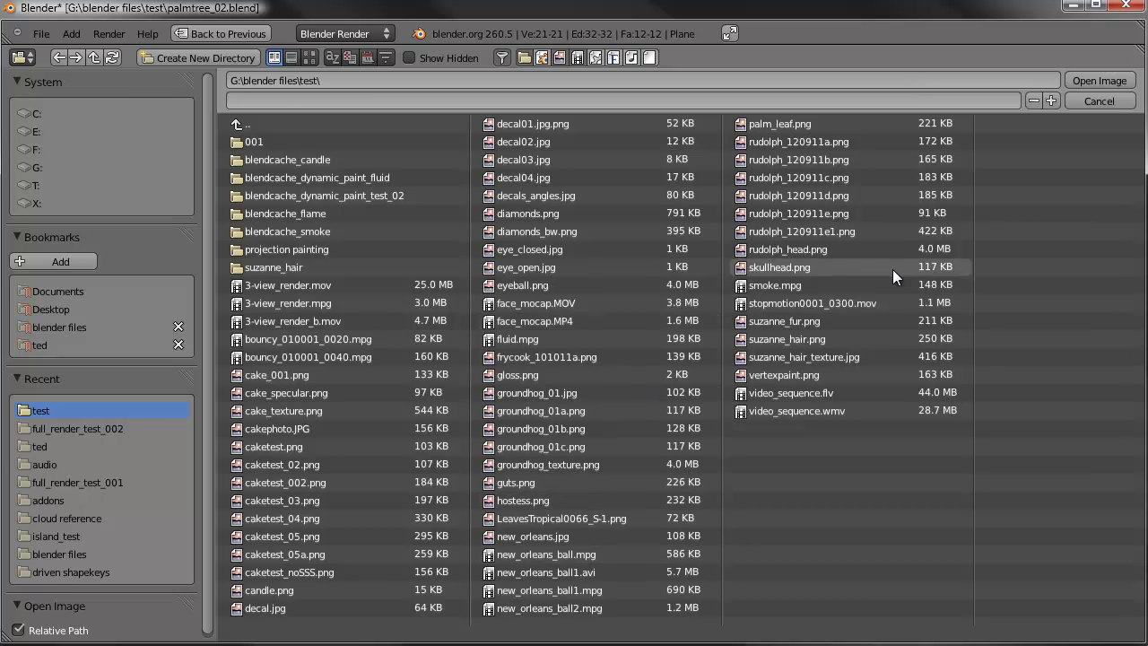
Step: Load palm_leaf.png into the UV editor and unwrap the leaf mesh's UVs again
left_click(795, 123)
left_click(1096, 80)
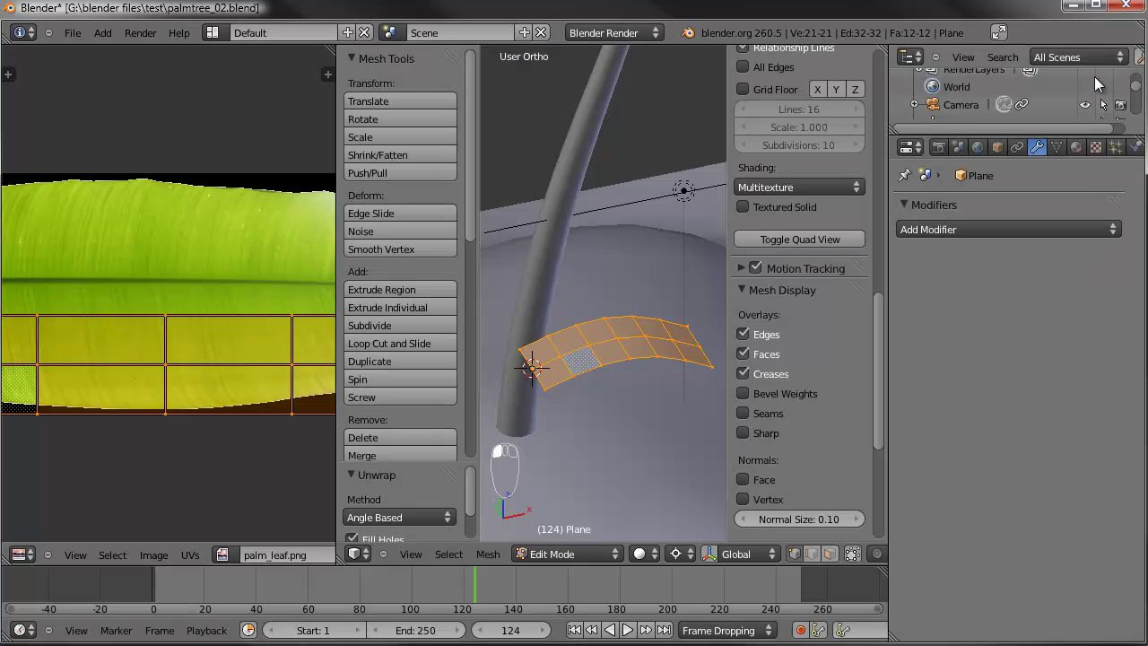
scroll(173, 322, "down", 6)
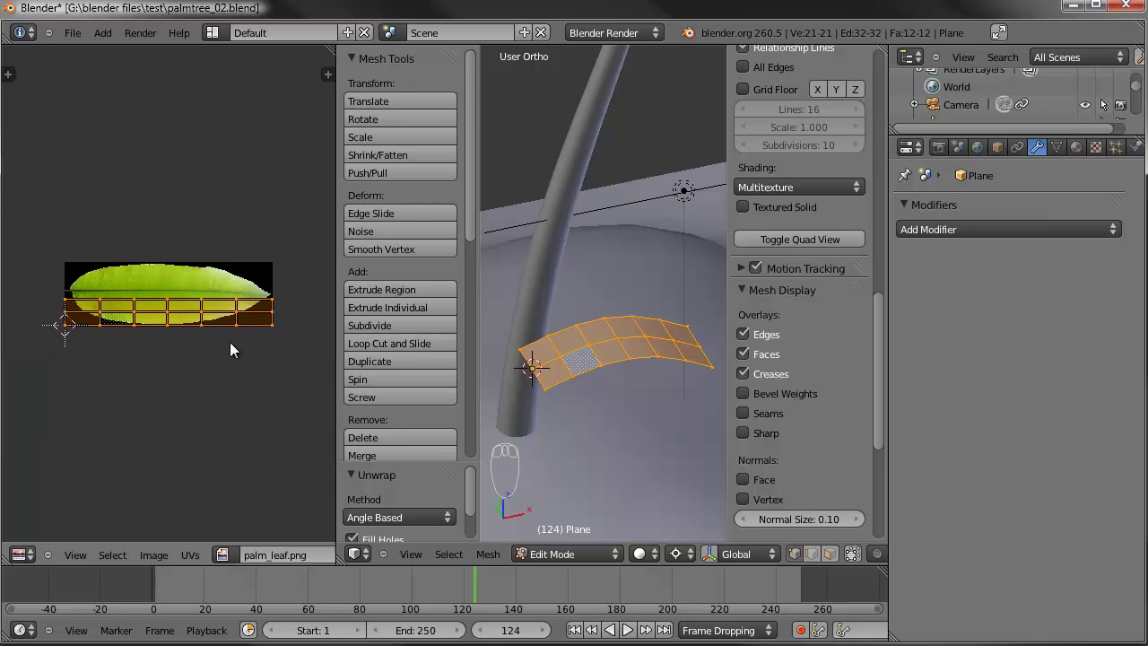
key("u")
key("u")
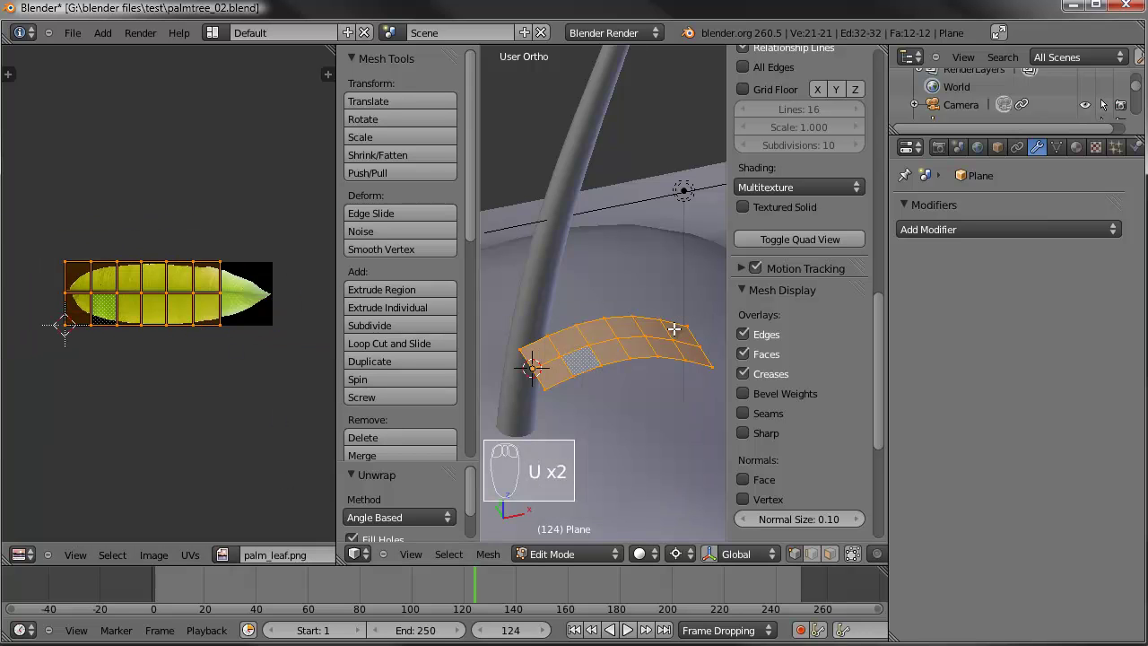
scroll(255, 312, "up", 2)
scroll(256, 312, "down", 2)
Step: Select all UVs, enlarge the UV grid, and stretch it horizontally over the leaf image
key("a")
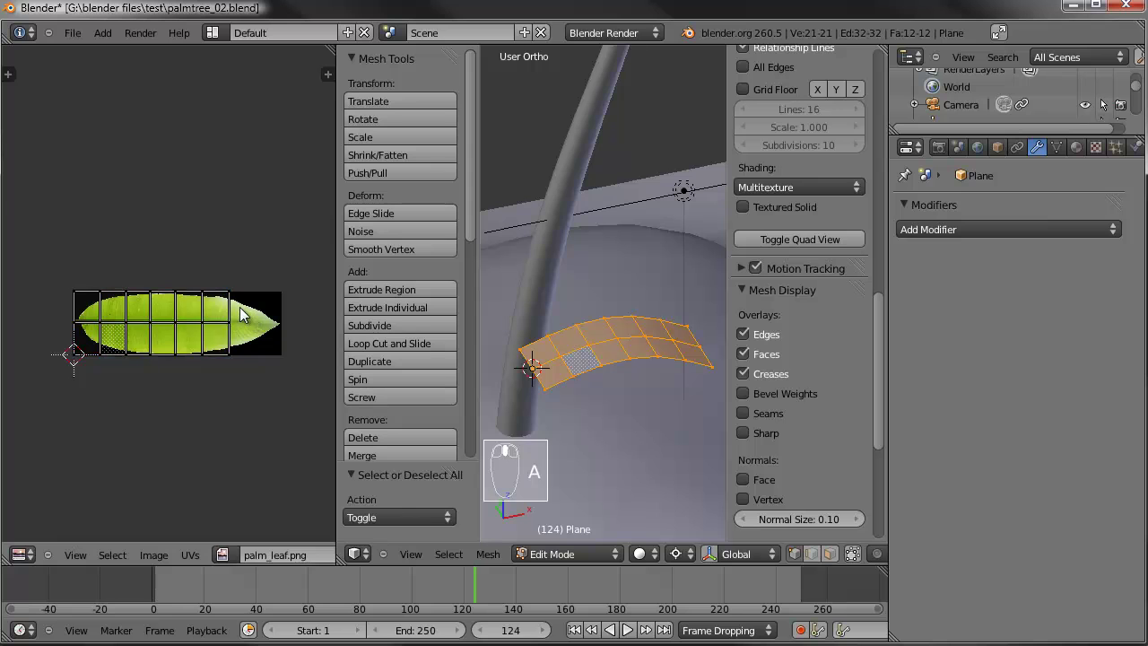
key("a")
key("s")
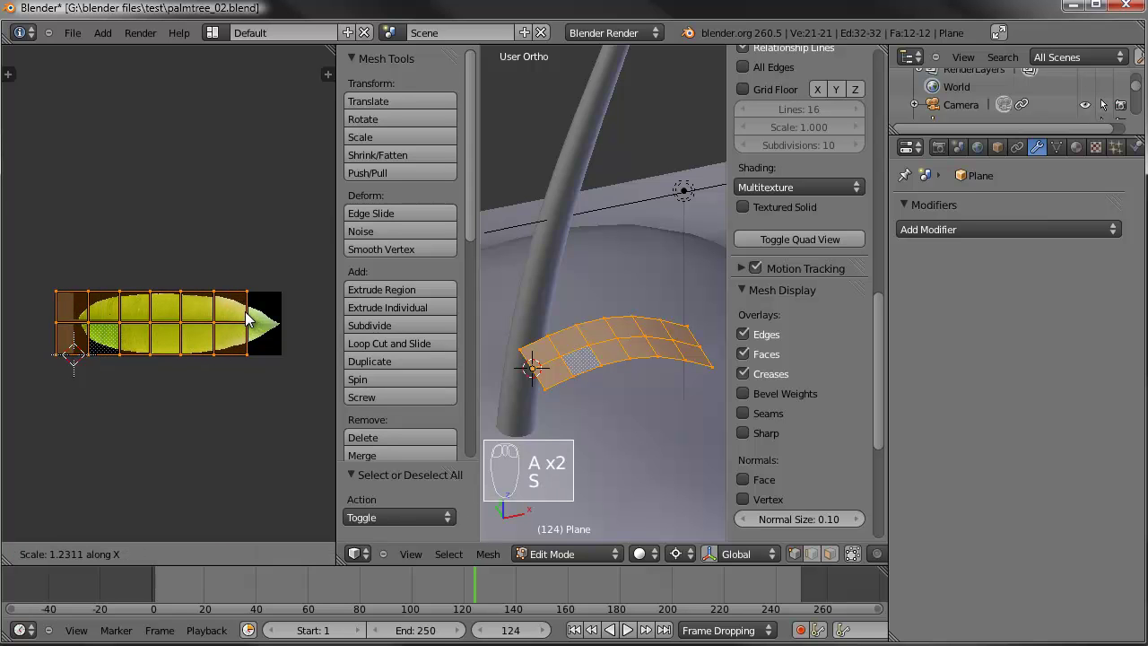
left_click(246, 315)
key("g")
key("s")
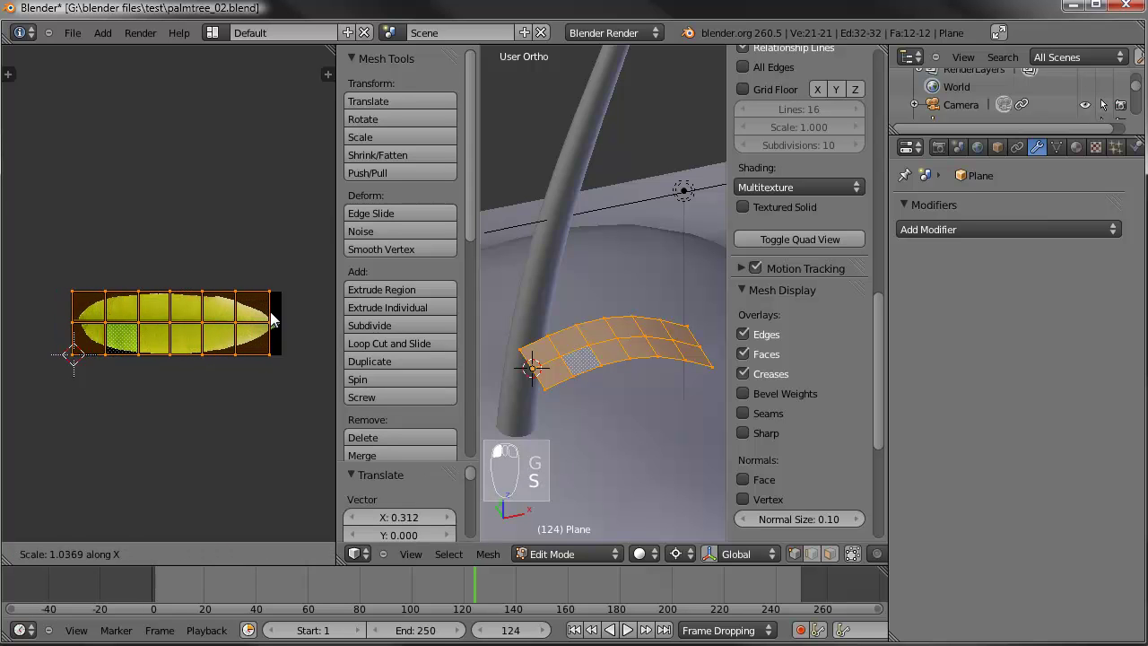
left_click(279, 311)
Step: Narrow the UV grid's width and shift it sideways onto the leaf
key("g")
key("s")
left_click(282, 314)
key("g")
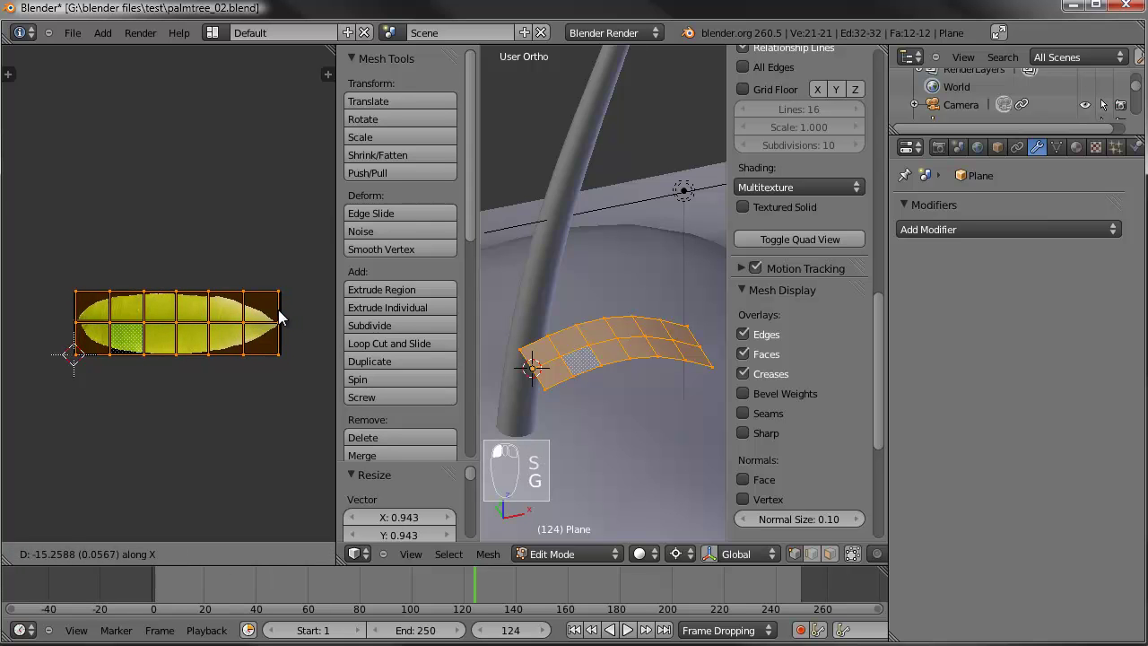
left_click(280, 317)
Step: Enlarge the UV grid slightly and nudge it into place over the leaf tip
scroll(310, 342, "up", 2)
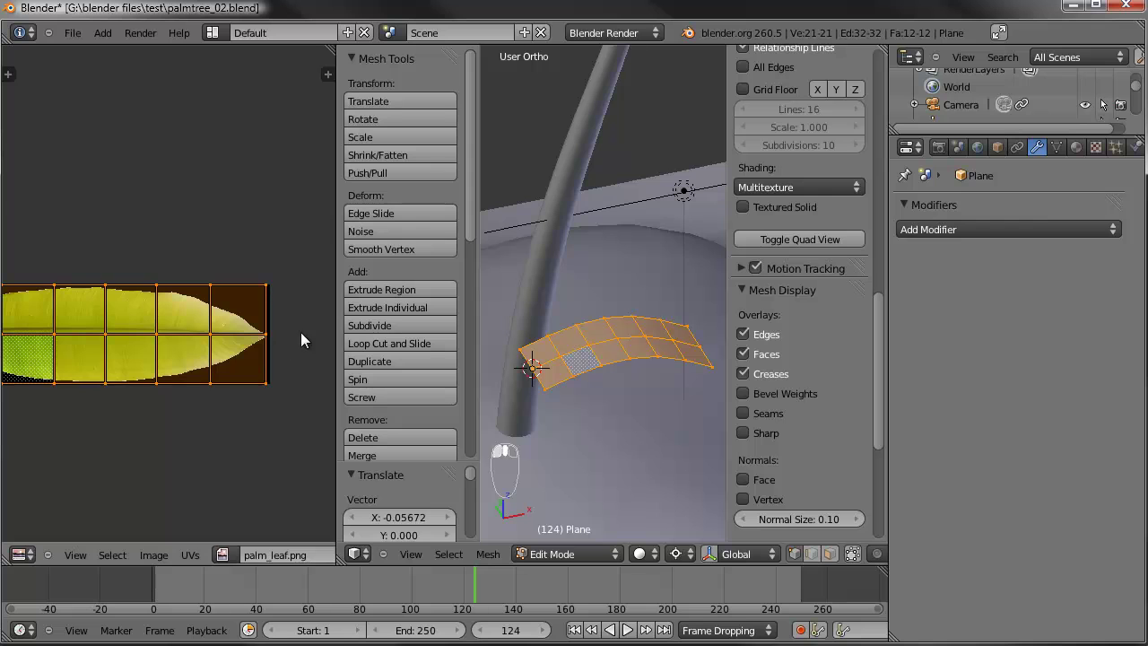
key("s")
left_click(302, 330)
middle_click_drag(251, 333, 267, 333)
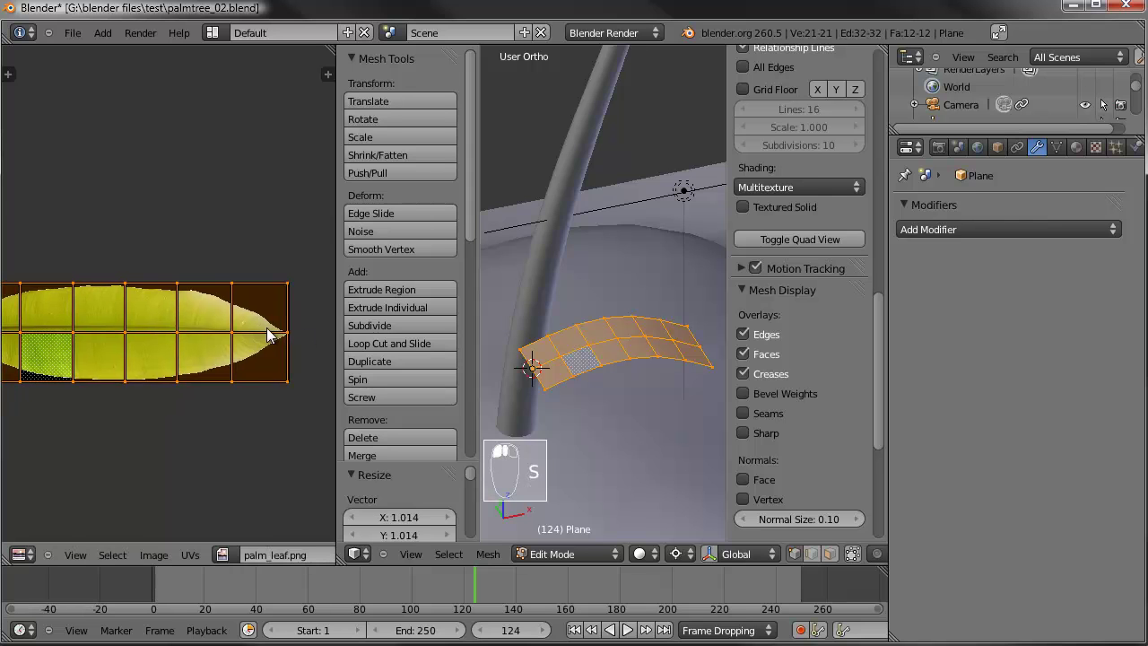
key("g")
left_click(269, 332)
scroll(188, 332, "down", 2)
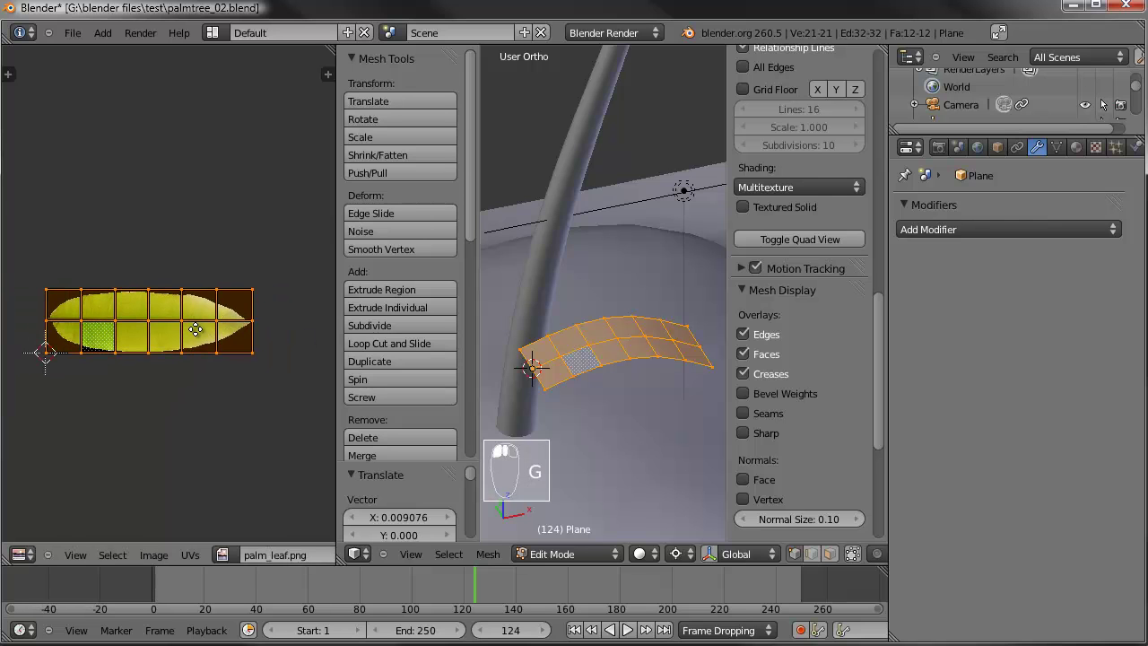
Step: Return to Object Mode and set Viewport Shading to Texture to see the leaf image
key("Tab")
left_click(662, 553)
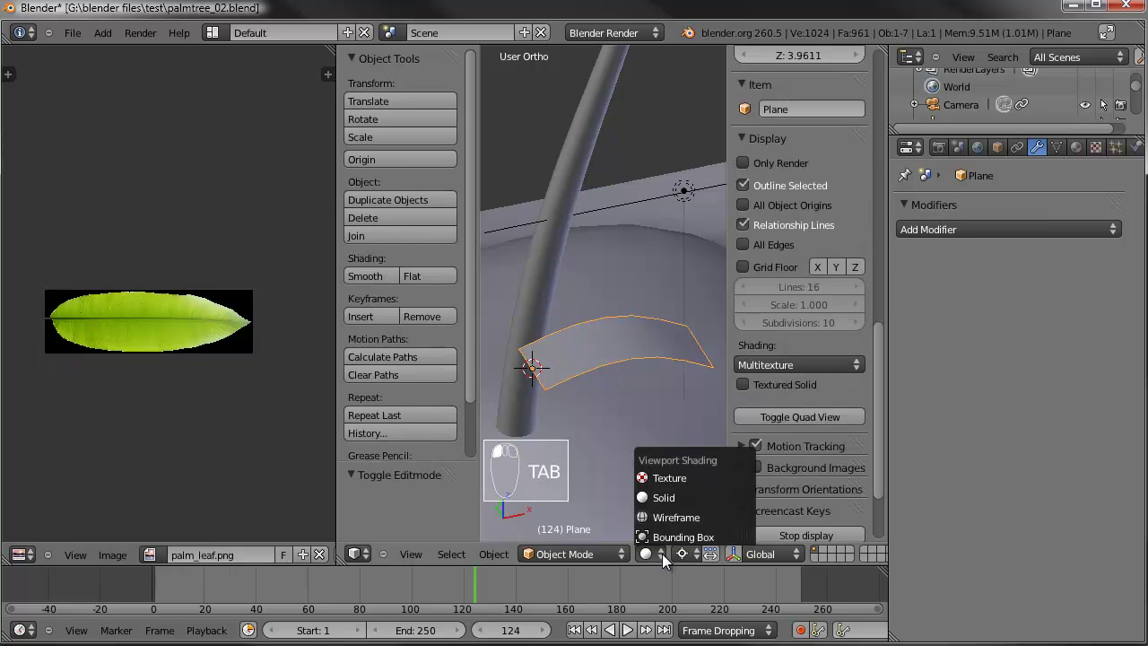
left_click(668, 478)
middle_click_drag(627, 345, 518, 356)
Step: Widen the 3D view and create a new material for the leaf plane
left_click_drag(335, 388, 171, 386)
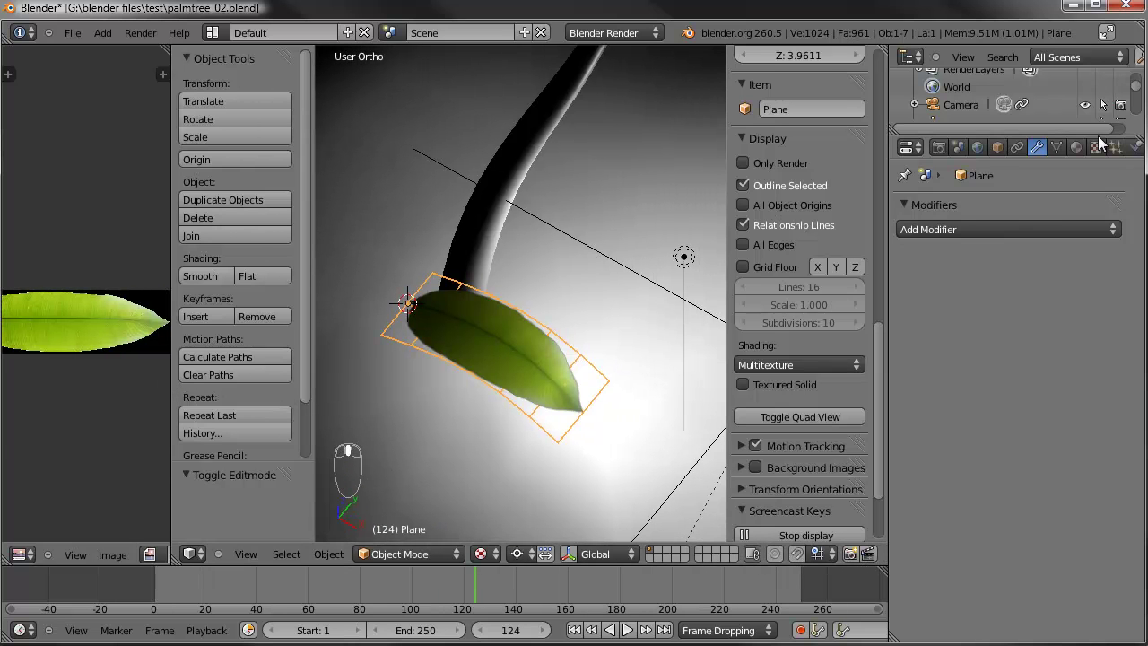
left_click(1077, 147)
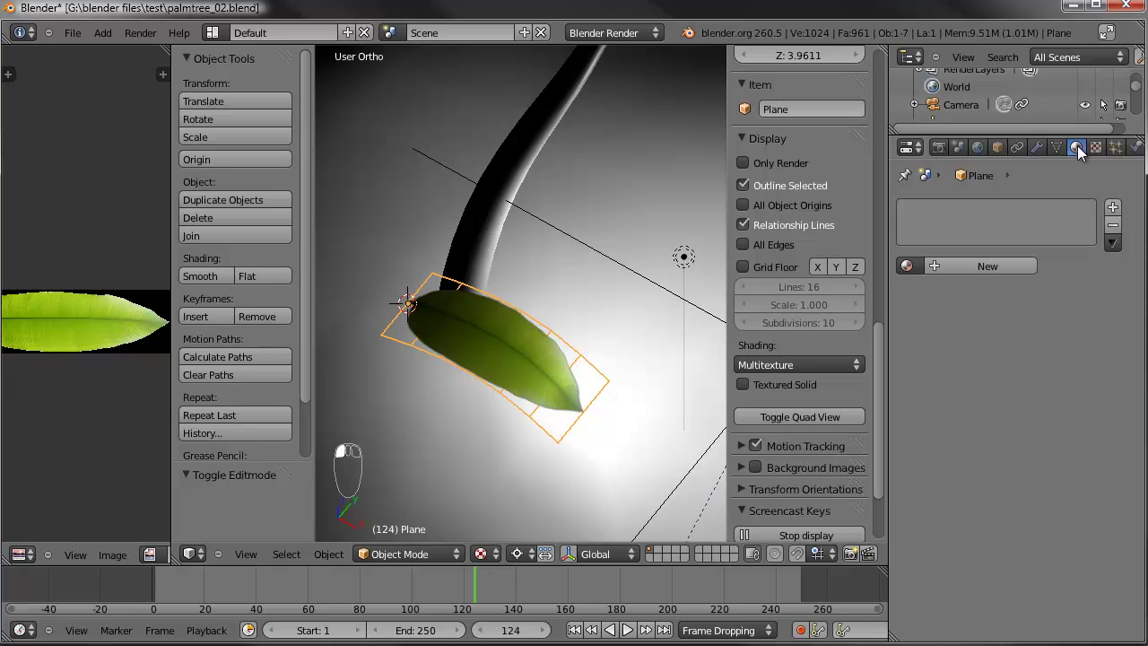
left_click(1006, 266)
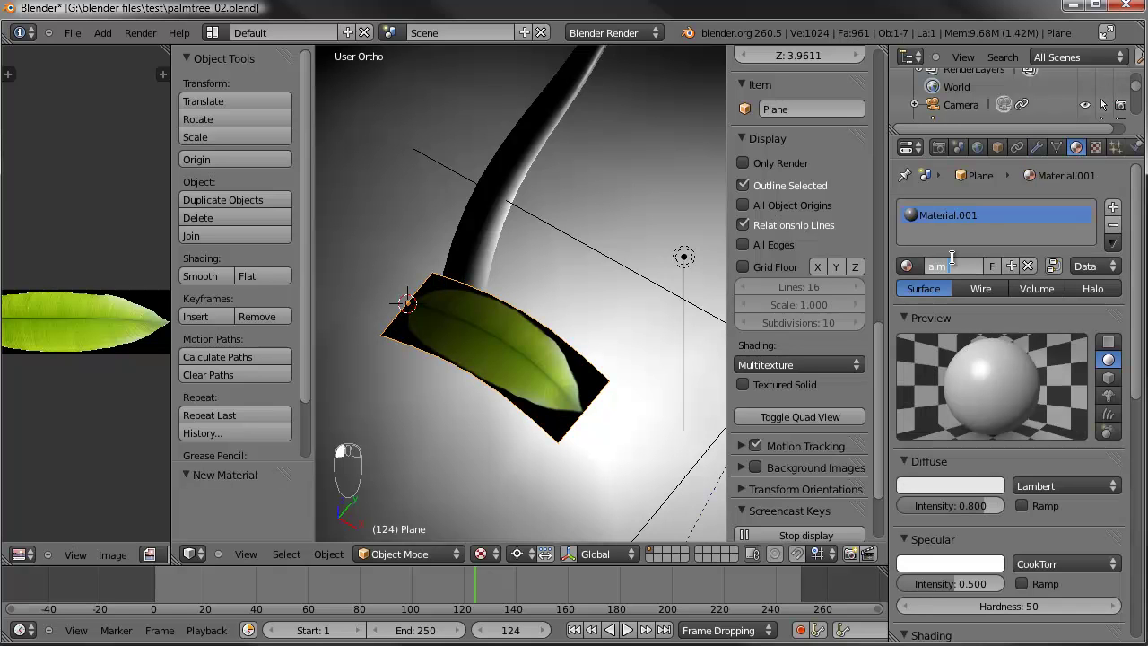
Step: Add a new Image or Movie texture to the material using palm_leaf.png
left_click(1096, 147)
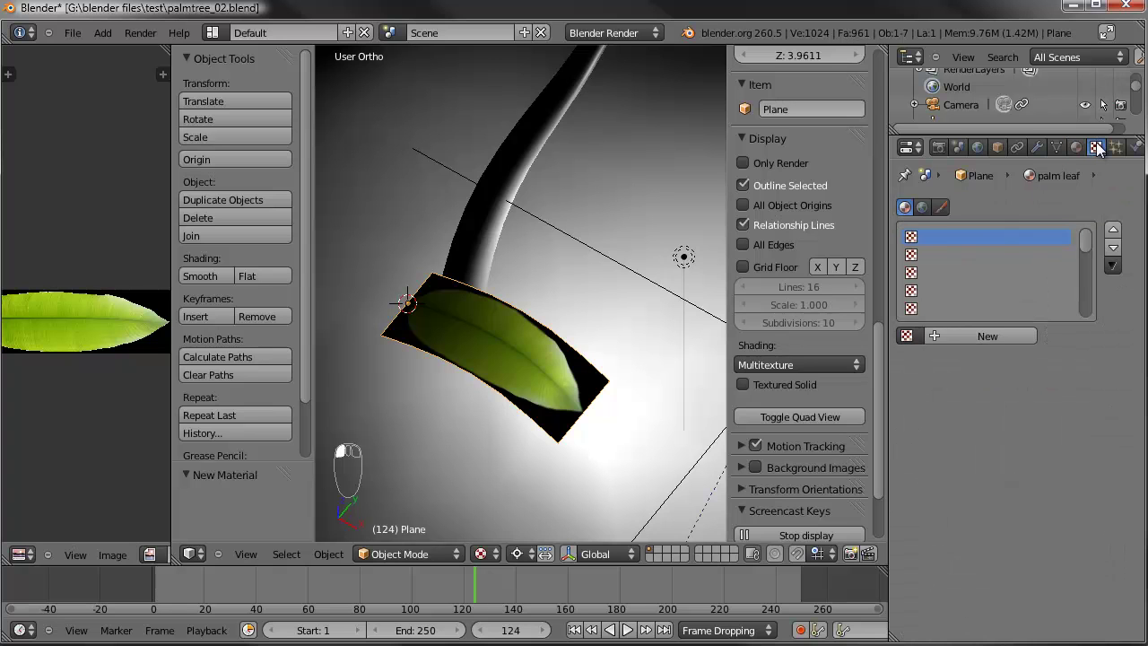
left_click(977, 330)
left_click(995, 359)
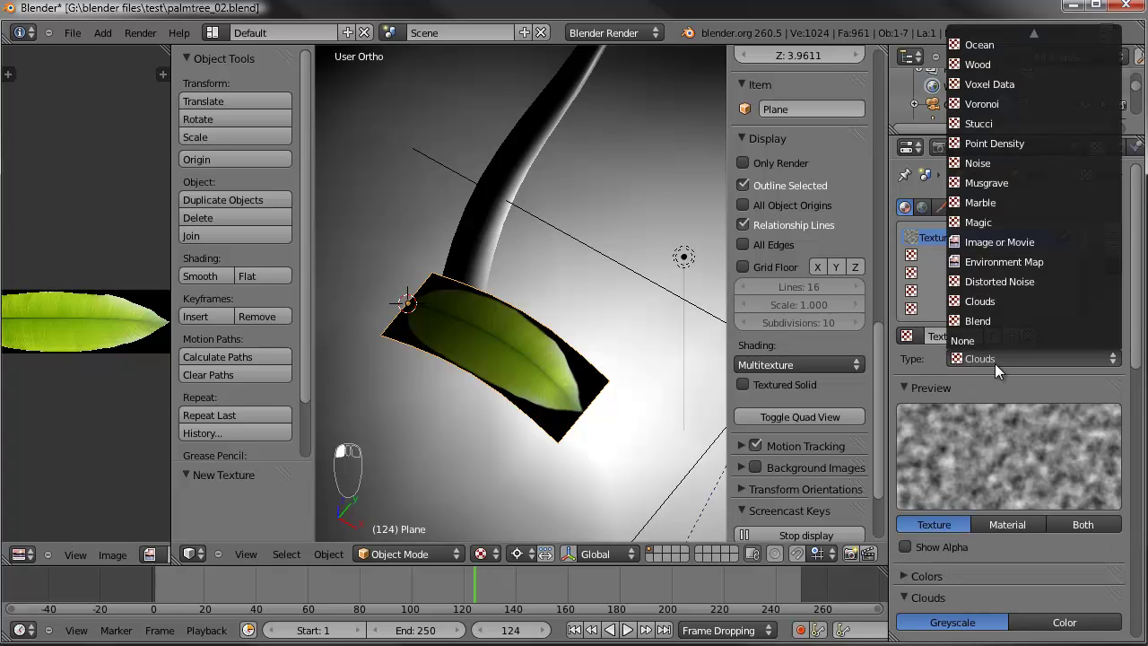
left_click(985, 244)
scroll(973, 434, "down", 4)
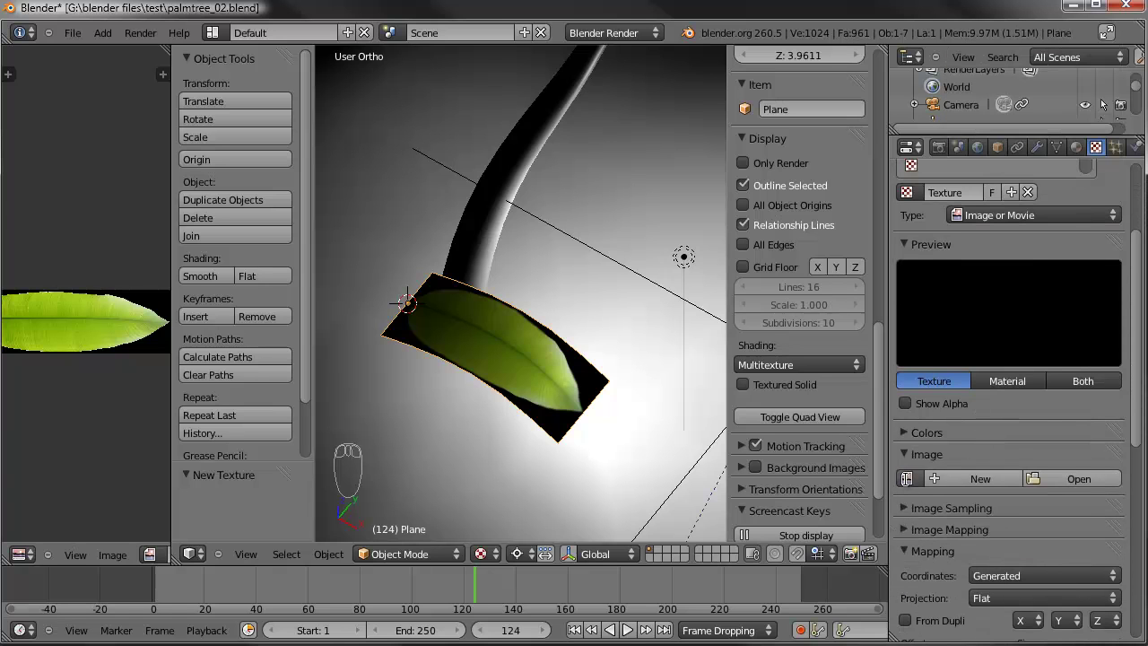
left_click(908, 483)
left_click(924, 294)
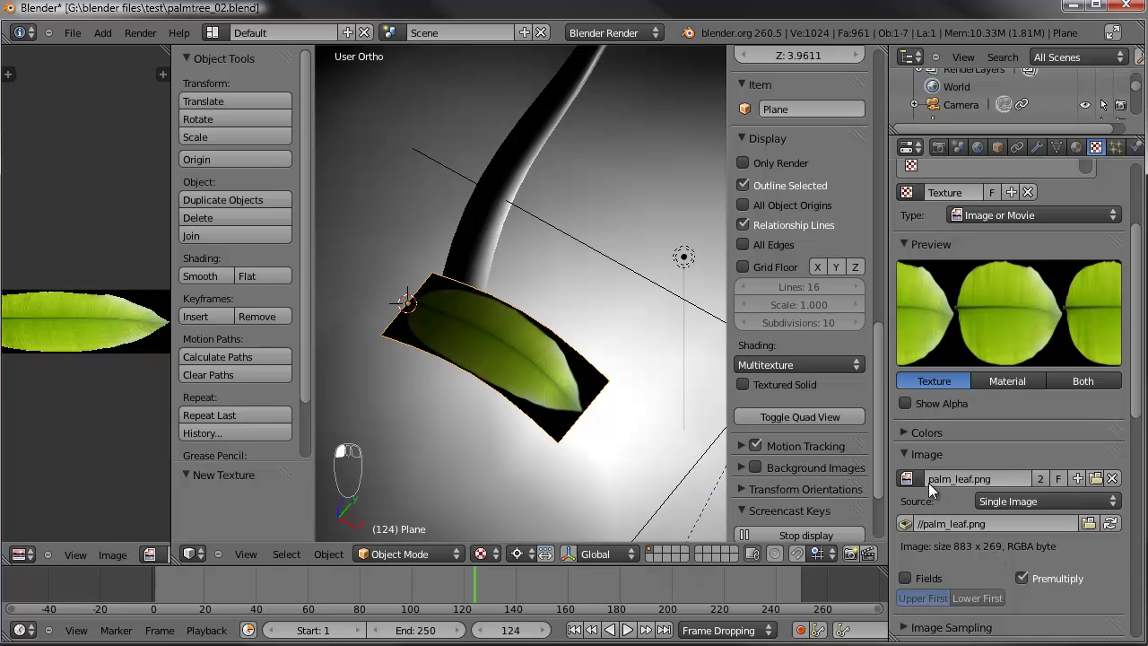
Step: Map the texture by UV coordinates and preview texture and material on a monkey head
left_click(910, 453)
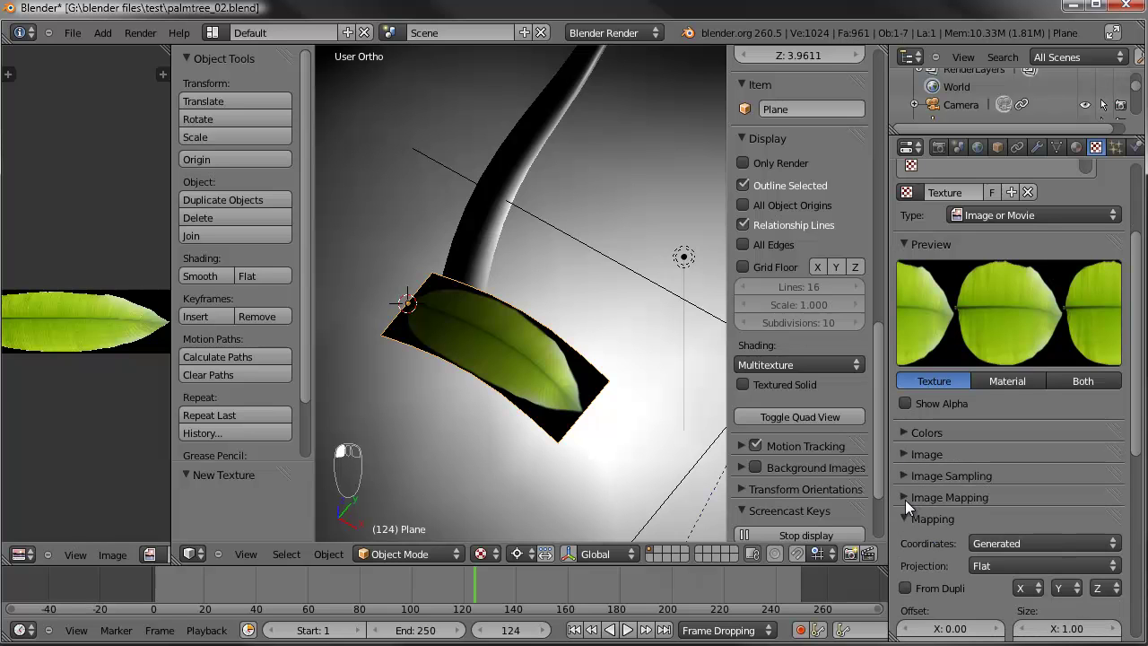
left_click(899, 495)
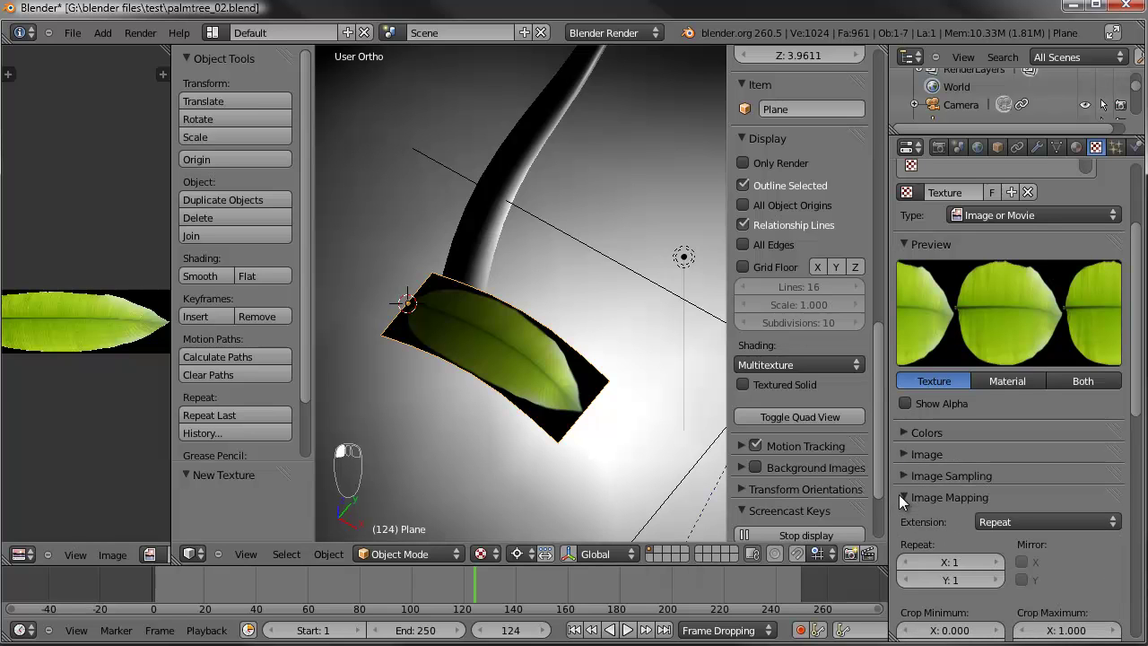
left_click(900, 495)
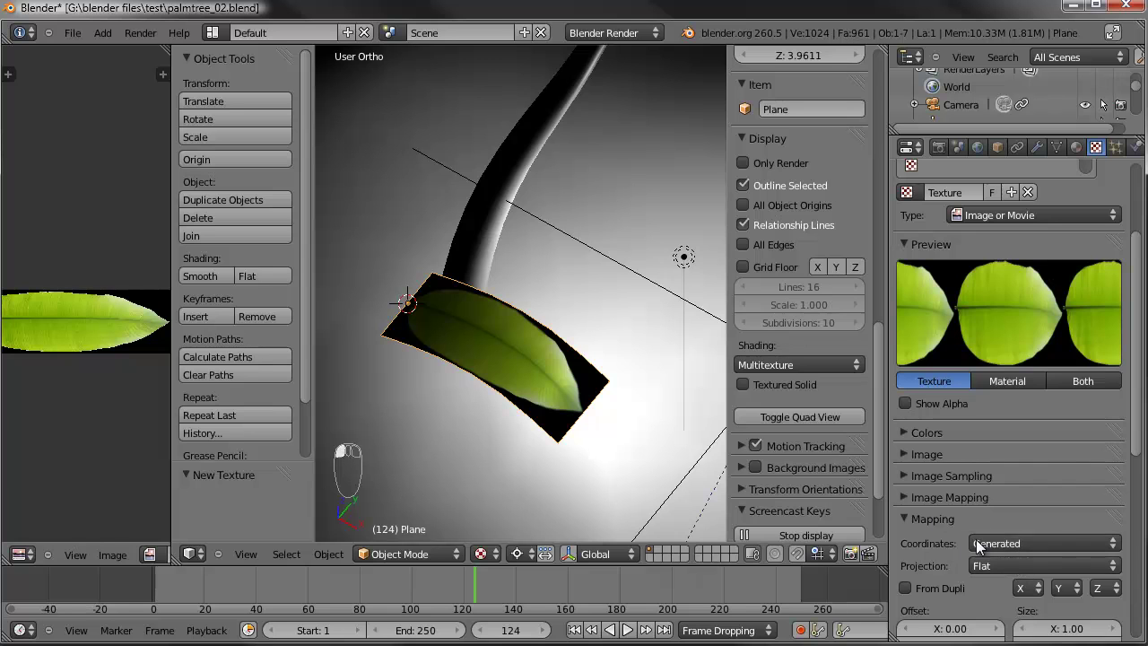
left_click(1010, 545)
left_click(990, 462)
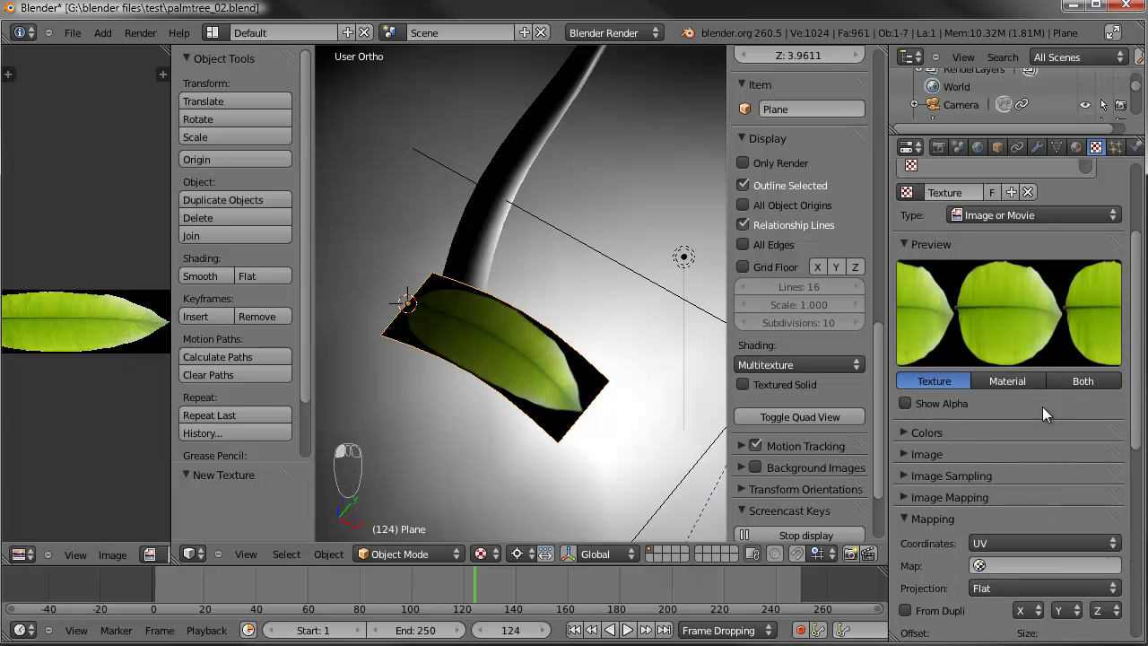
left_click(1075, 381)
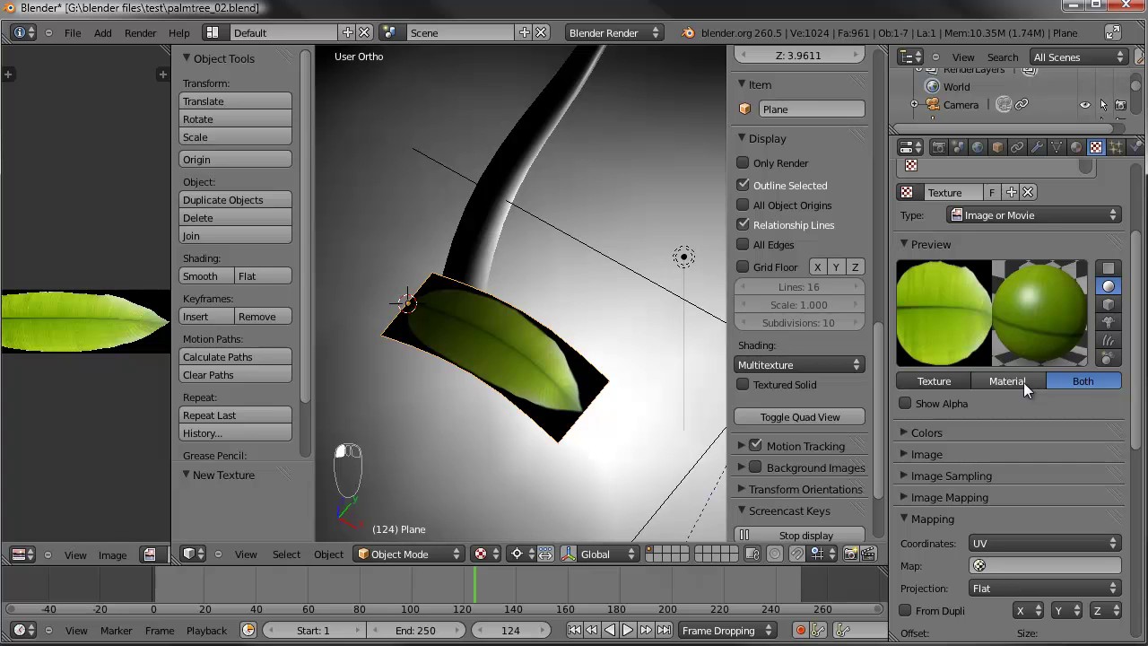
left_click(1109, 322)
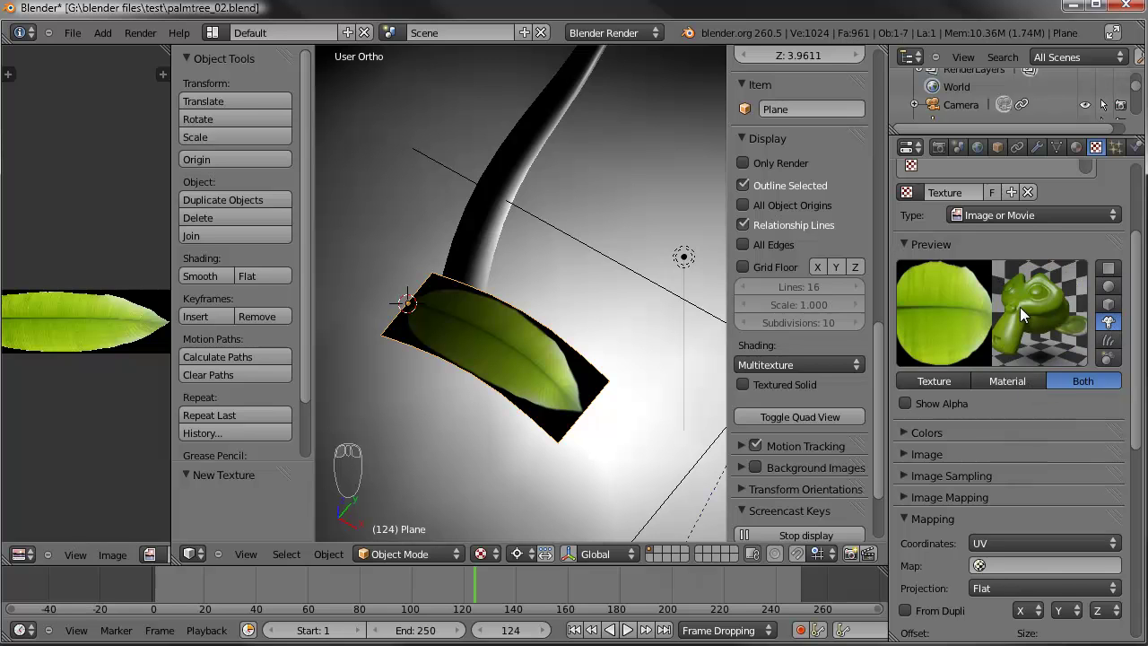
scroll(1013, 443, "down", 2)
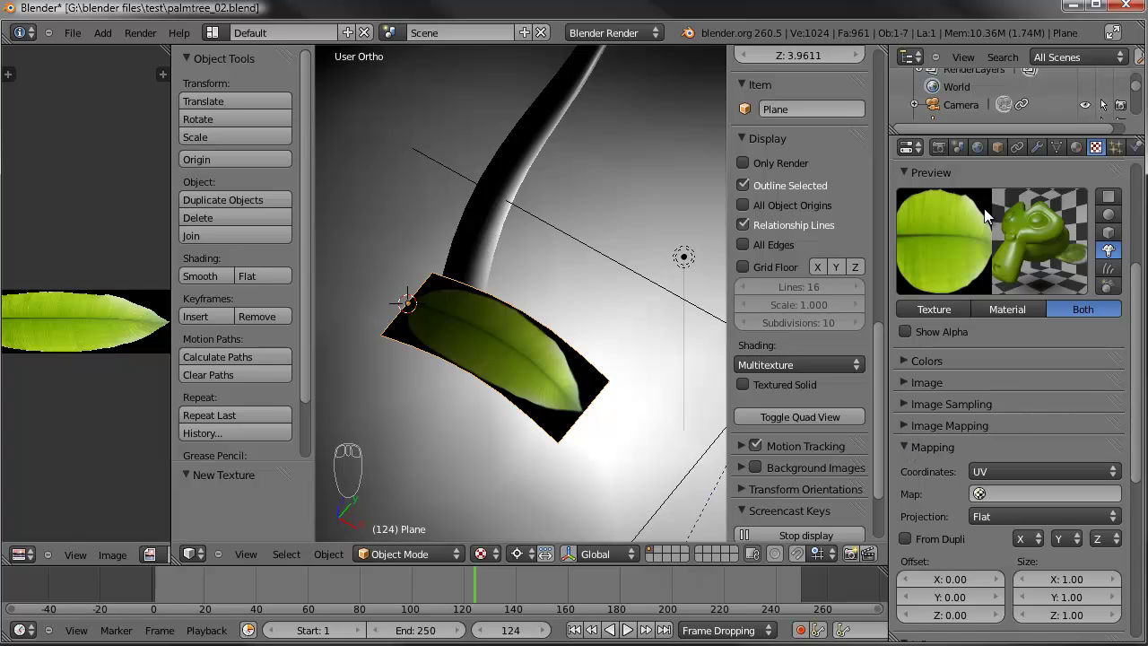
left_click(908, 447)
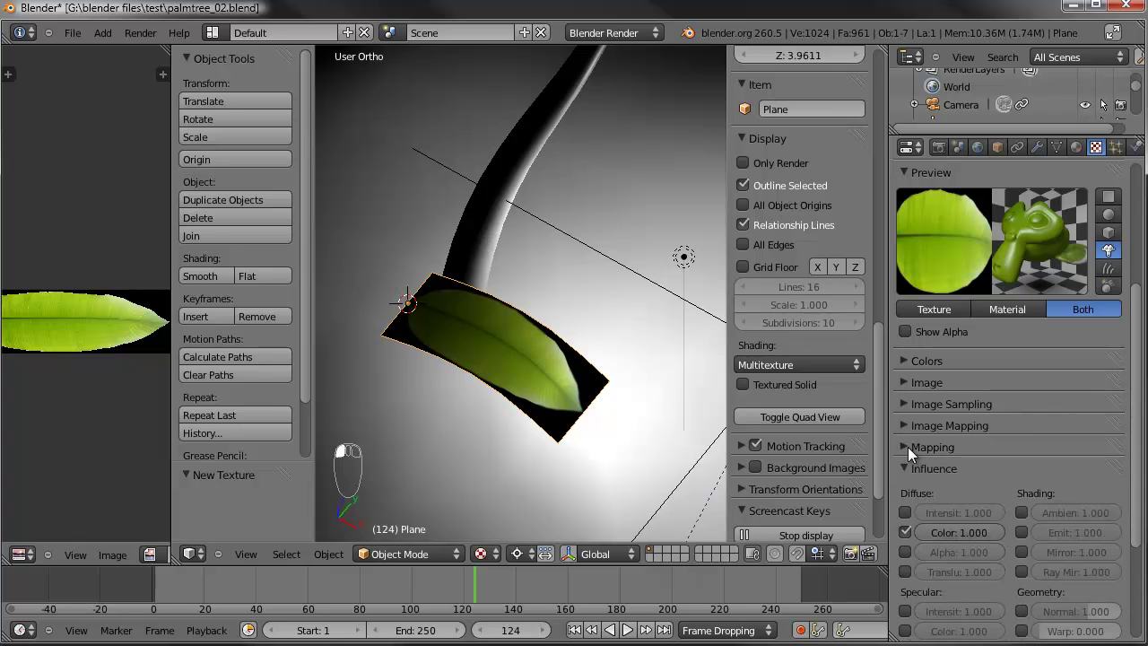
Step: Let the texture drive Alpha and Normal, with Normal influence set to 0.25
left_click(905, 551)
scroll(1052, 414, "down", 2)
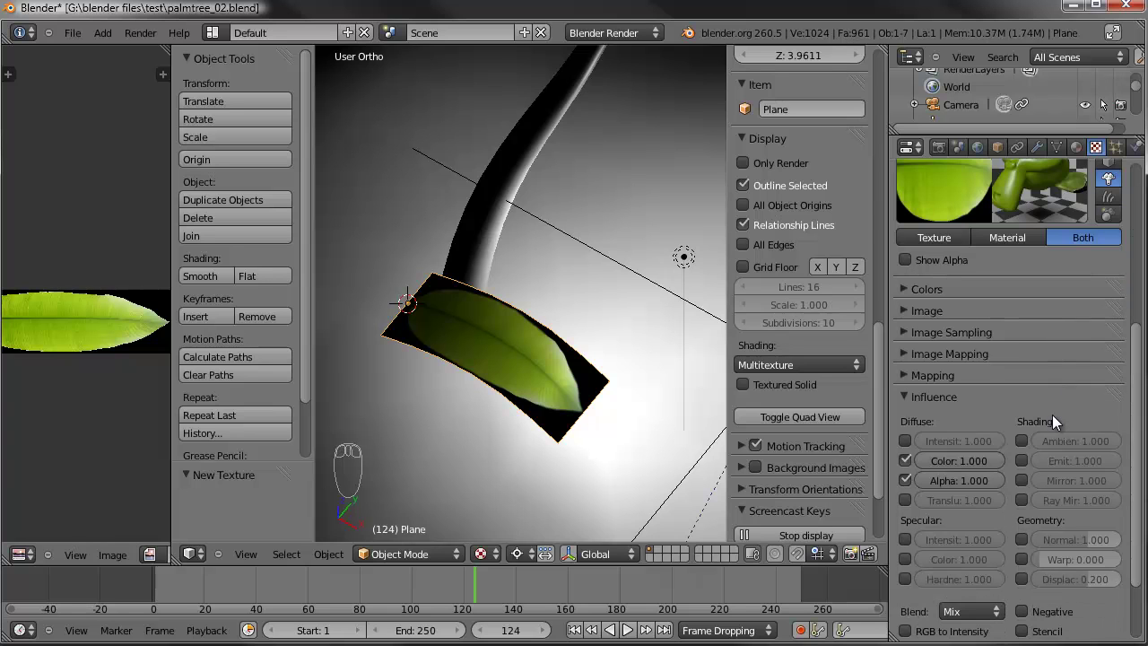
scroll(1052, 414, "up", 1)
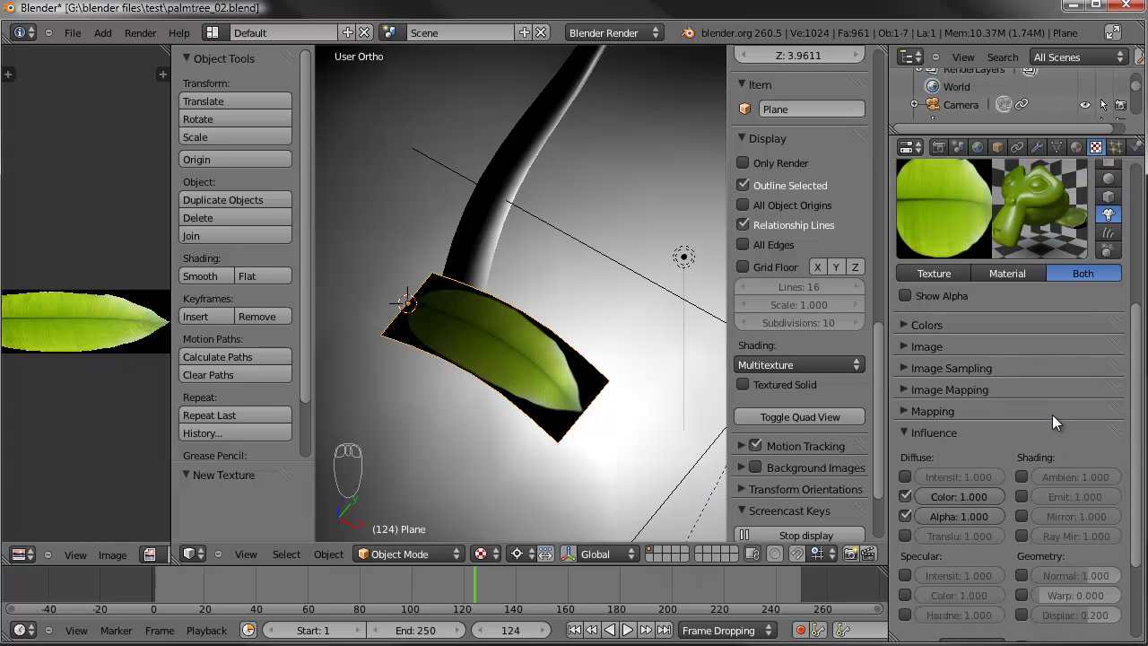
left_click(1022, 576)
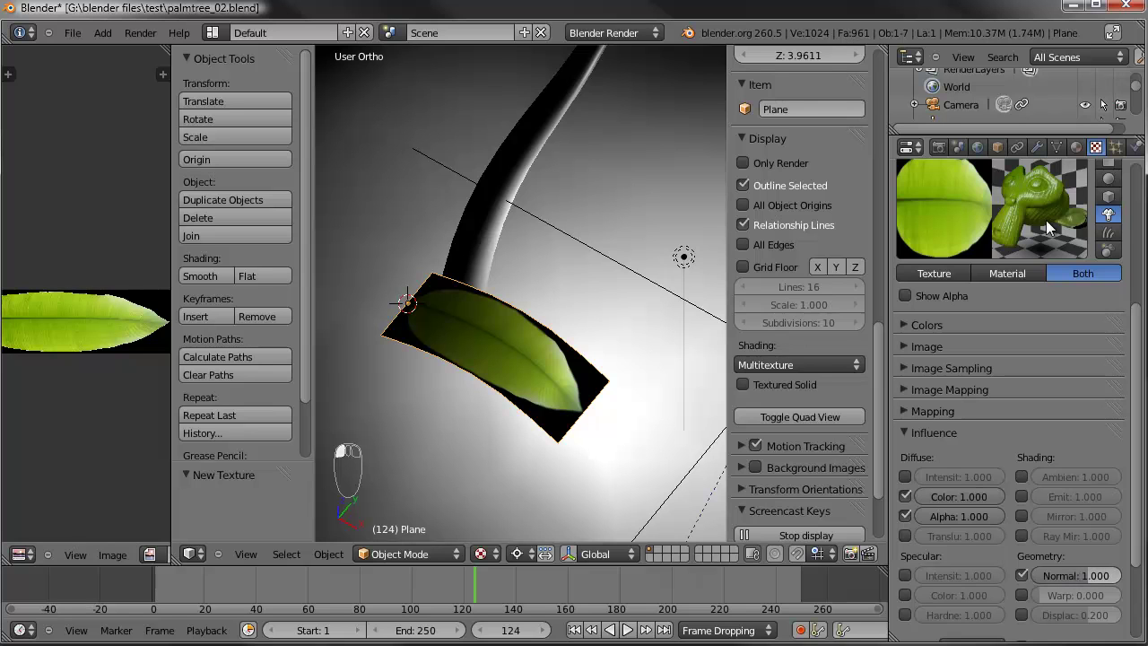
left_click_drag(1094, 567, 1084, 579)
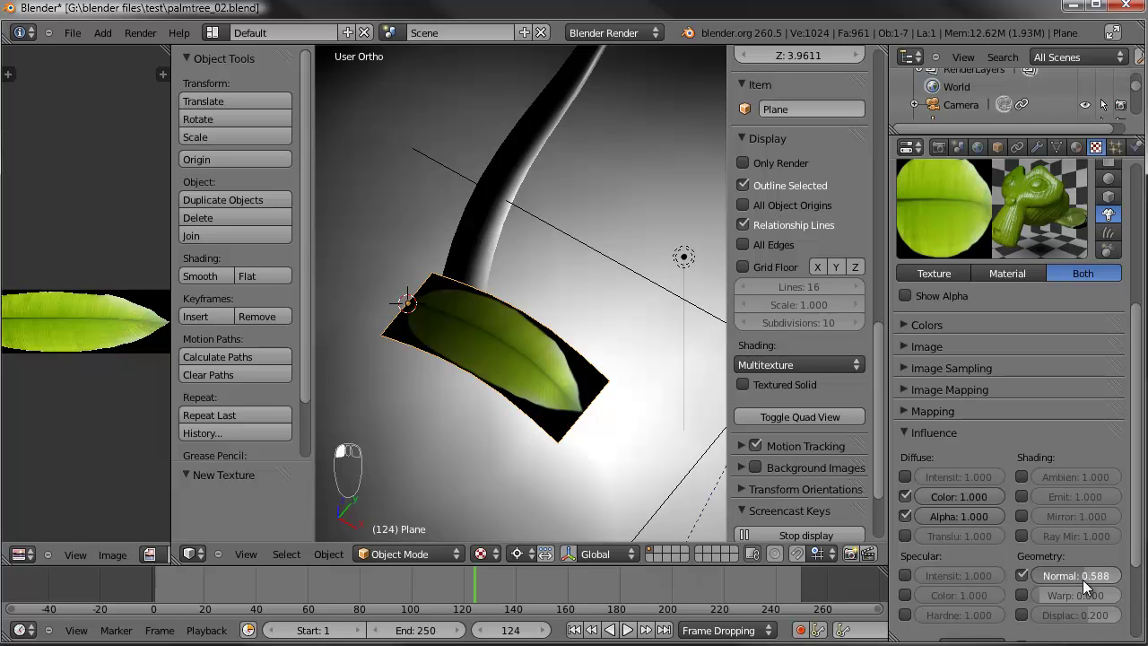
left_click(1079, 580)
type("0.25")
key("Return")
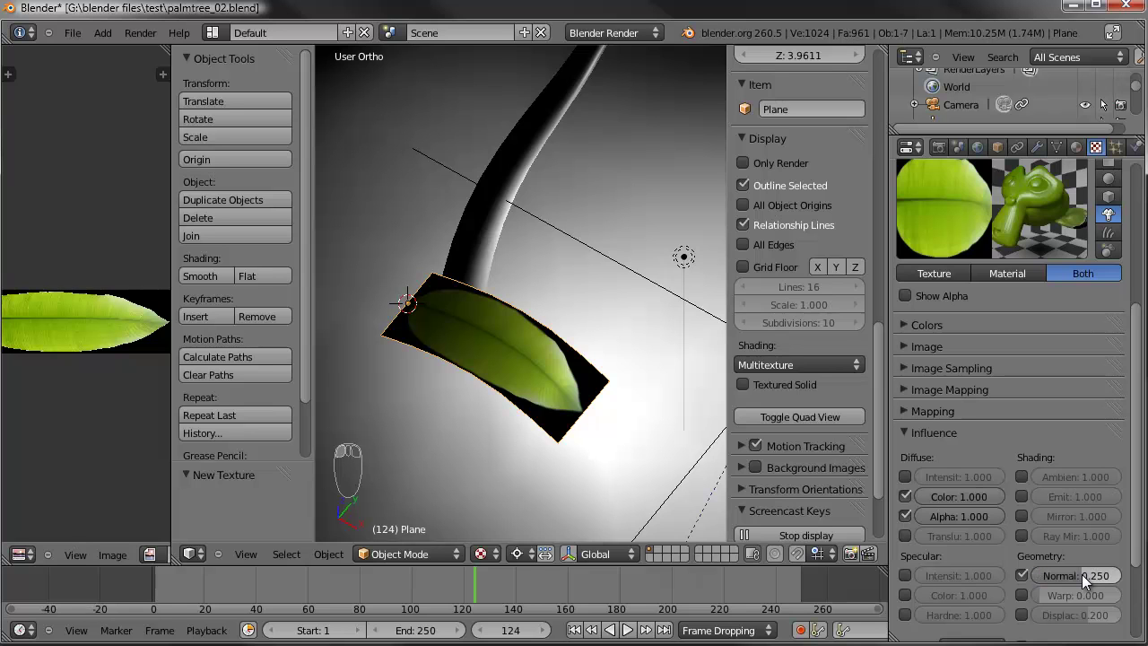
Step: Enable Z Transparency on the palm leaf material and drag its Alpha down to 0.000
left_click(1076, 145)
scroll(1026, 459, "down", 3)
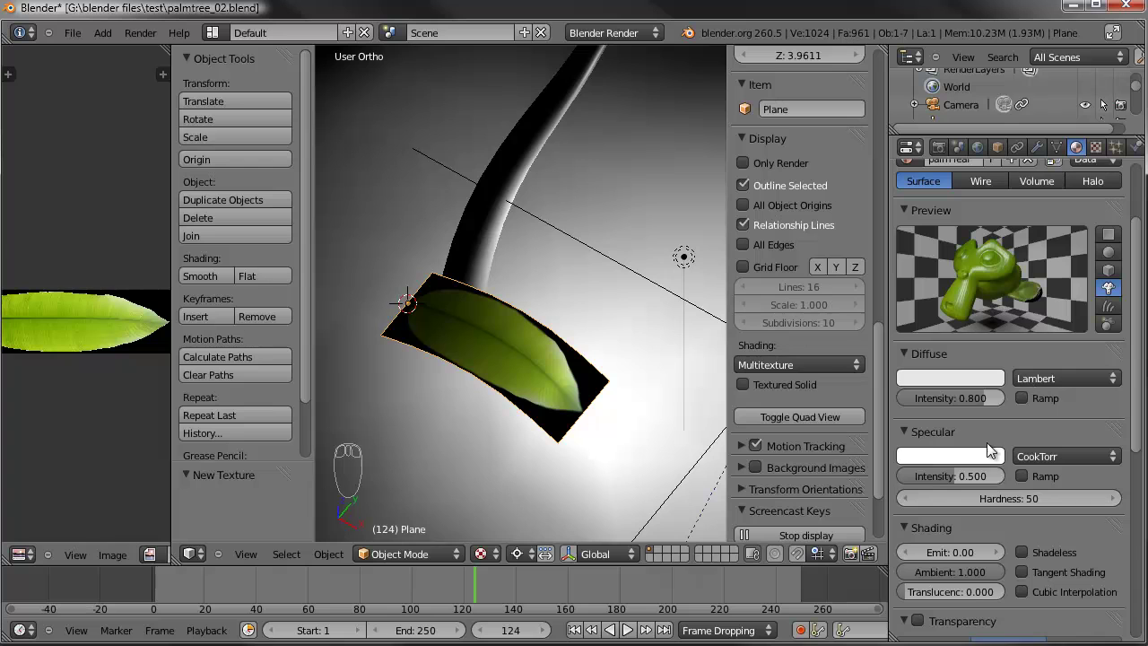
scroll(1028, 309, "down", 2)
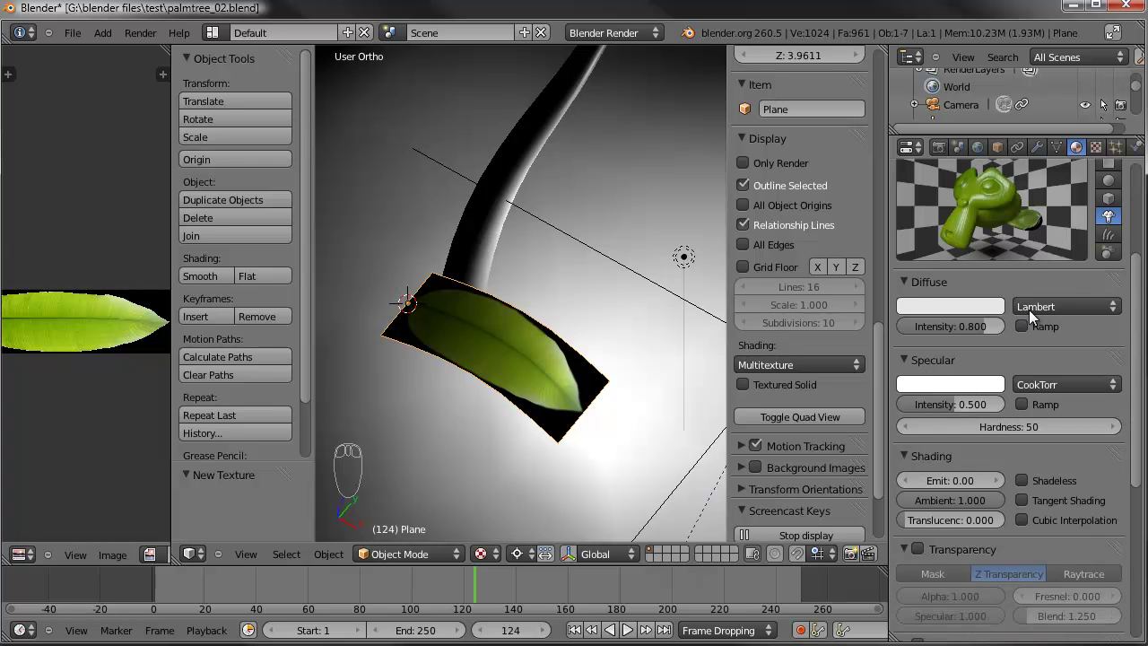
left_click(918, 548)
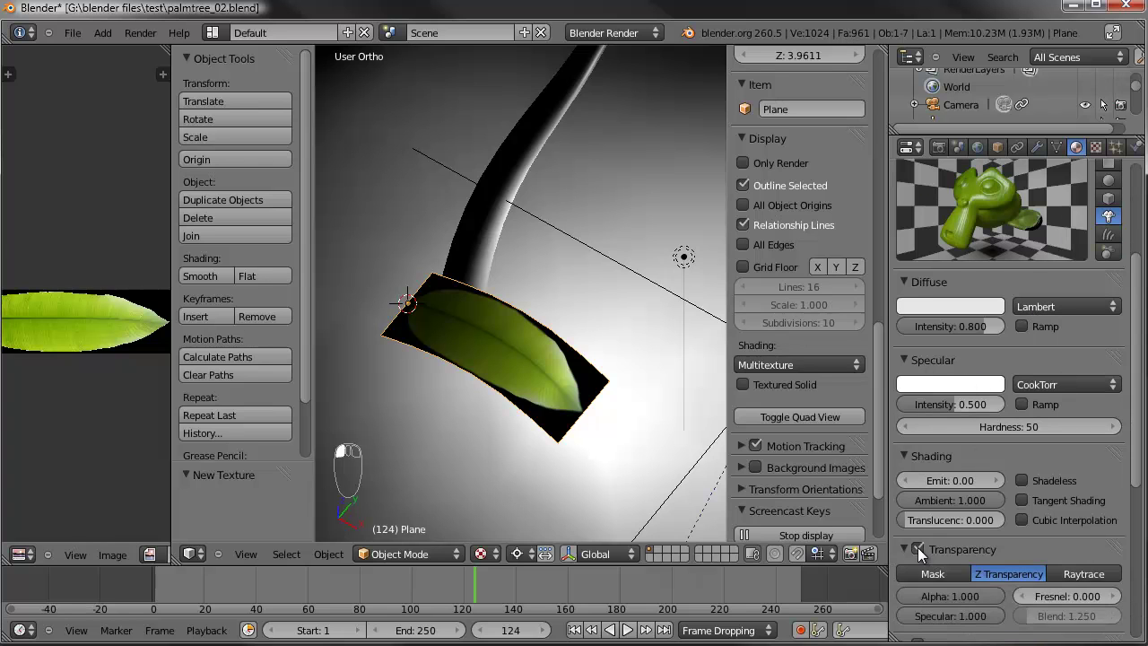
left_click_drag(985, 597, 793, 588)
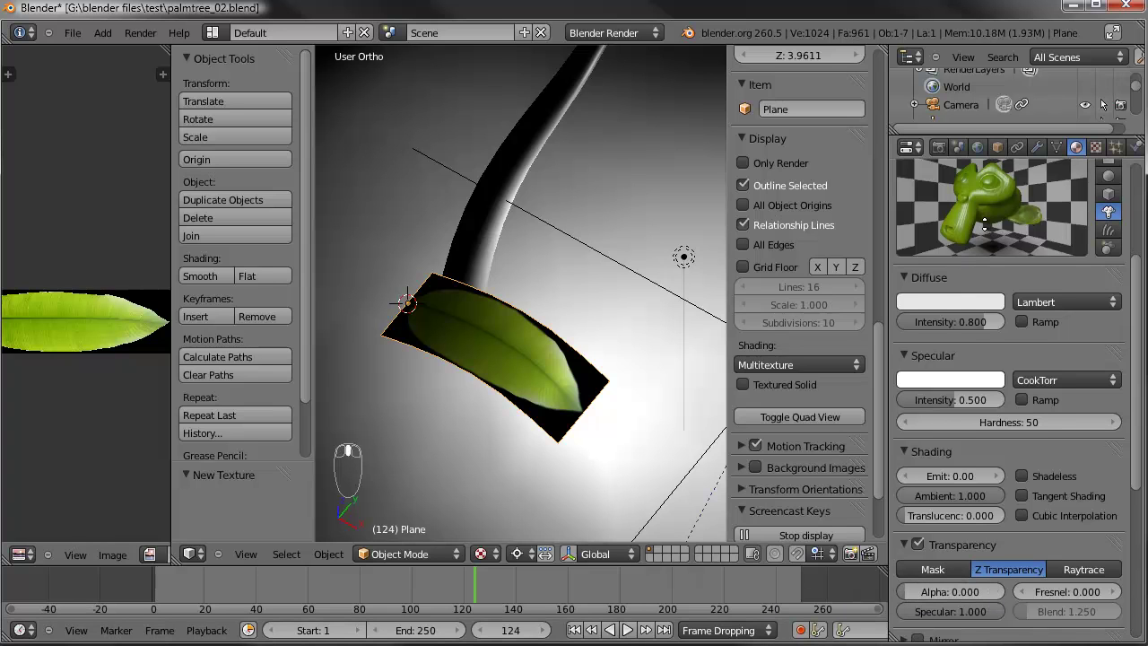
scroll(987, 242, "up", 3)
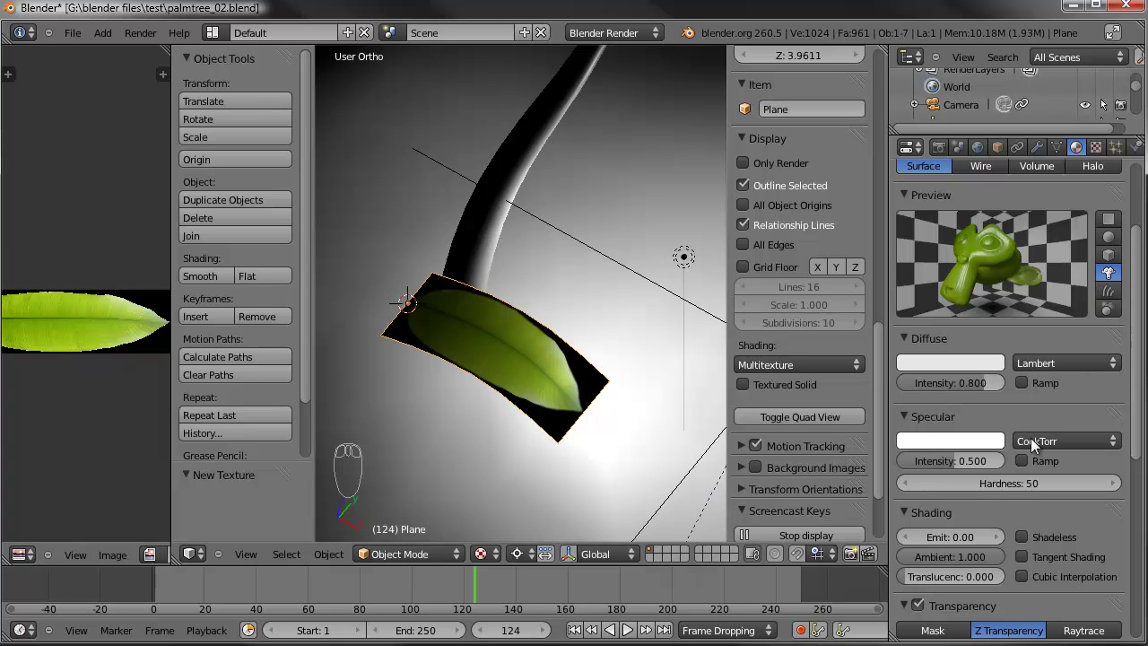
Step: Collapse the material's Shading, Transparency and Options panels and expand Shadow
scroll(1031, 441, "down", 3)
left_click(902, 405)
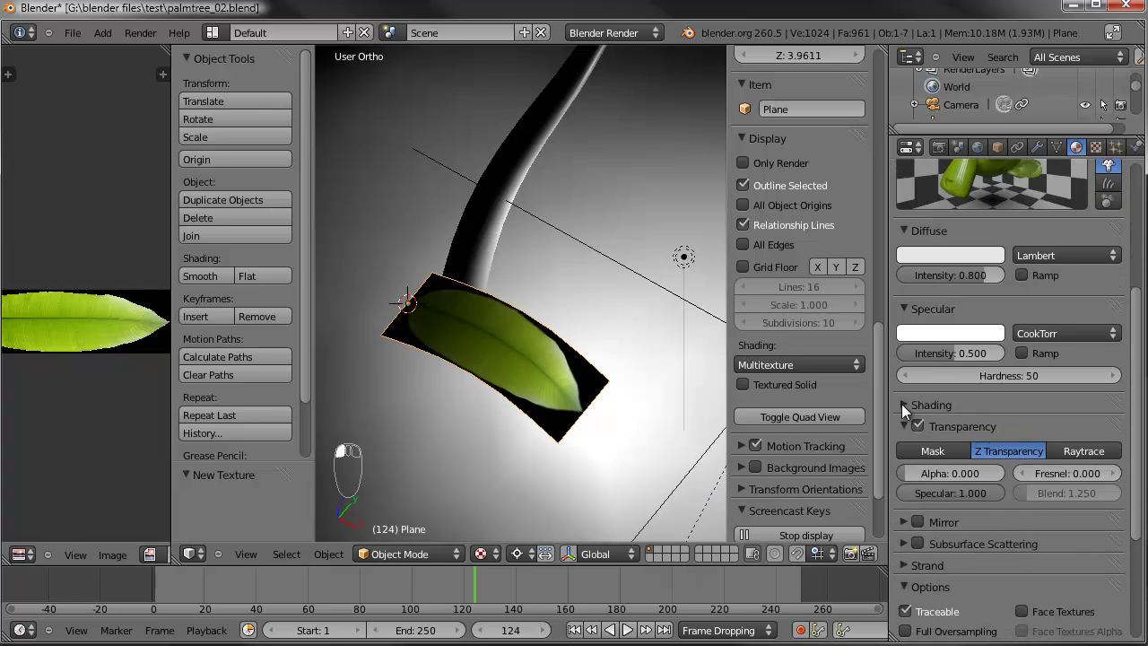
left_click(904, 423)
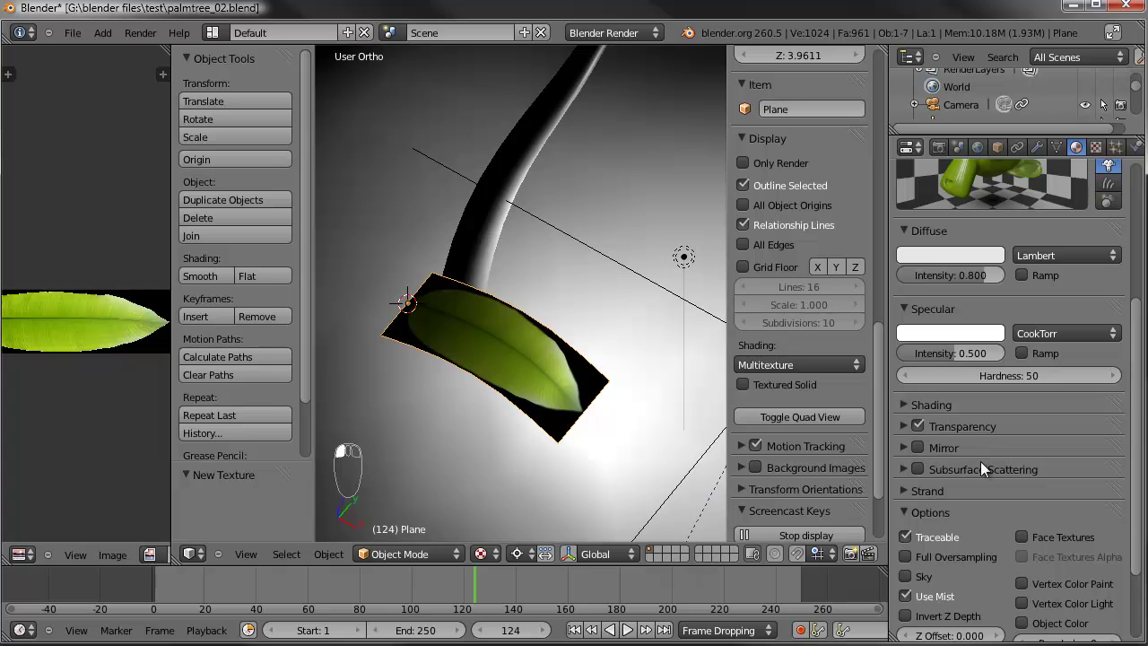
left_click(907, 512)
left_click(902, 534)
scroll(963, 521, "down", 2)
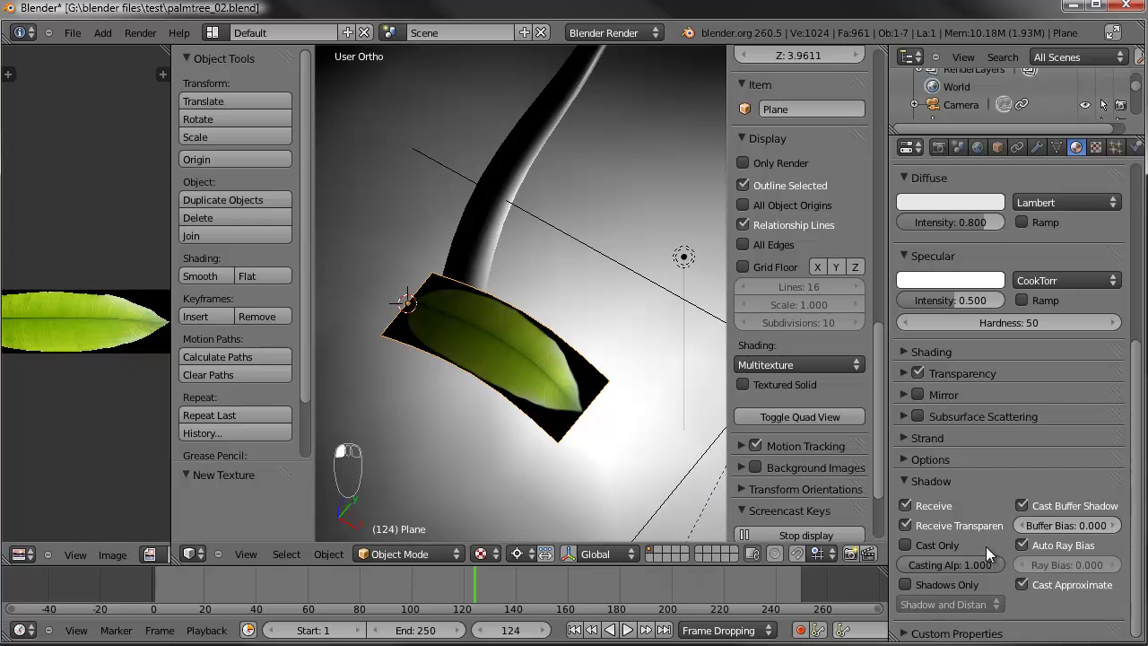
scroll(986, 546, "up", 8)
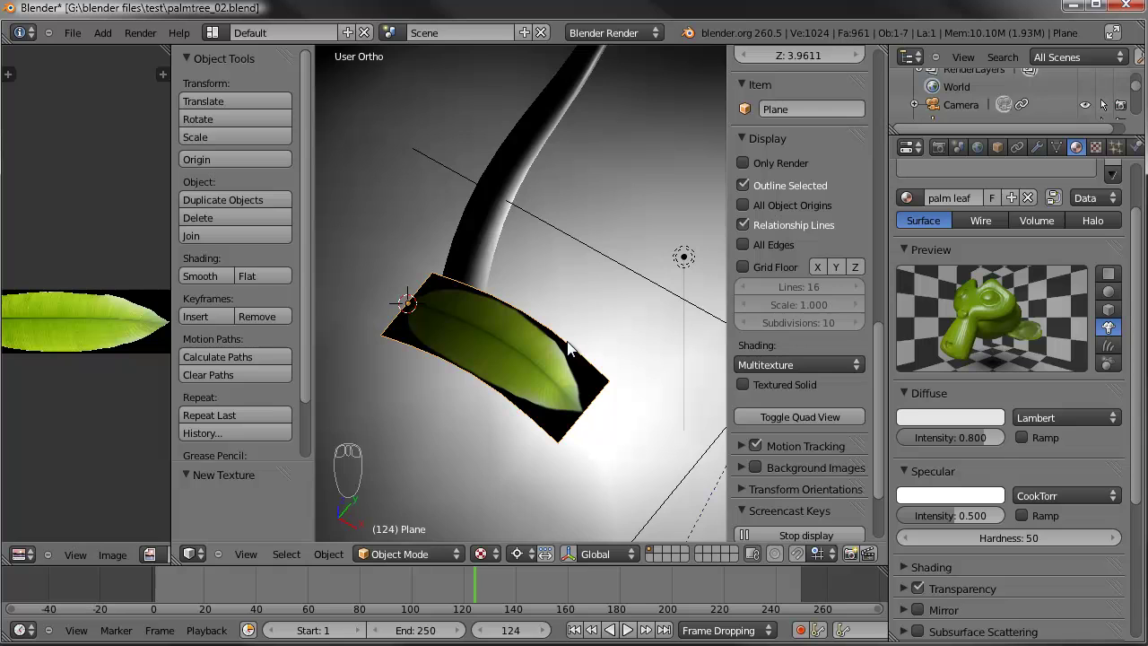
middle_click_drag(571, 349, 574, 392)
Step: Rename the Plane object to palmleaf
left_click(803, 110)
type("palmleaf")
key("Return")
mouse_move(690, 161)
middle_mouse_down()
mouse_move(452, 242)
mouse_move(568, 199)
middle_mouse_up()
Step: Switch the viewport shading to Solid
left_click(482, 553)
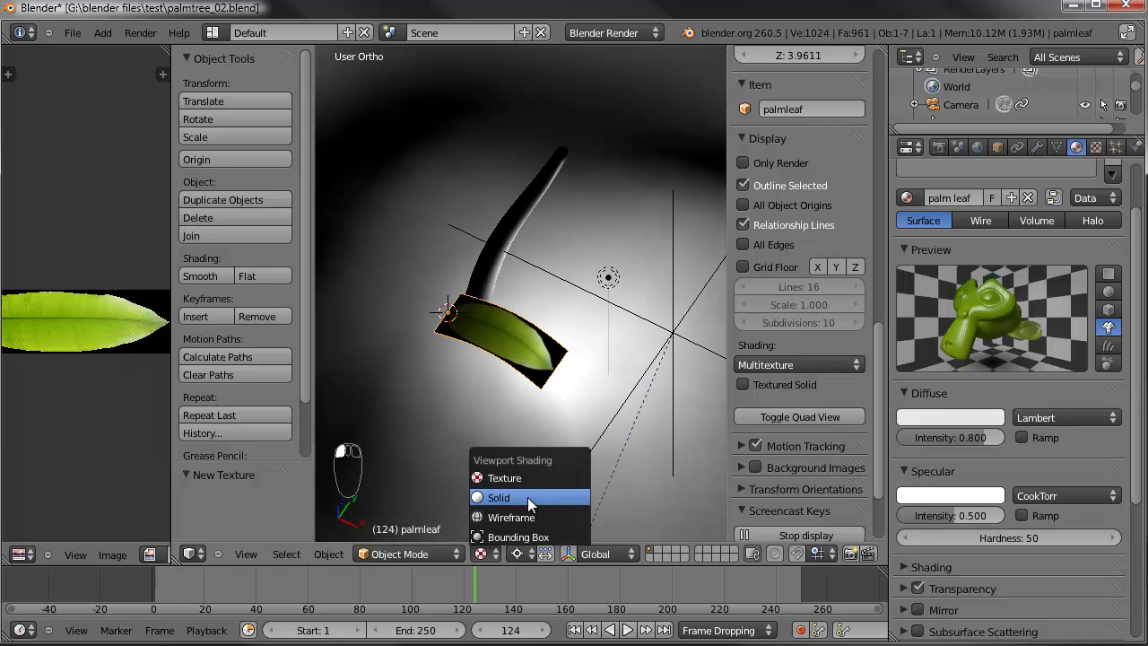
left_click(527, 496)
mouse_move(550, 286)
middle_mouse_down()
mouse_move(504, 363)
mouse_move(511, 340)
middle_mouse_up()
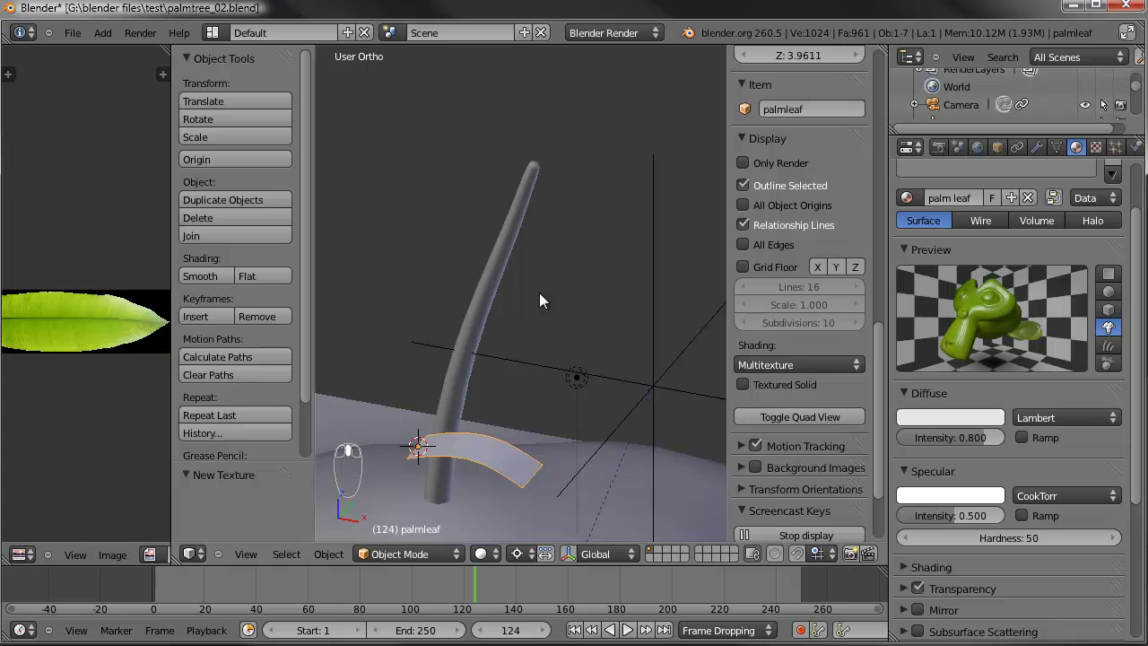
Step: Select the palm tree trunk and view it straight from the front (Numpad 1)
right_click(521, 193)
key("KP_1")
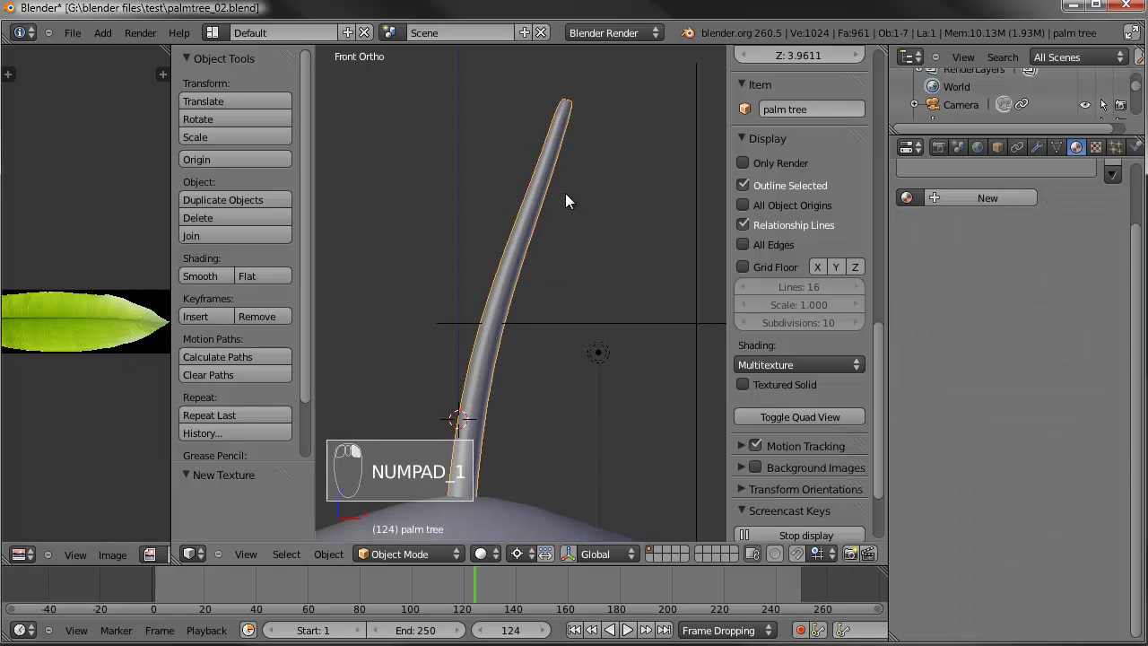
middle_click_drag(556, 204, 526, 221, "shift")
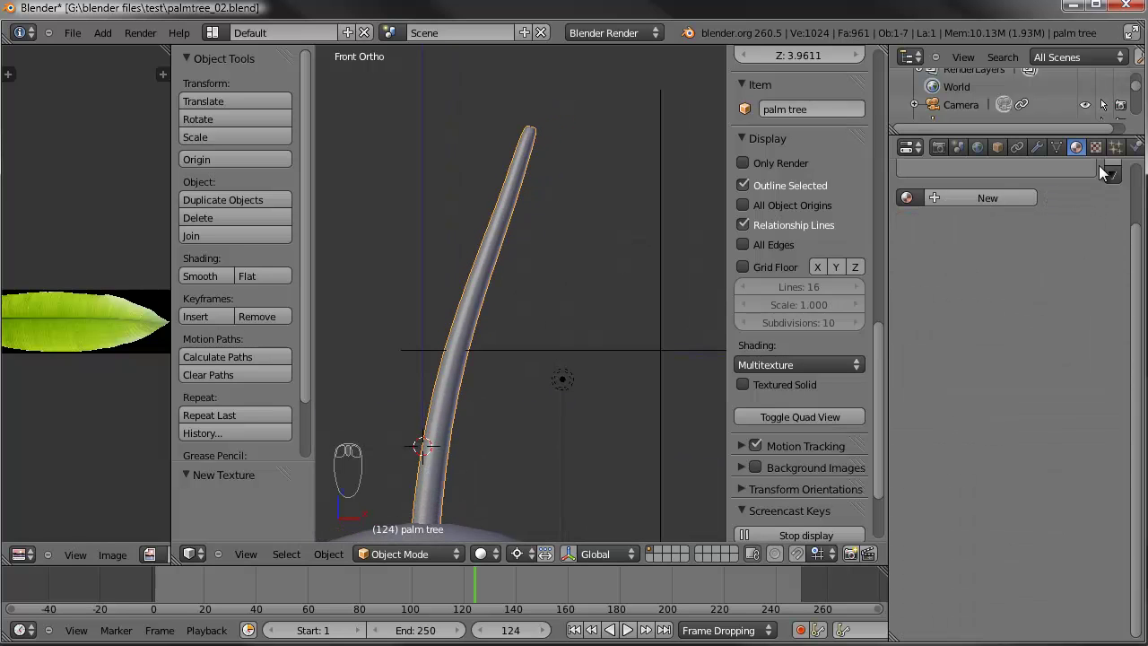
scroll(1097, 150, "down", 1)
scroll(526, 401, "down", 4)
middle_click_drag(526, 401, 523, 325)
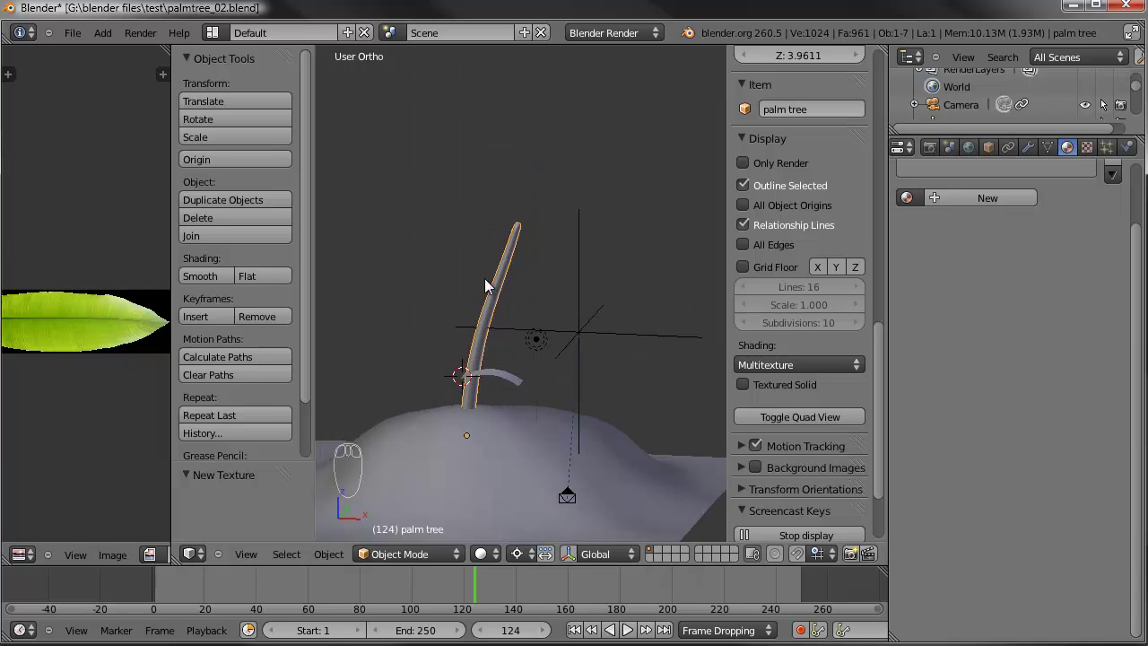
key("KP_1")
key("KP_1")
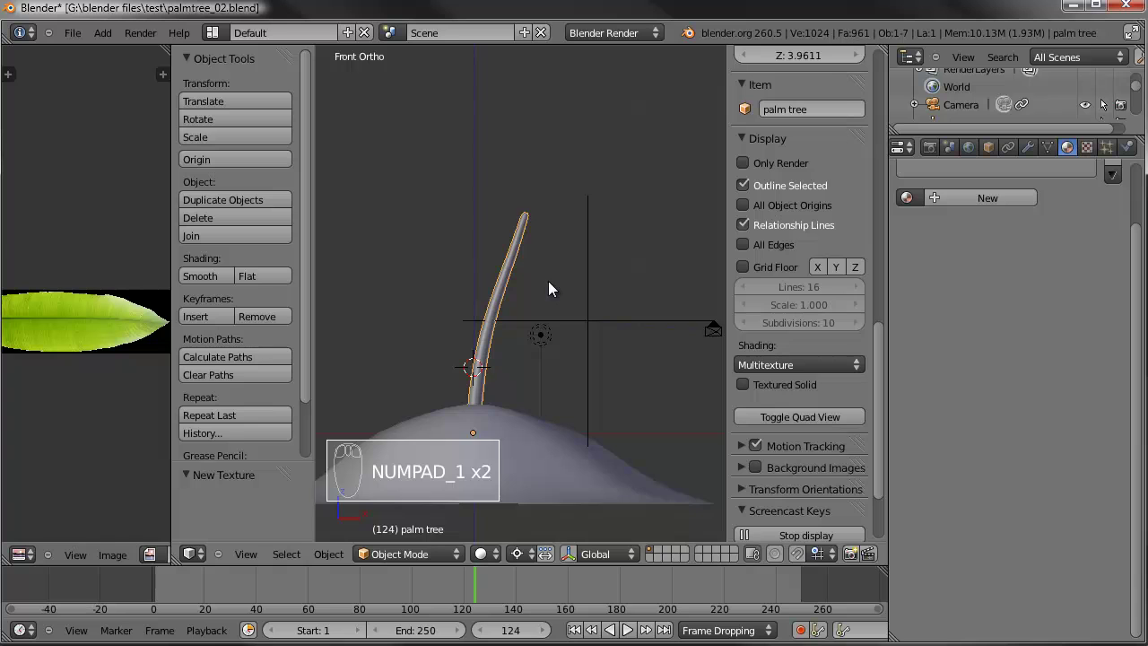
Step: Add a new particle system to the trunk and name it palmleaves
left_click(1110, 151)
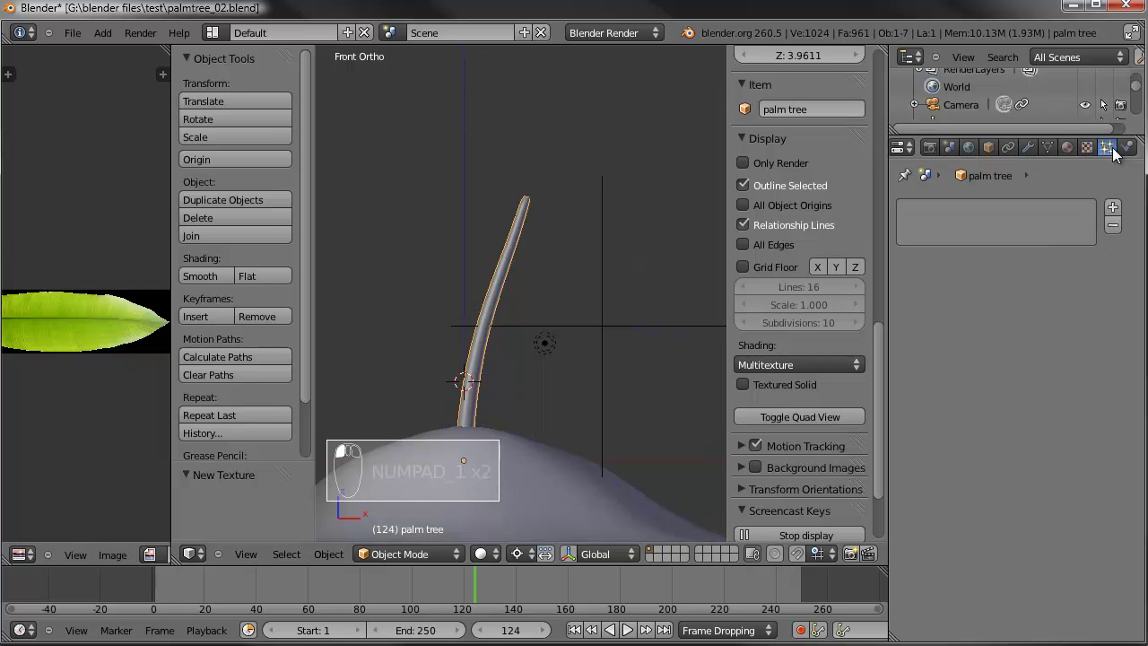
left_click(1112, 210)
left_click(1077, 259)
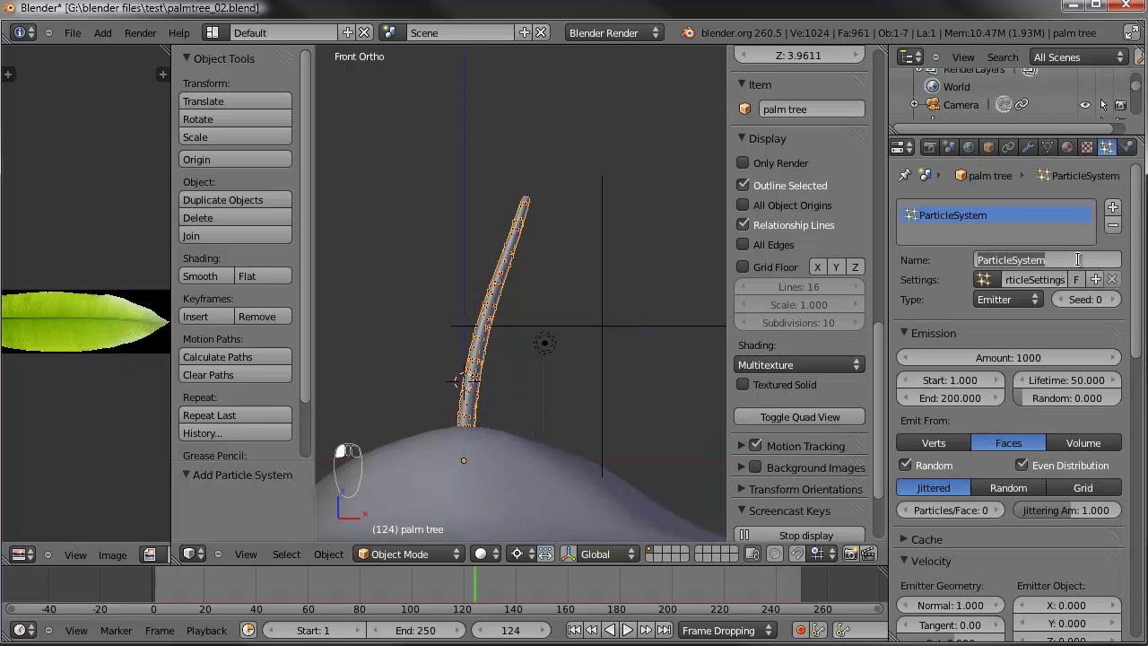
type("palmleaf")
key("Return")
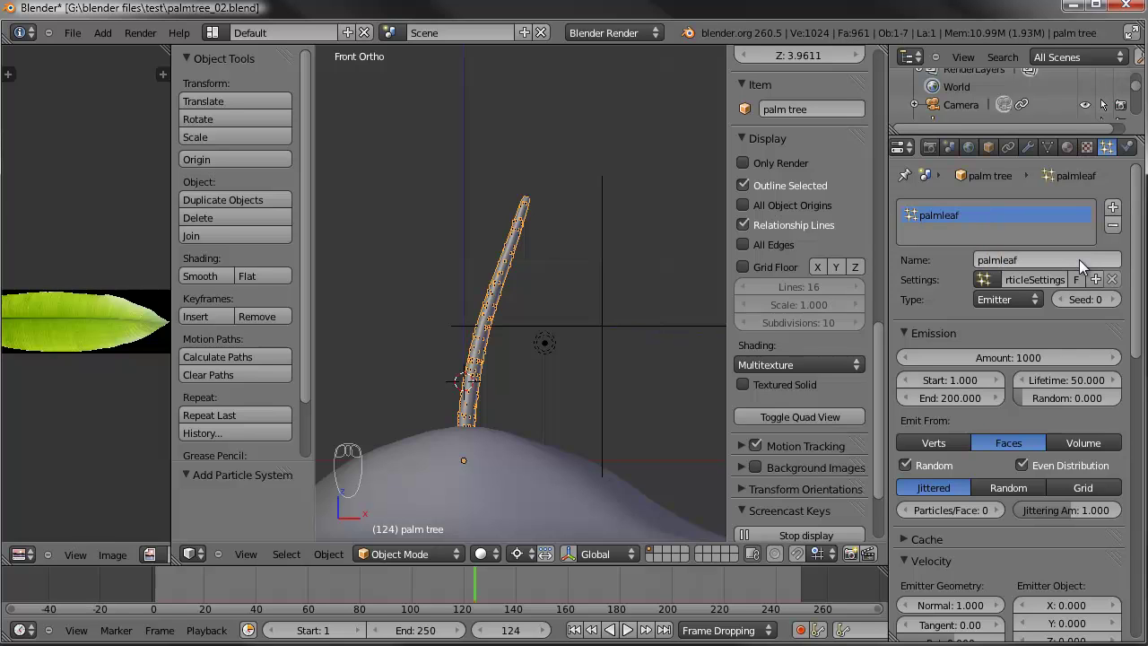
left_click(1079, 259)
left_click(1036, 258)
key("BackSpace")
type("ves")
key("Return")
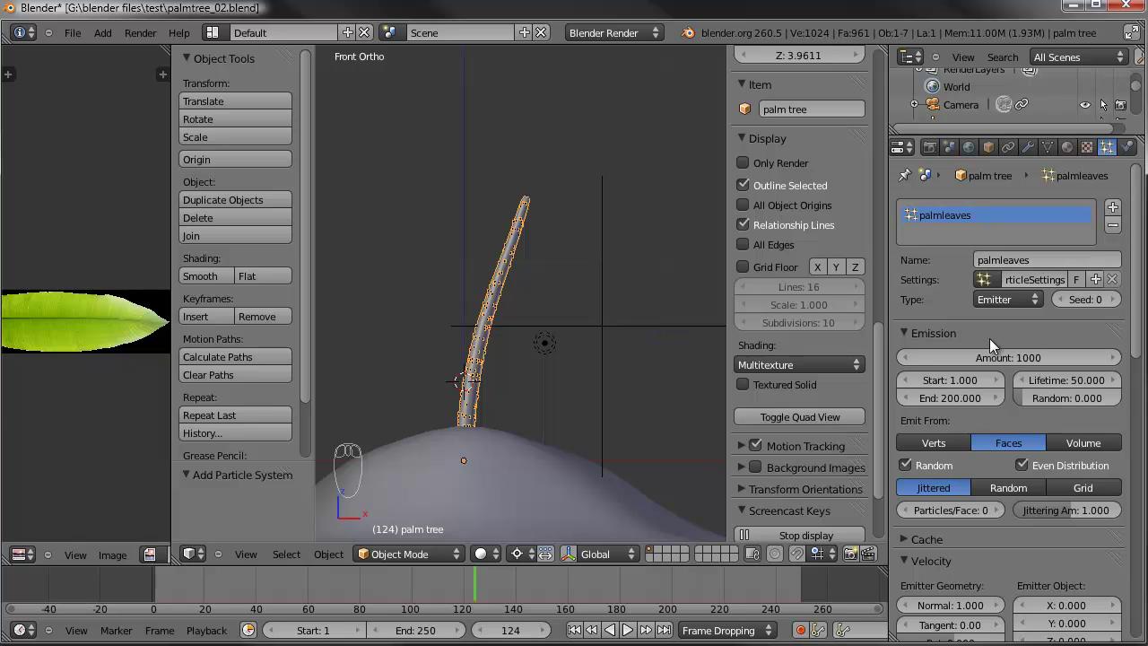
Step: Set the particle type to Hair, enable Advanced, and set the amount to 20
left_click(1016, 300)
left_click(1002, 260)
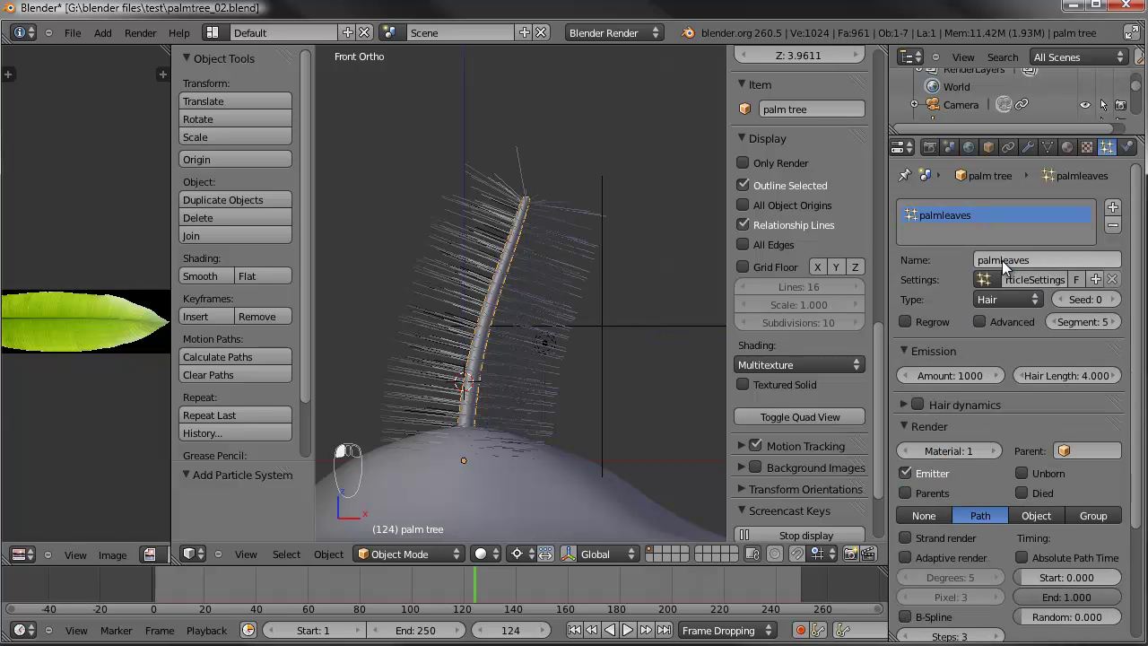
left_click(979, 320)
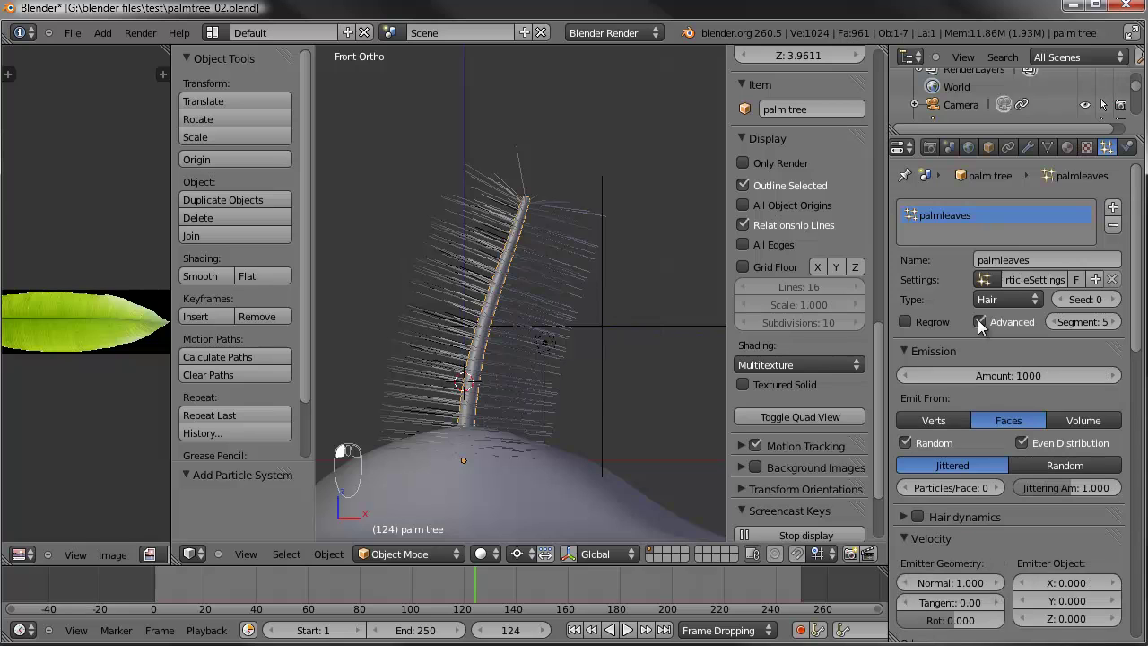
left_click(1011, 376)
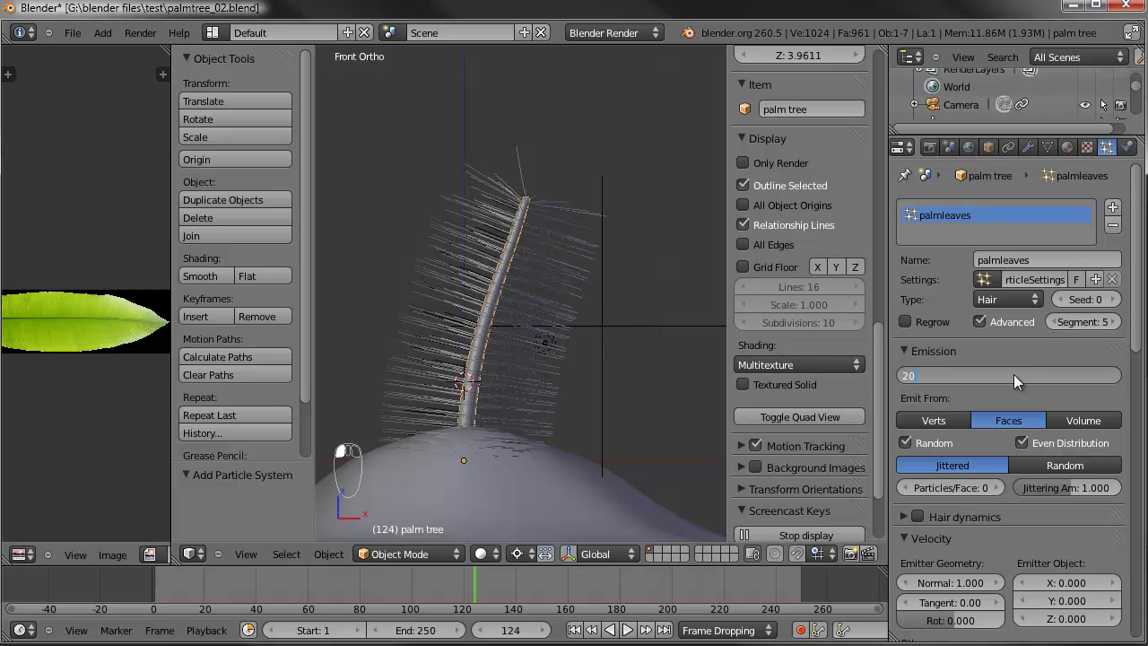
type("20")
key("Return")
Step: Use the leaves vertex group for particle density so strands grow only at the trunk top
scroll(981, 391, "down", 15)
scroll(982, 396, "down", 3)
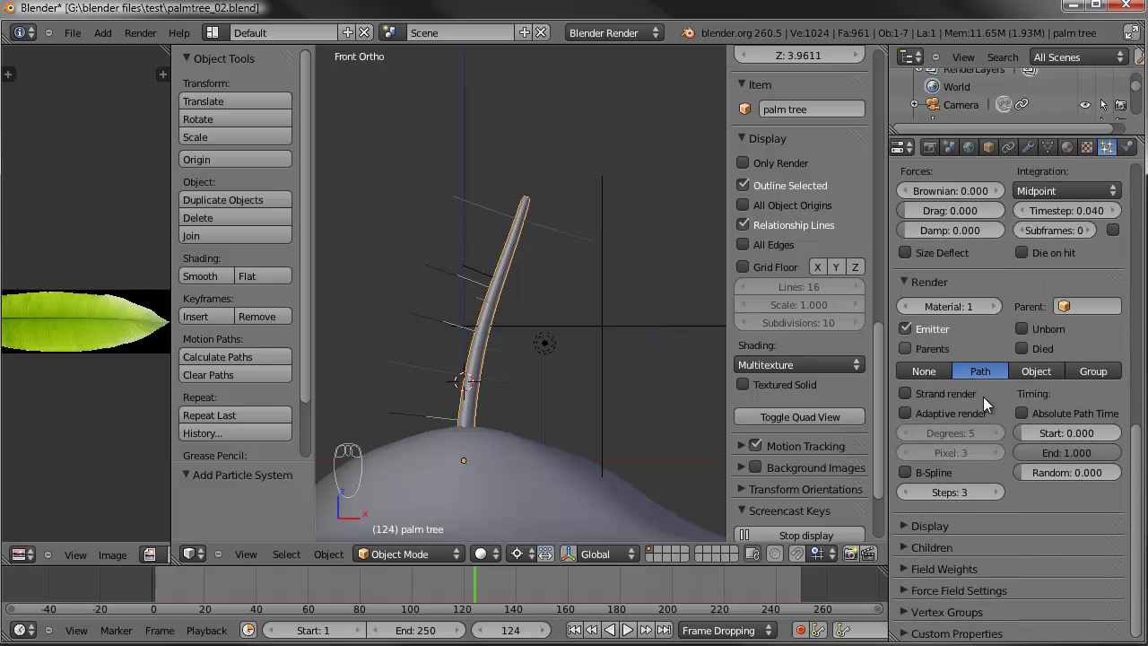
scroll(998, 546, "down", 5)
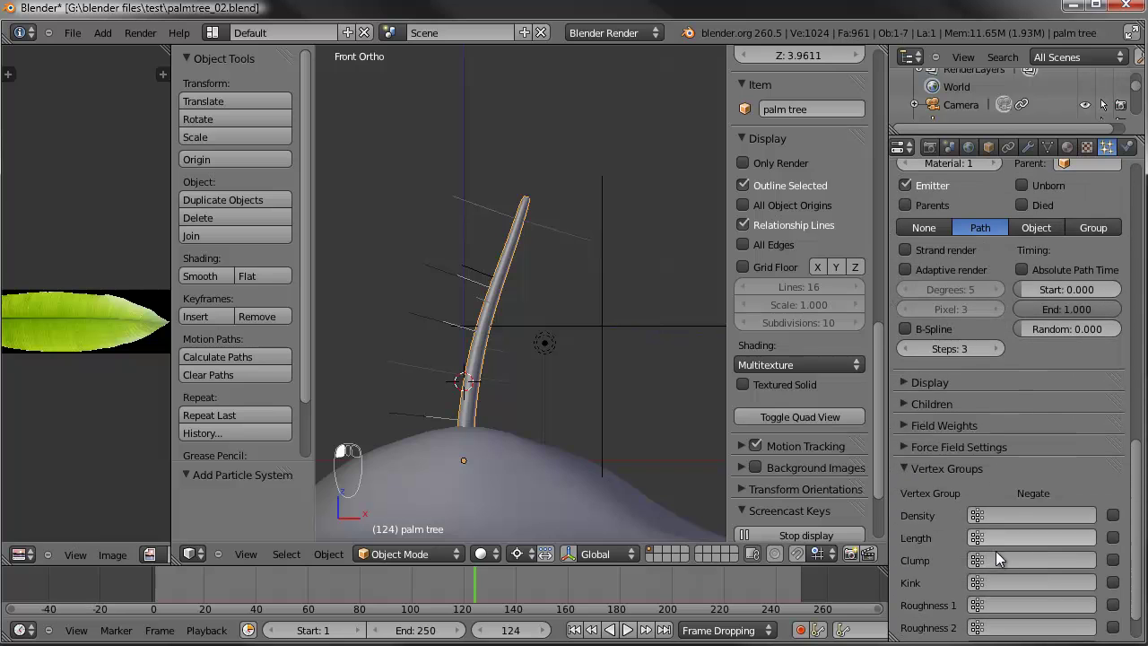
left_click(1016, 515)
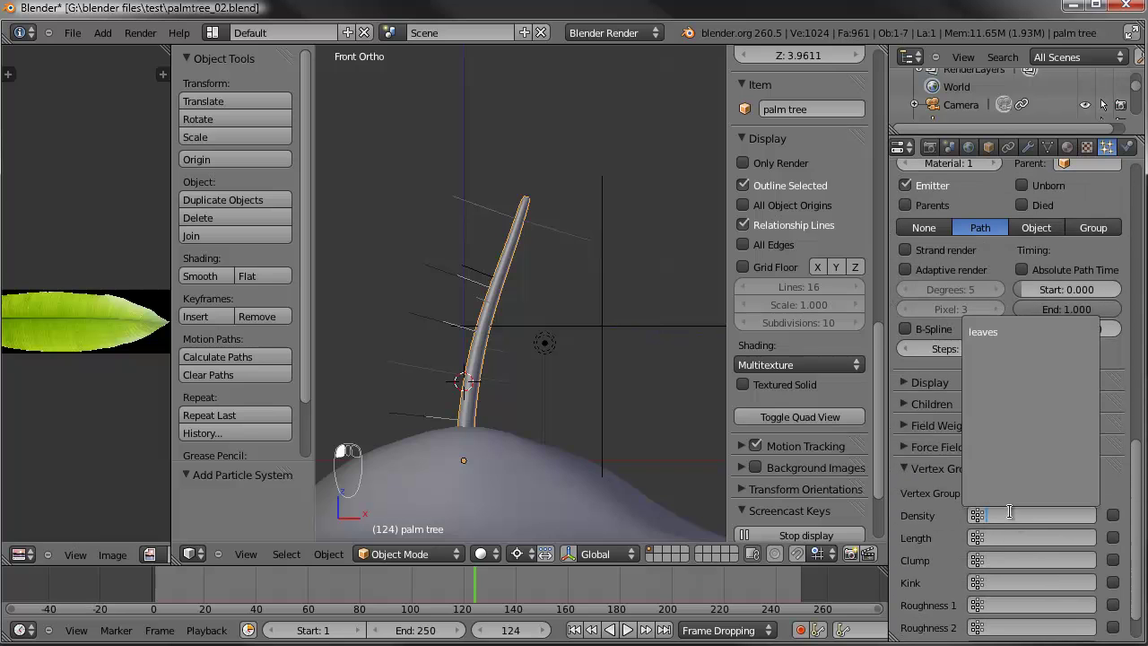
left_click(986, 332)
middle_click_drag(563, 301, 479, 291)
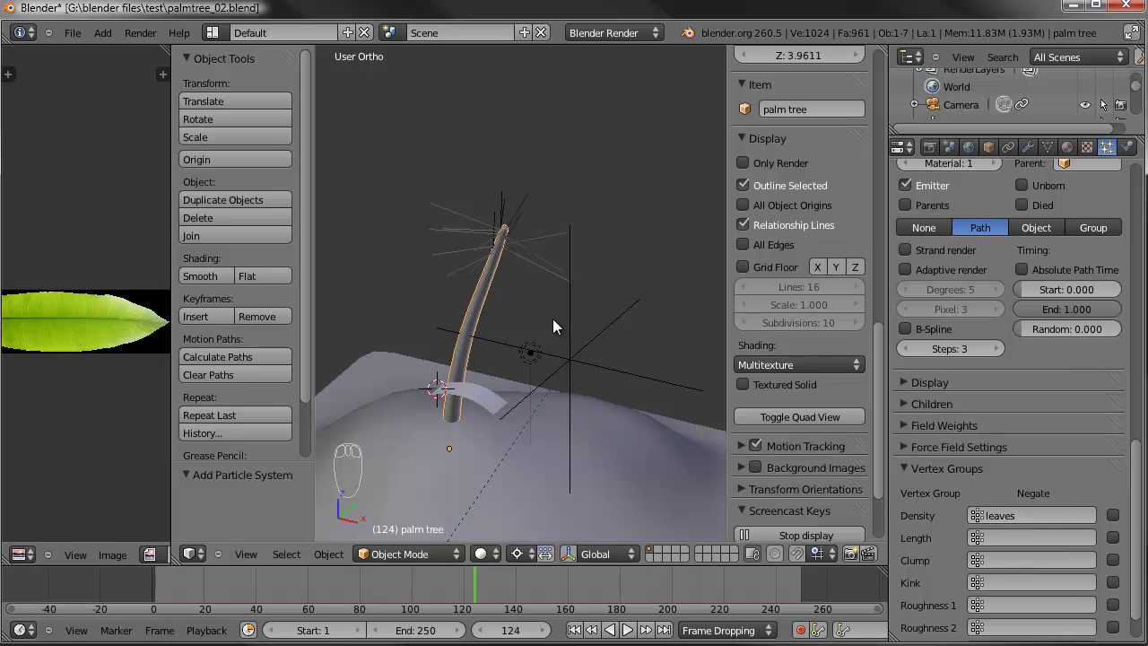
middle_click_drag(549, 321, 566, 263)
scroll(537, 267, "up", 3)
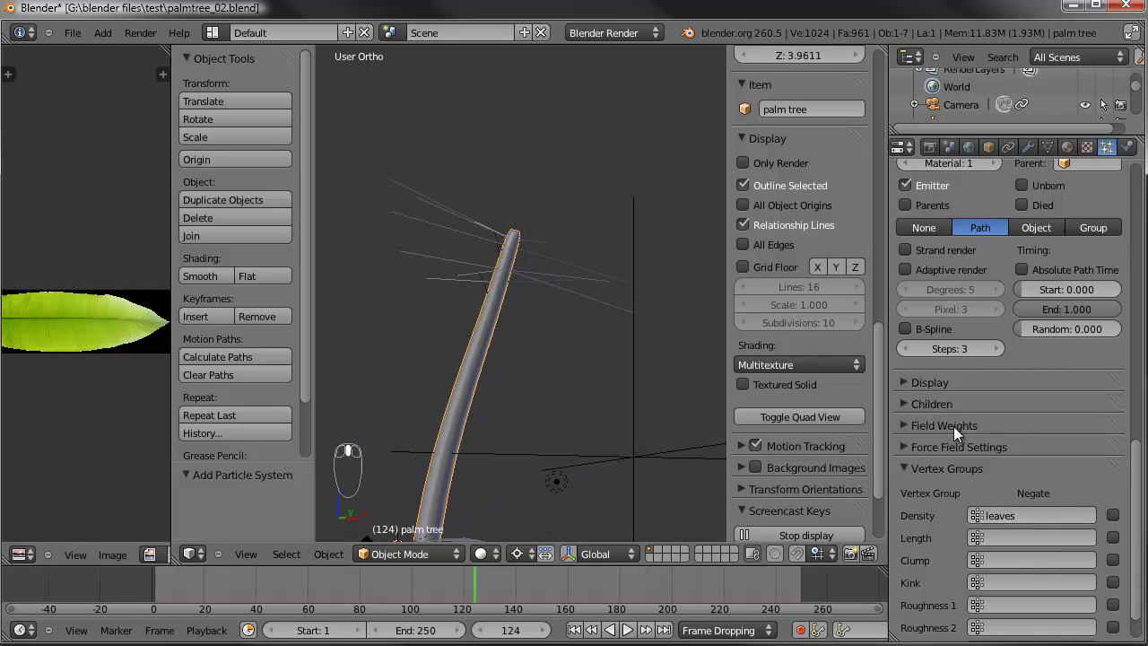
scroll(977, 415, "up", 5)
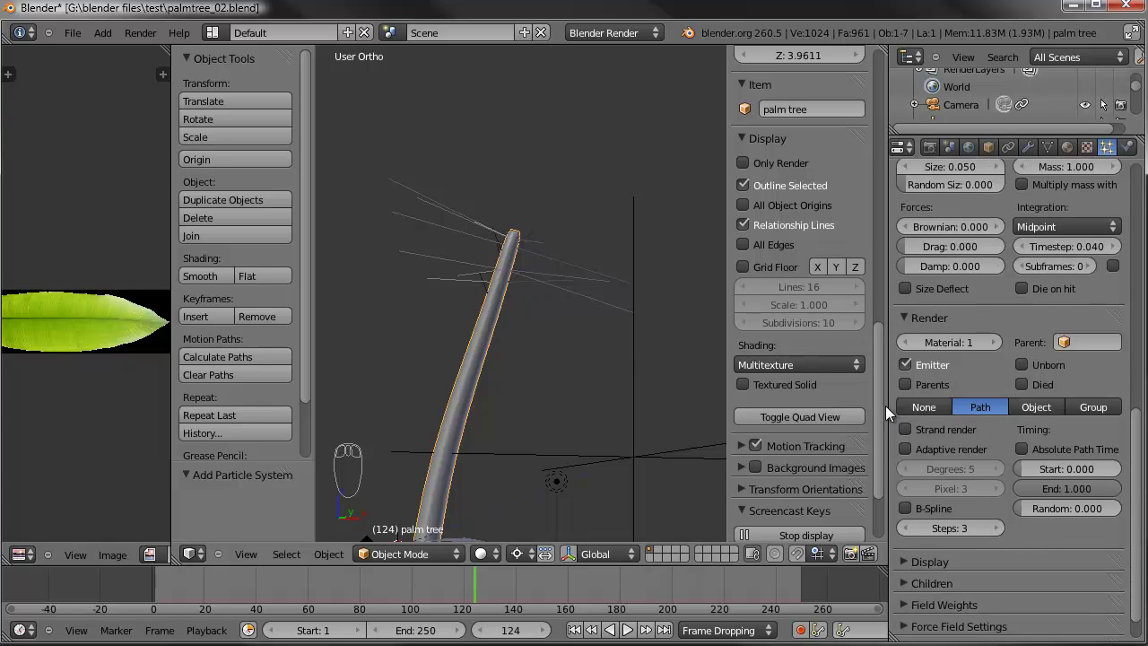
Step: Render each hair particle as a copy of the palmleaf object
left_click(1033, 402)
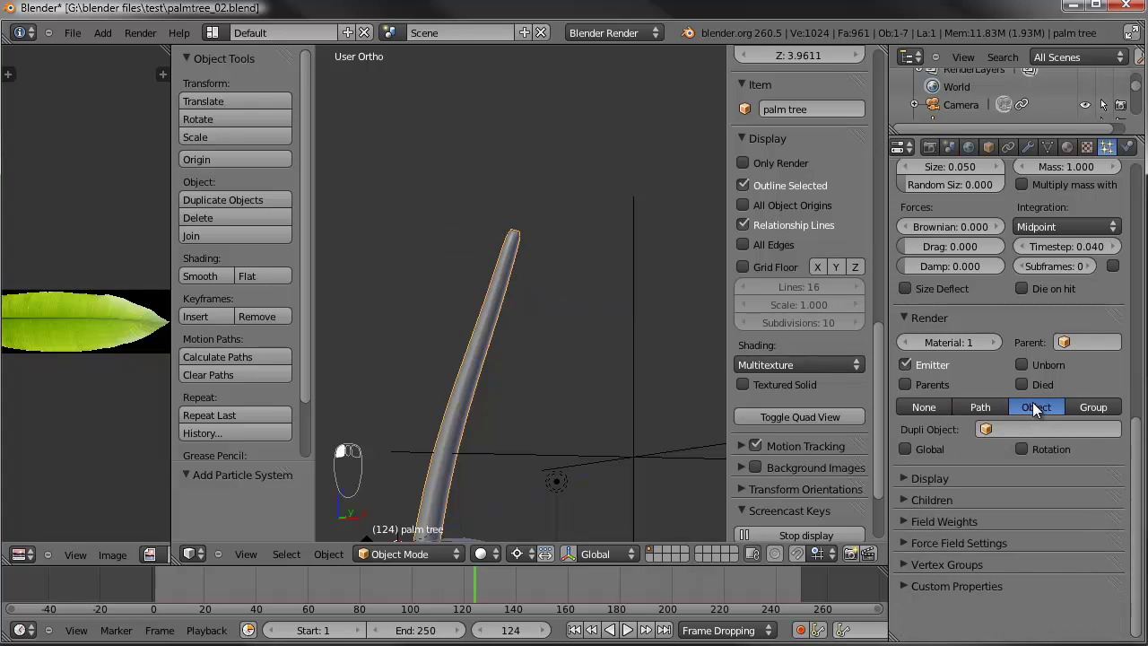
left_click(1021, 427)
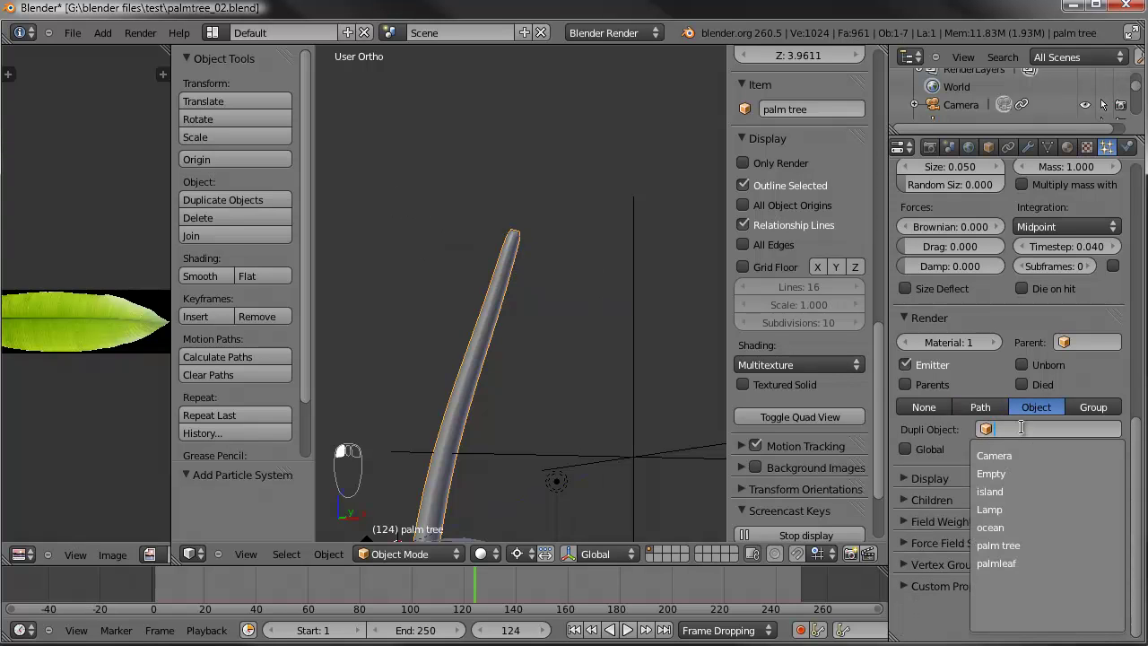
left_click(1008, 563)
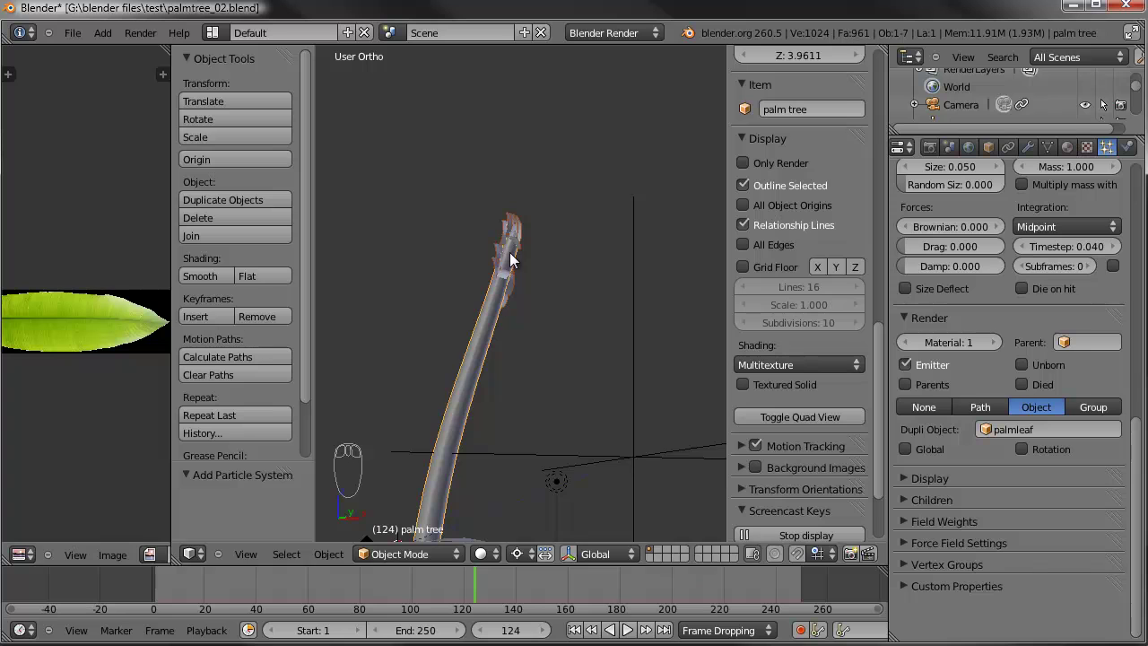
middle_click_drag(512, 249, 453, 269)
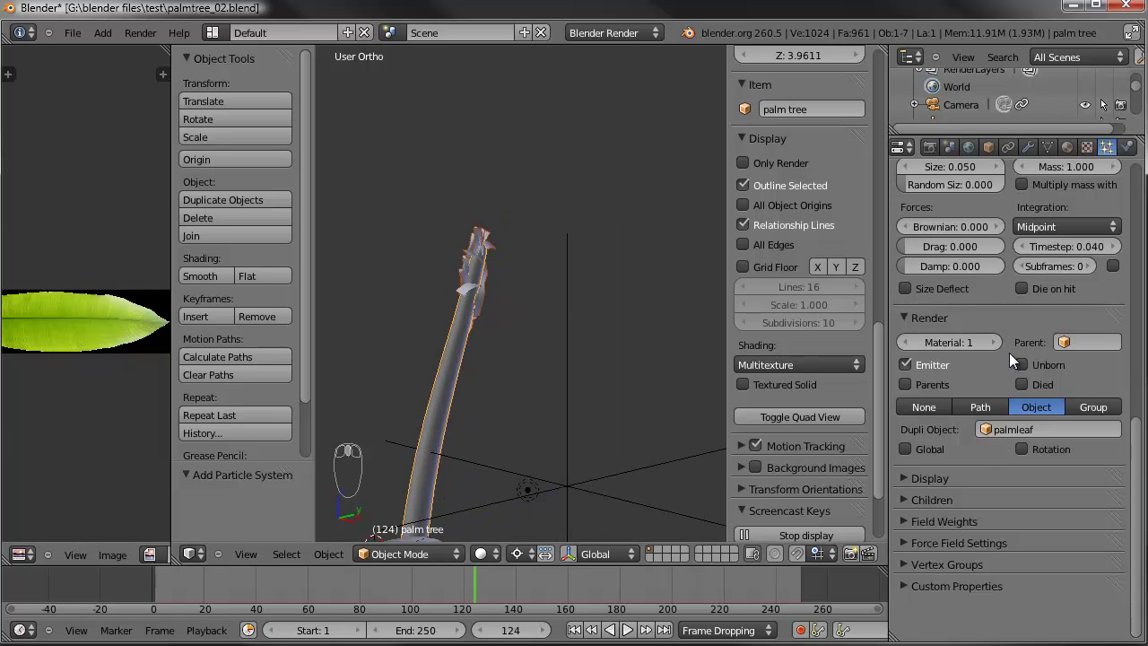
left_click(903, 478)
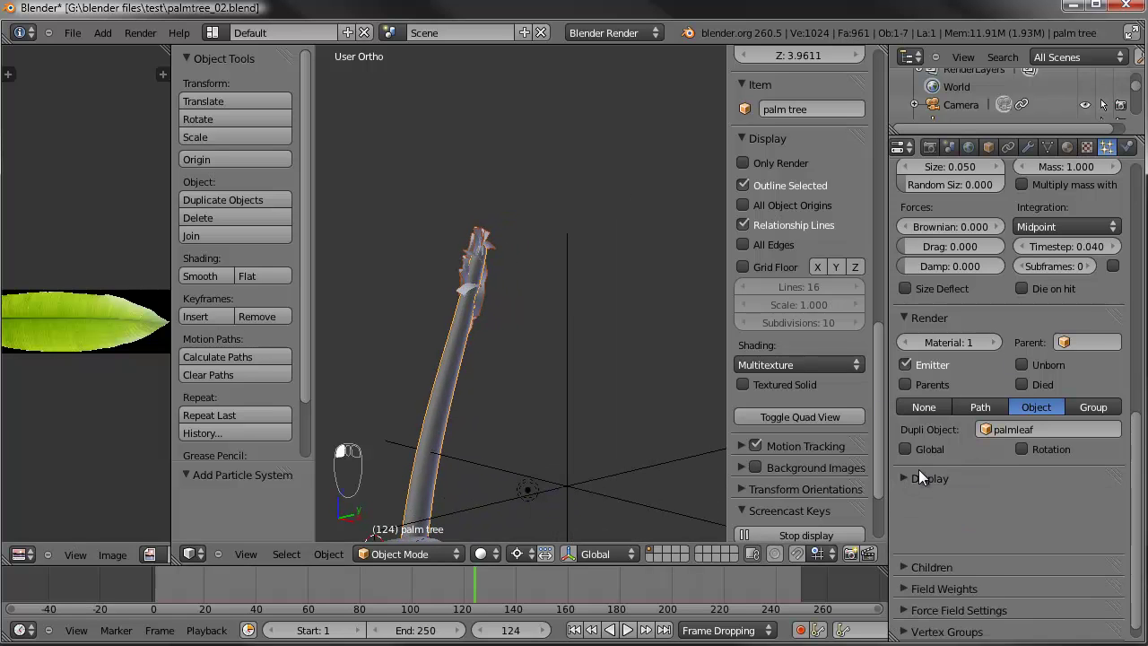
scroll(959, 350, "up", 5)
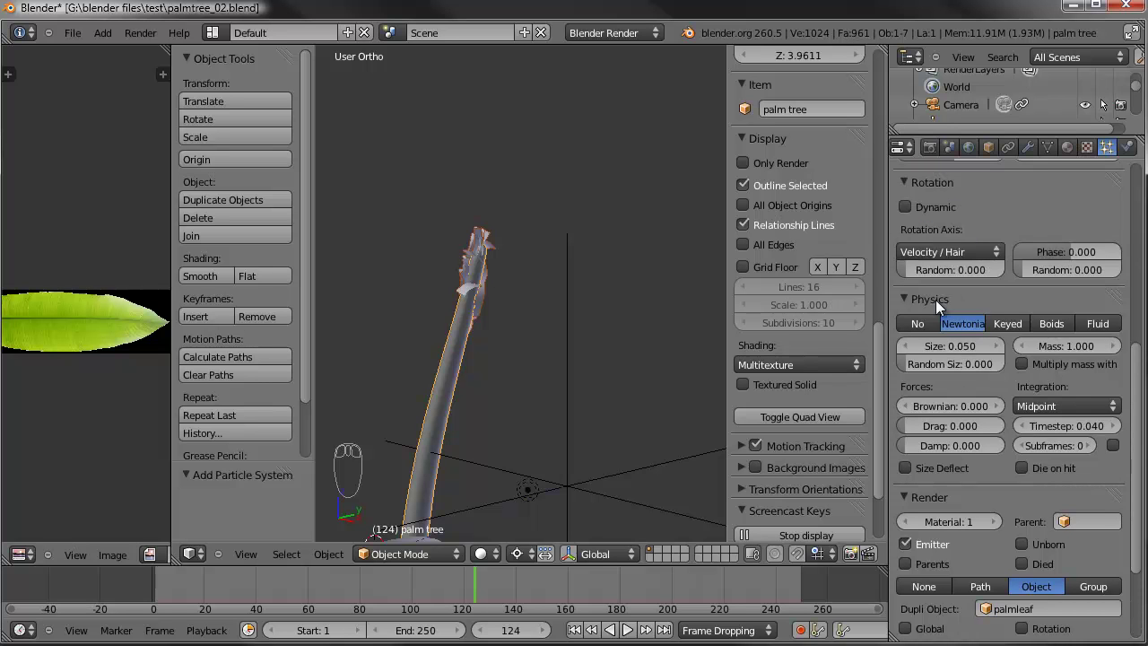
Step: Adjust the leaf particle size from 1 to 0.5, finally settling on 0.25
left_click(956, 349)
type("1")
key("Return")
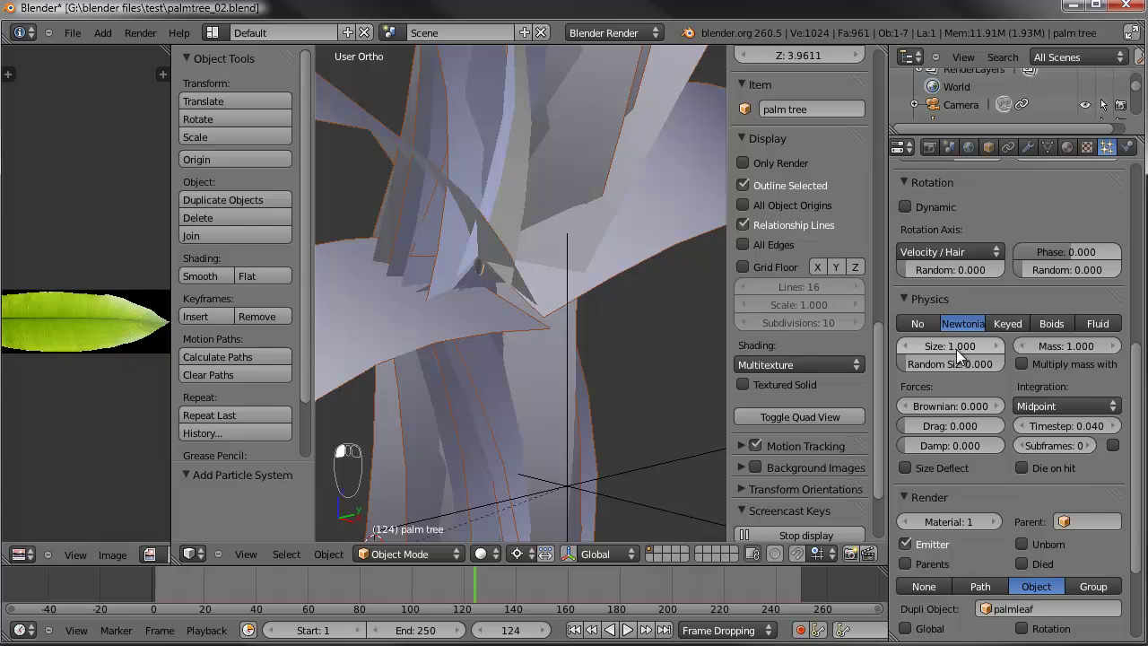
scroll(956, 349, "down", 2)
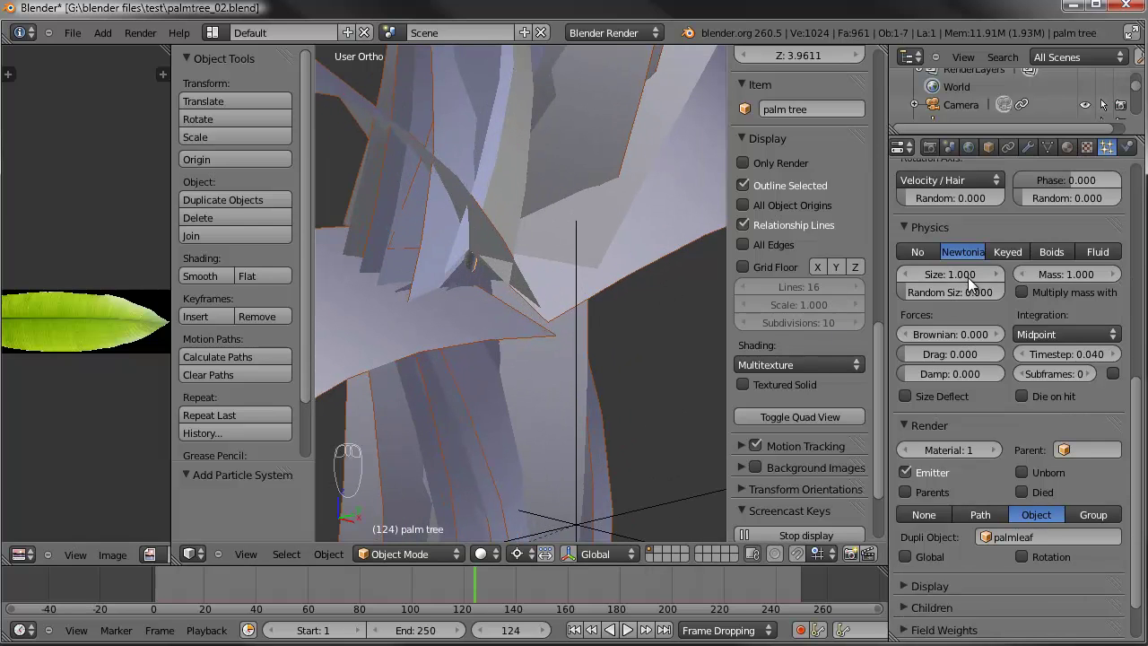
left_click(966, 278)
type("0.5")
key("Return")
left_click_drag(968, 279, 934, 270)
middle_click_drag(592, 260, 663, 273)
left_click(958, 274)
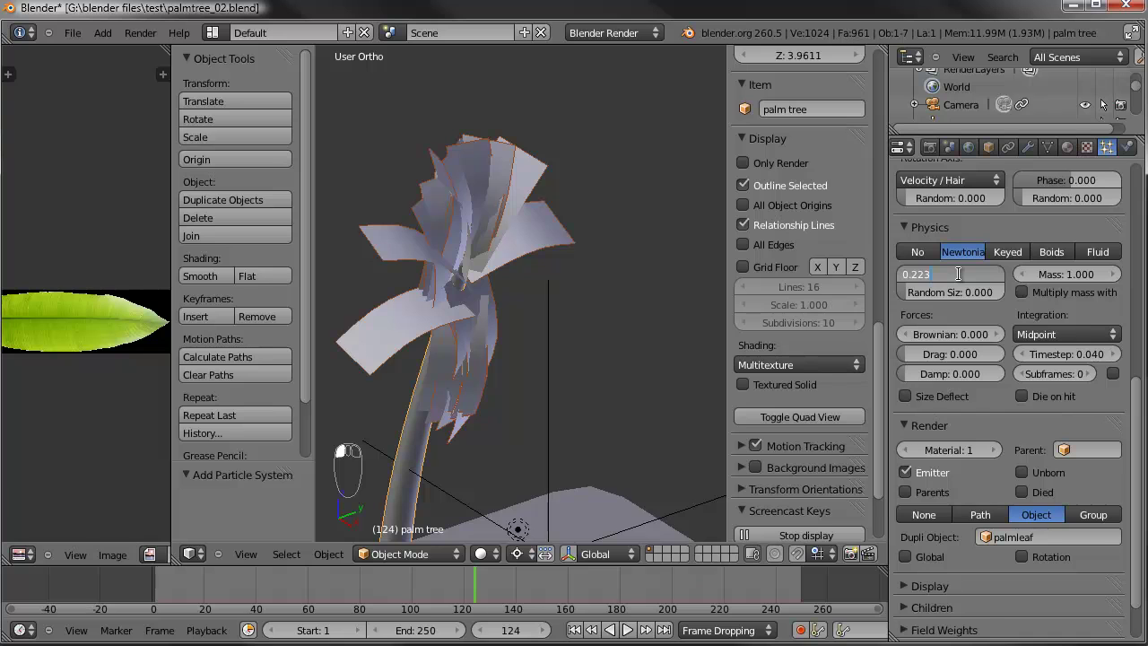
type("0.25")
key("Return")
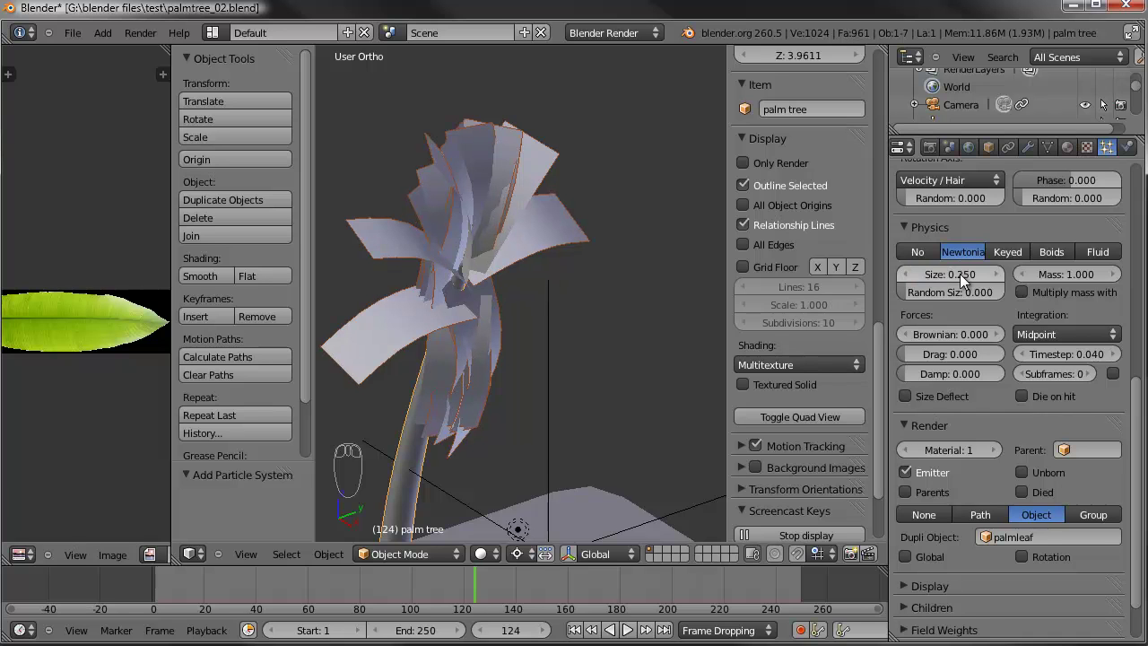
left_click(905, 227)
Step: Tune leaf velocity with slight randomness, a rotation tilt and emitter X/Y/Z shifts
scroll(1001, 462, "up", 7)
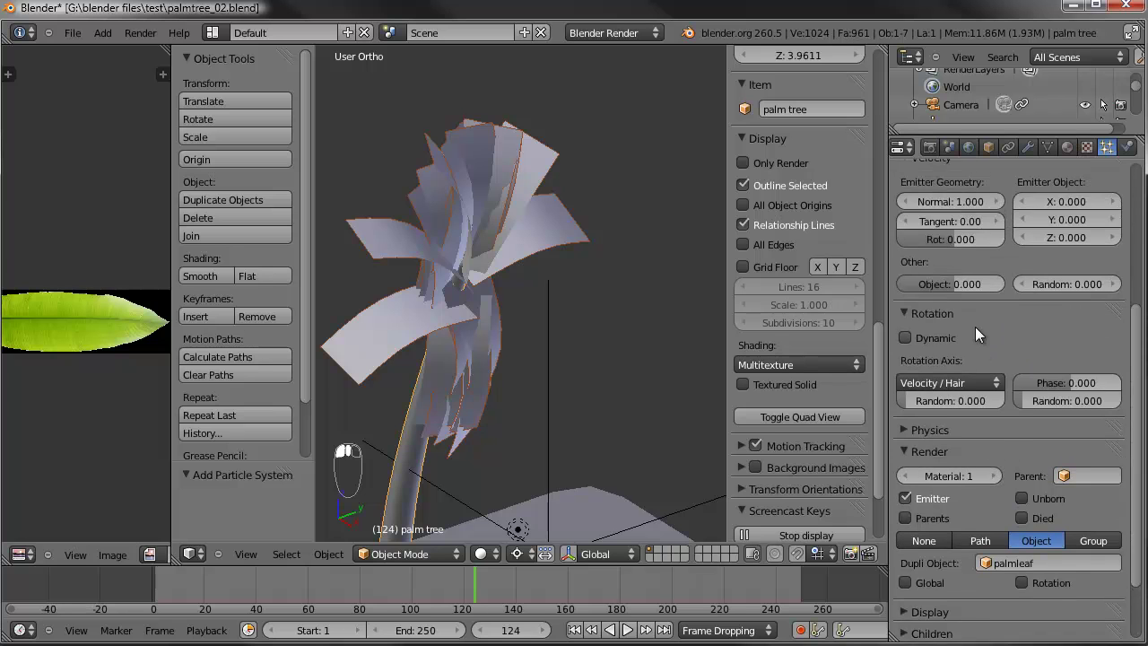
left_click_drag(1071, 397, 1107, 385)
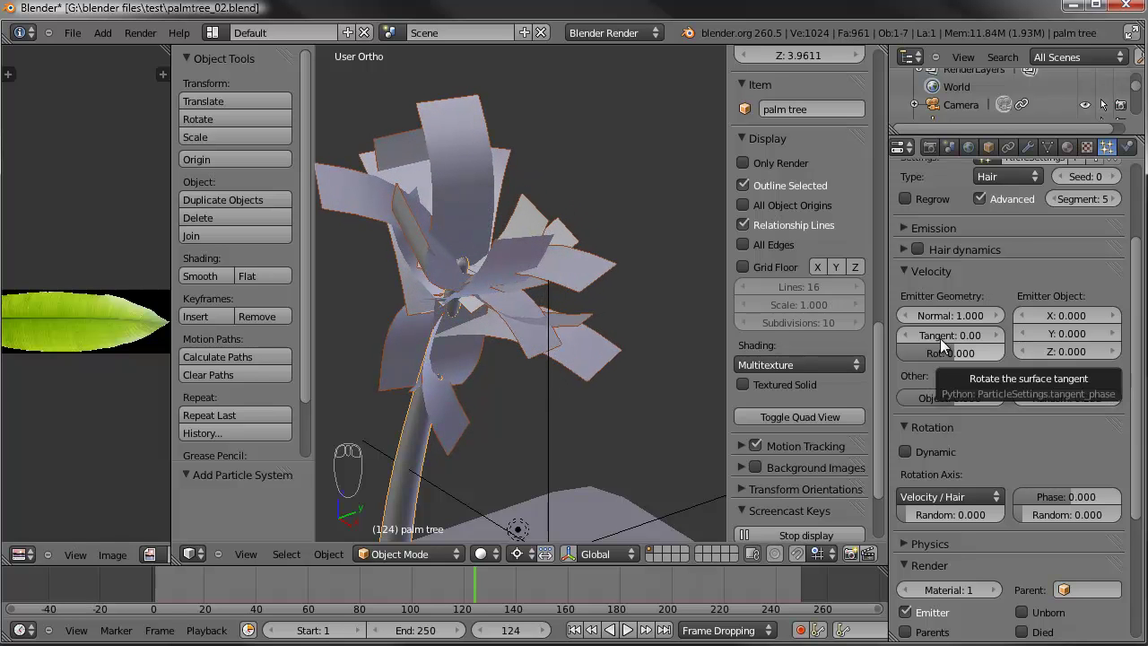
middle_click_drag(582, 358, 627, 330)
left_click_drag(940, 356, 931, 352)
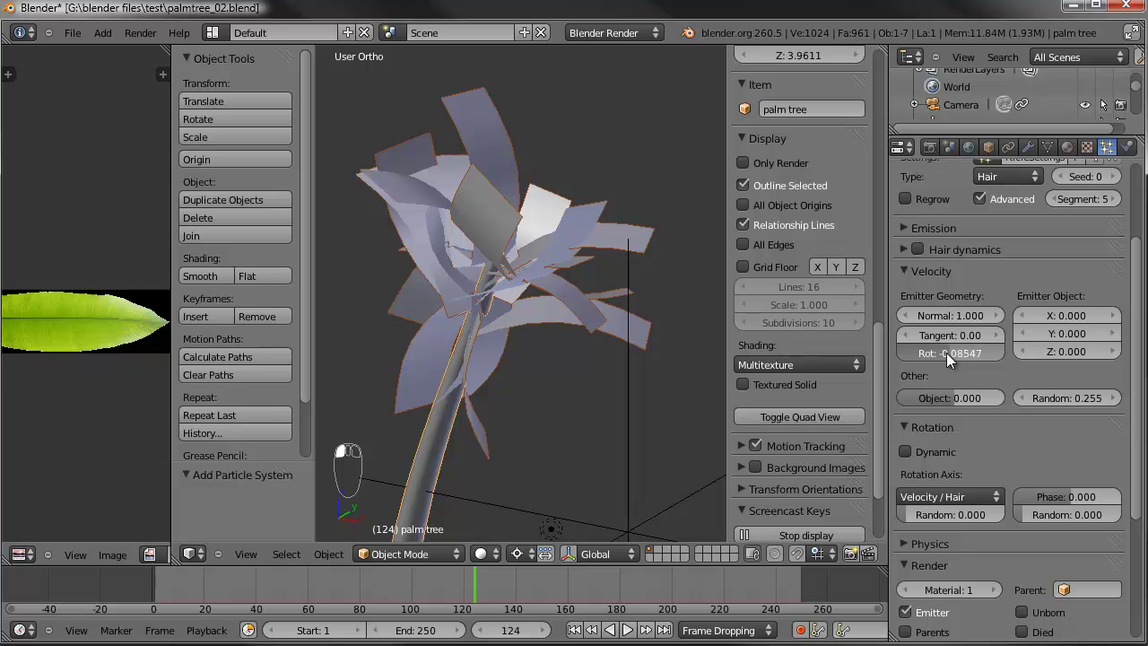
left_click_drag(1070, 337, 1022, 346)
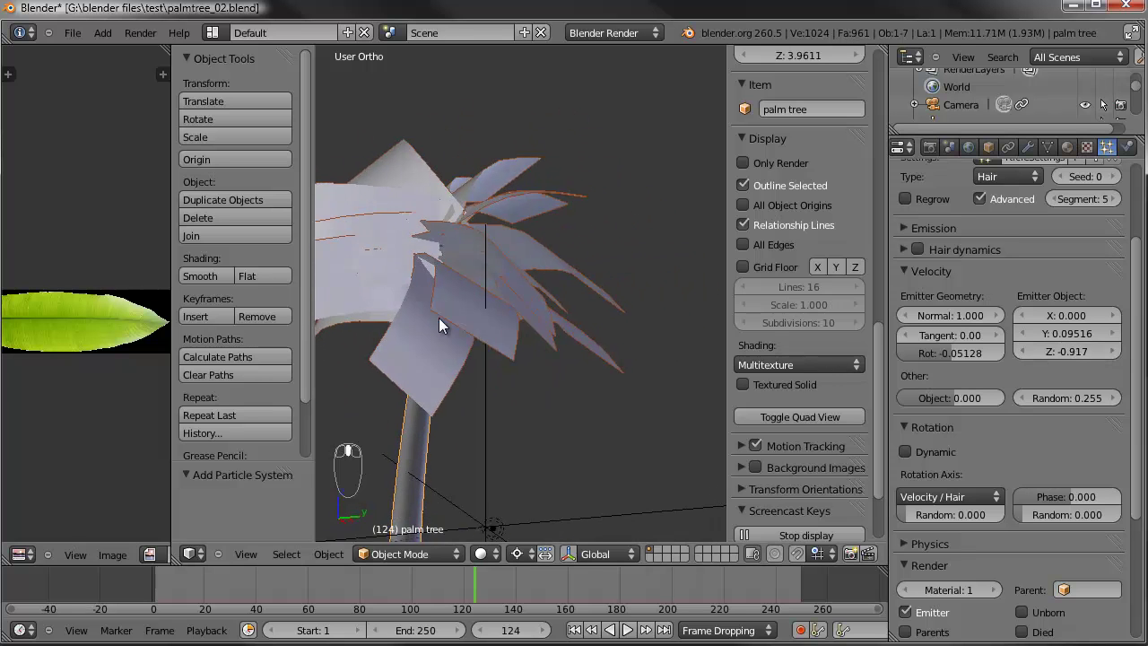
left_click_drag(1075, 352, 1043, 316)
middle_click_drag(398, 325, 583, 296)
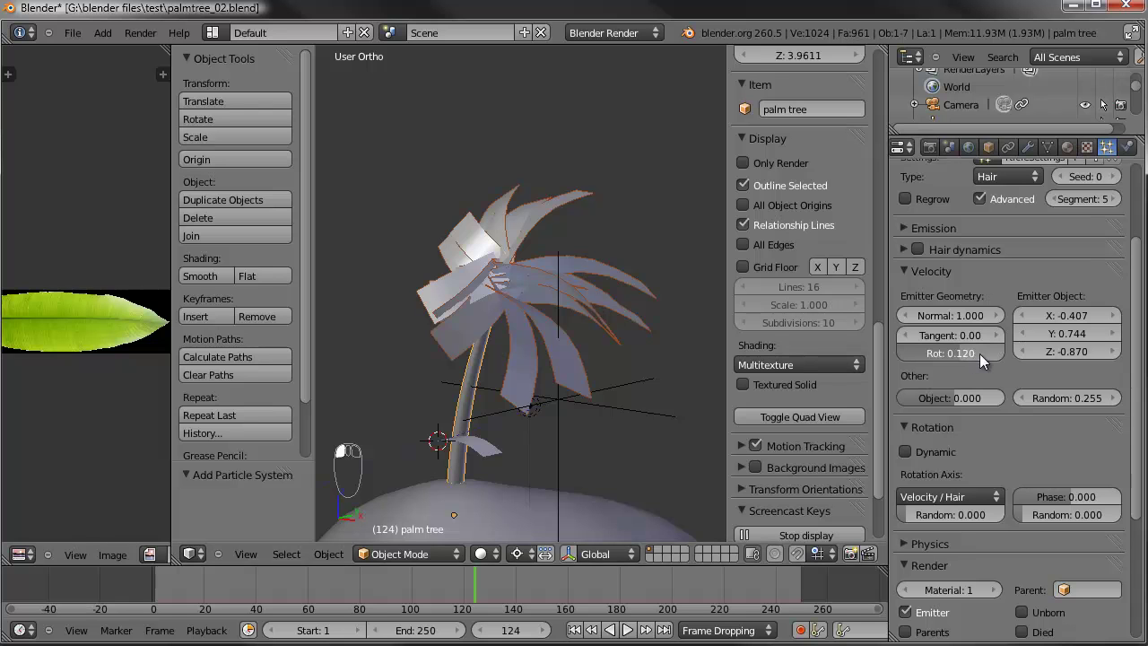
Step: Refine velocity to rotation 0.08547 with object and normal velocity, lower Z, and no randomness
left_click_drag(983, 353, 968, 358)
left_click_drag(958, 398, 965, 398)
mouse_move(952, 316)
left_mouse_down()
mouse_move(943, 332)
mouse_move(962, 331)
left_mouse_up()
left_click_drag(1077, 352, 1029, 334)
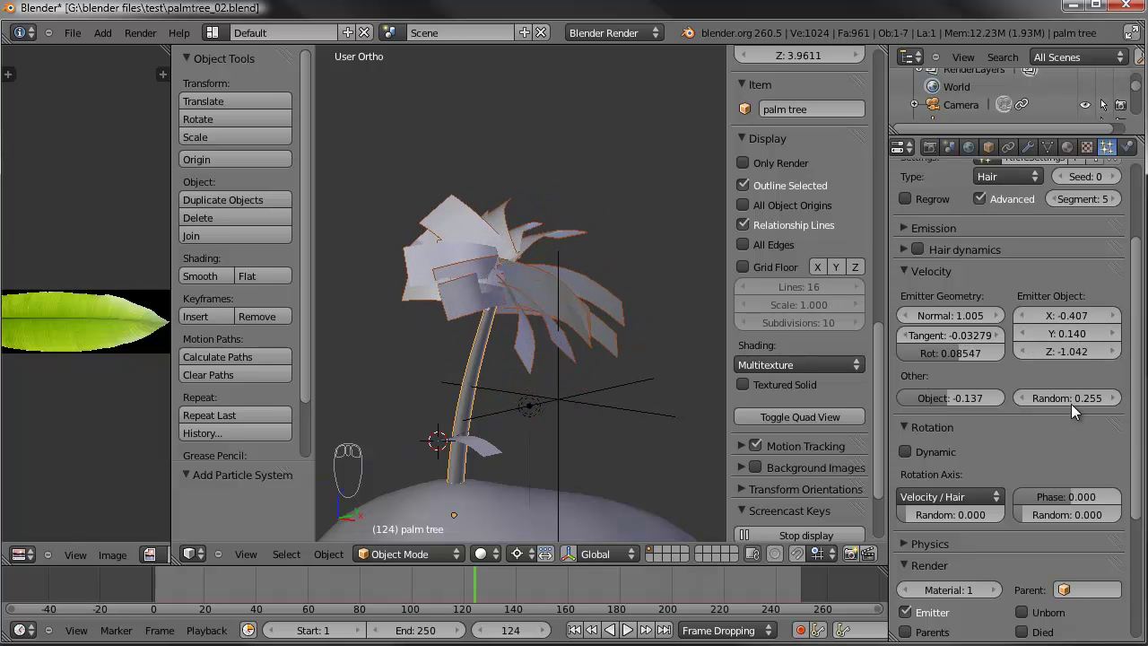
left_click_drag(1071, 399, 1033, 398)
middle_click_drag(634, 358, 592, 333)
scroll(970, 255, "up", 3)
Step: Set the palmleaves emission Amount to 8 leaves
left_click(907, 353)
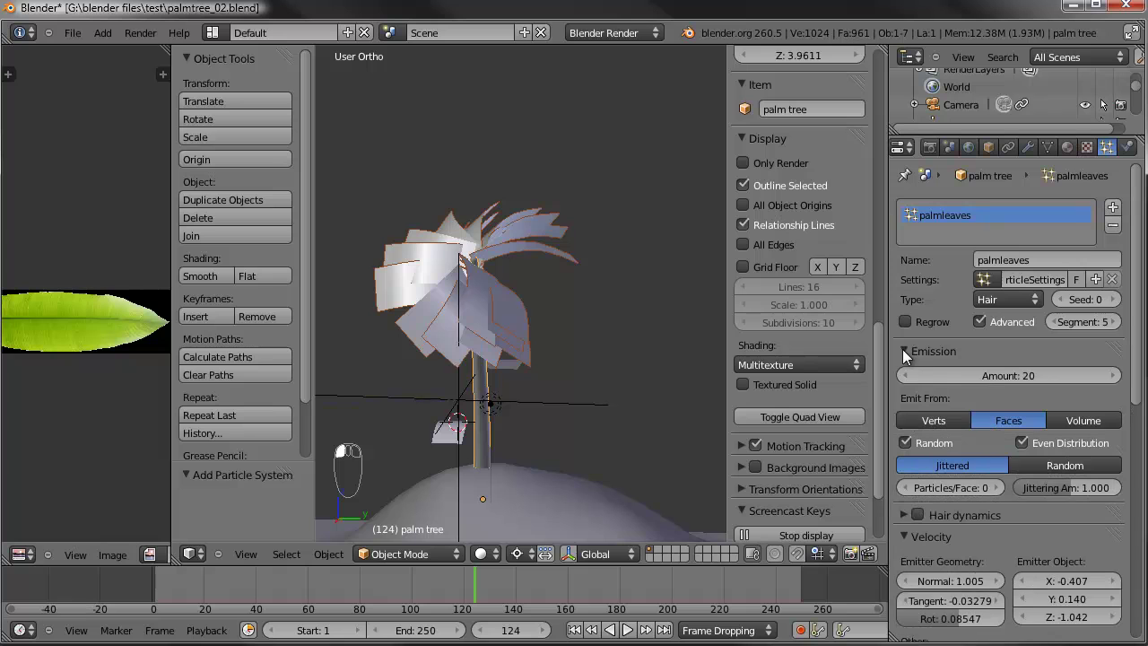
left_click_drag(1010, 379, 985, 377)
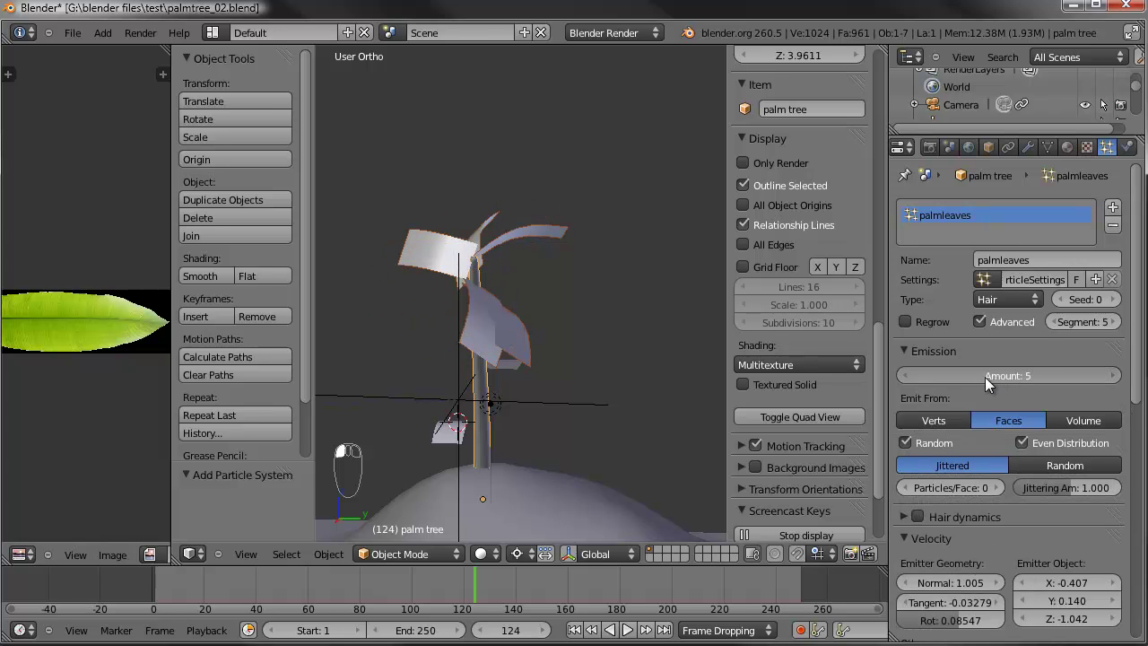
left_click(984, 377)
type("5")
key("Return")
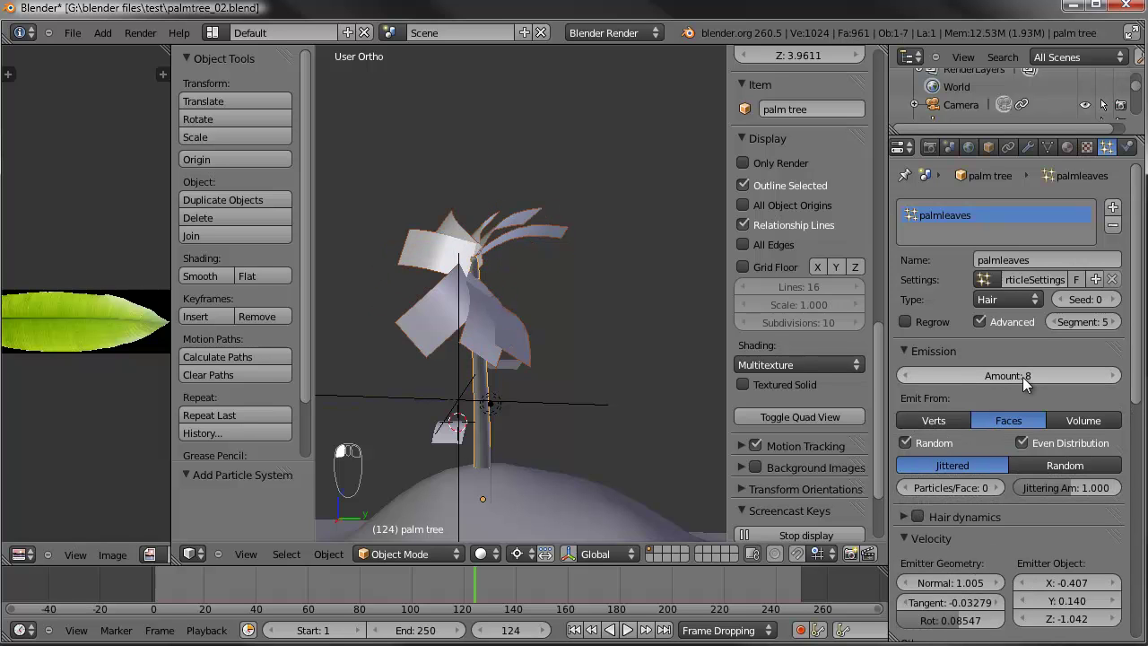
middle_click_drag(628, 359, 515, 326)
Step: In Edit Mode, select the trunk's leaves vertex group and examine the trunk top
key("Tab")
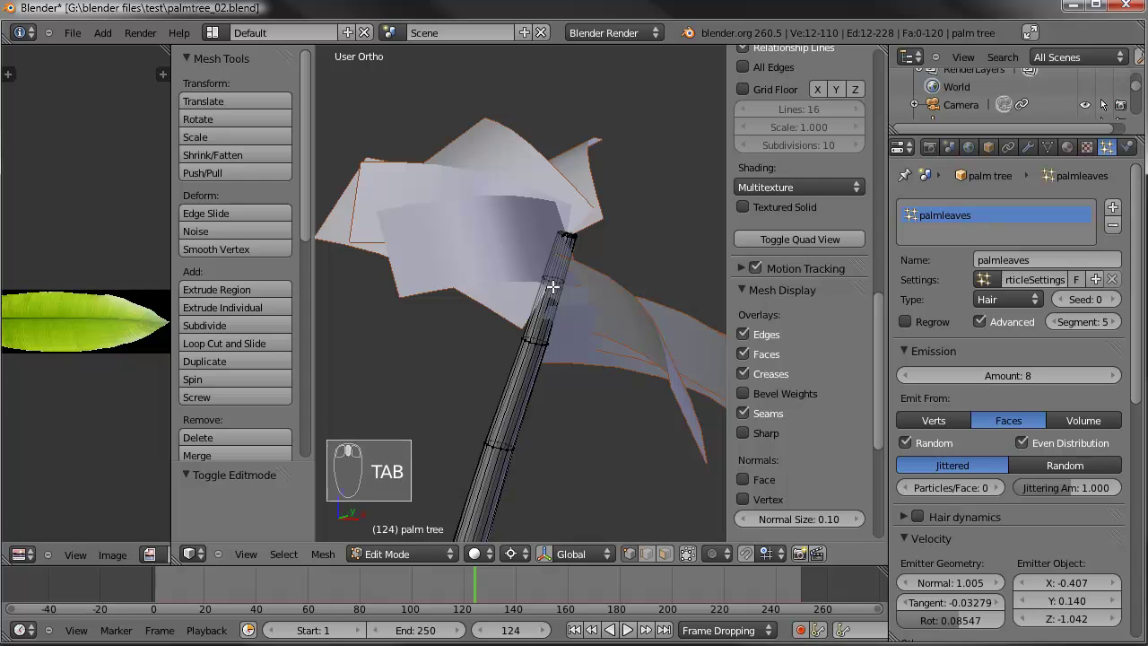
key("a")
key("a")
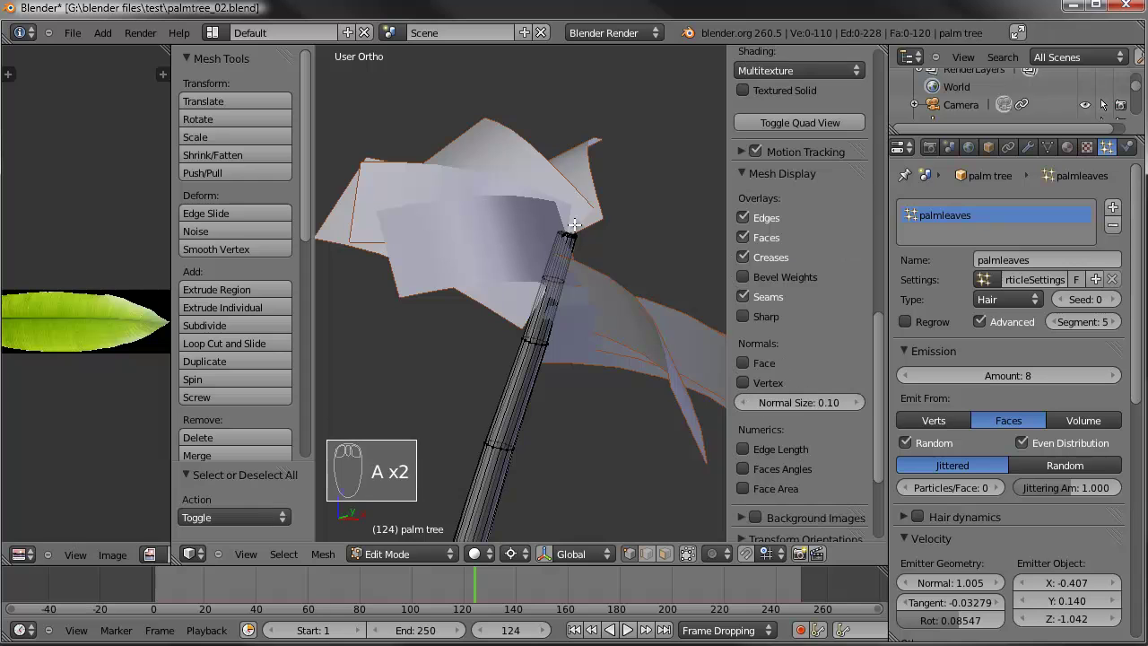
left_click(1048, 147)
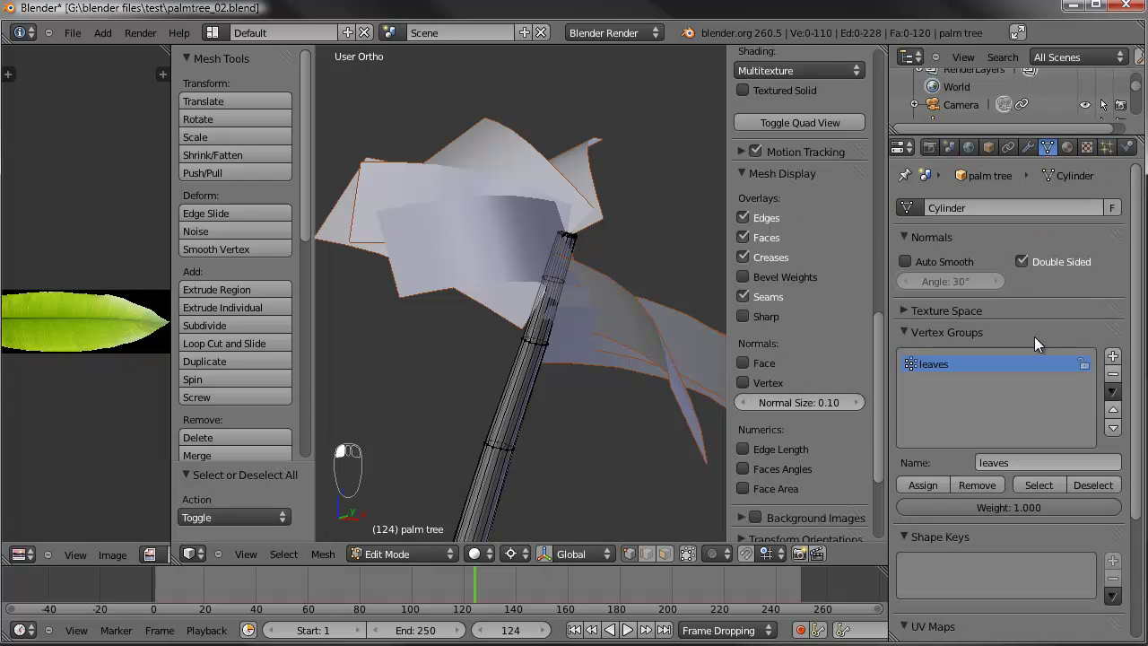
left_click(1038, 484)
scroll(565, 296, "up", 3)
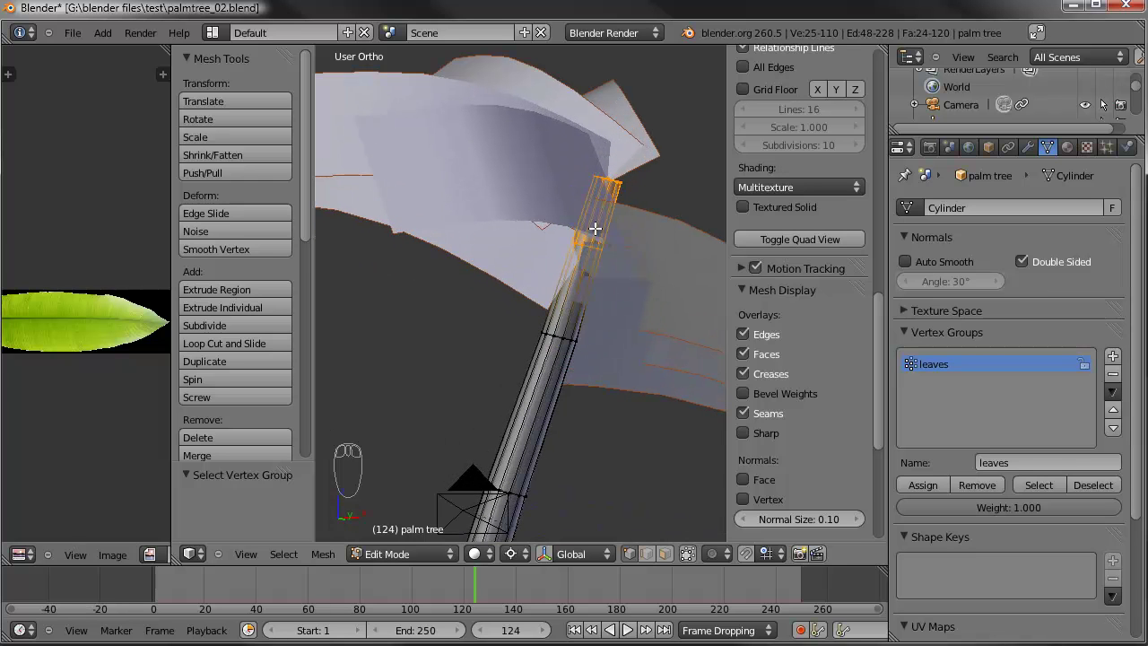
middle_click_drag(585, 208, 610, 326)
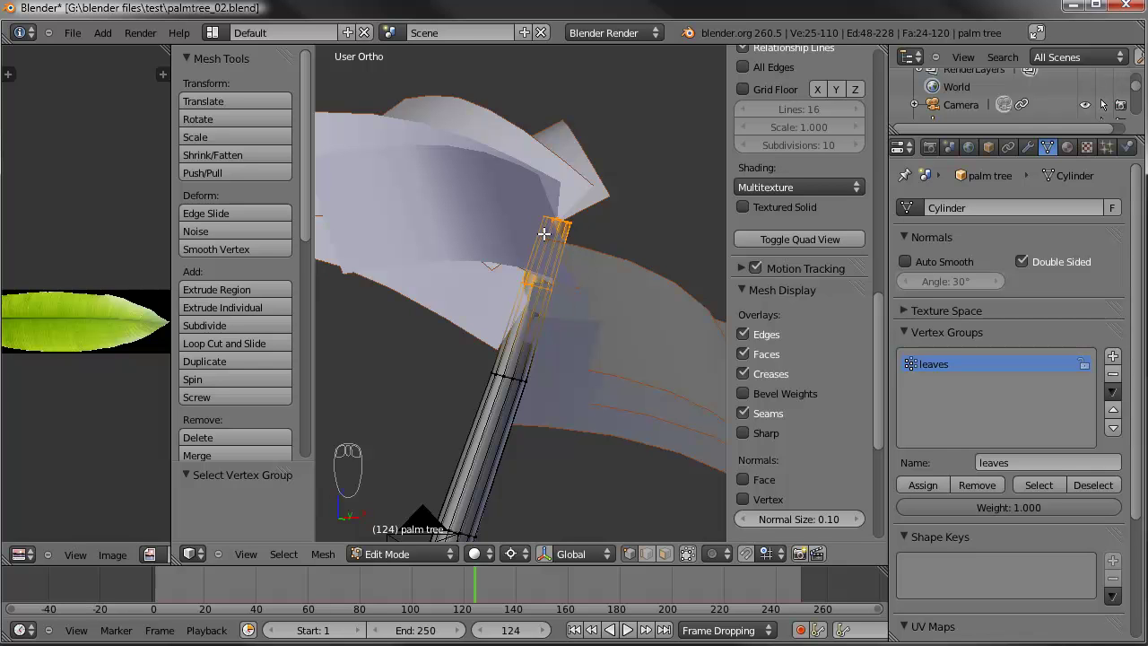
Step: Circle-select a few trunk-top vertices and remove them from the leaves group, back in Object Mode
key("a")
key("a")
key("a")
key("c")
left_click_drag(556, 290, 536, 274)
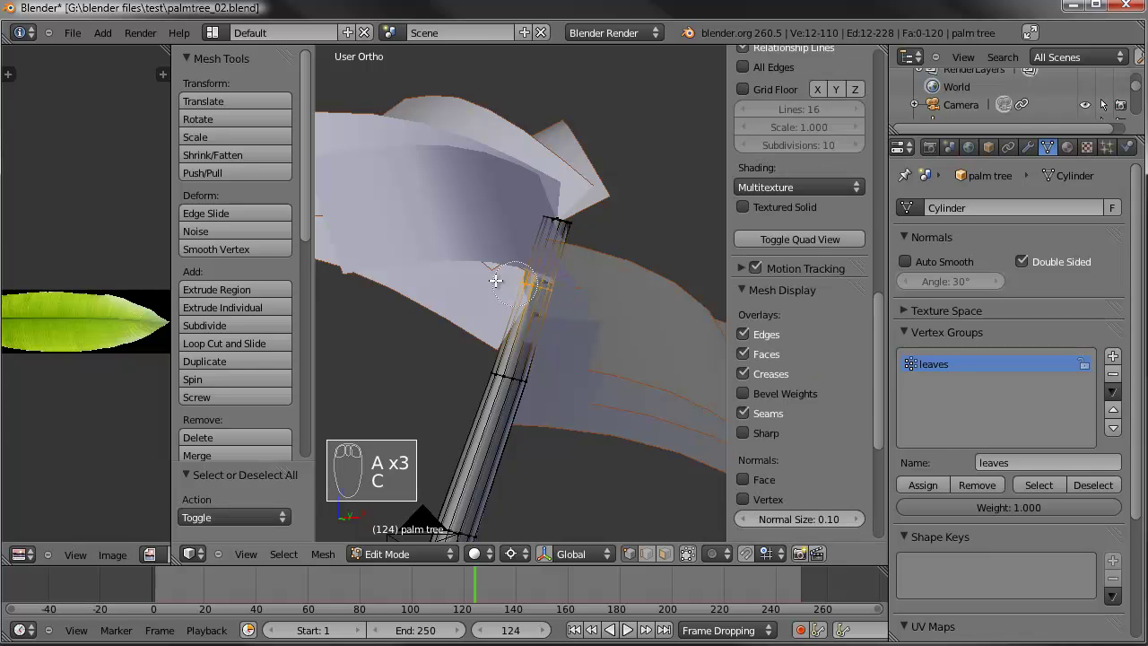
left_click(986, 485)
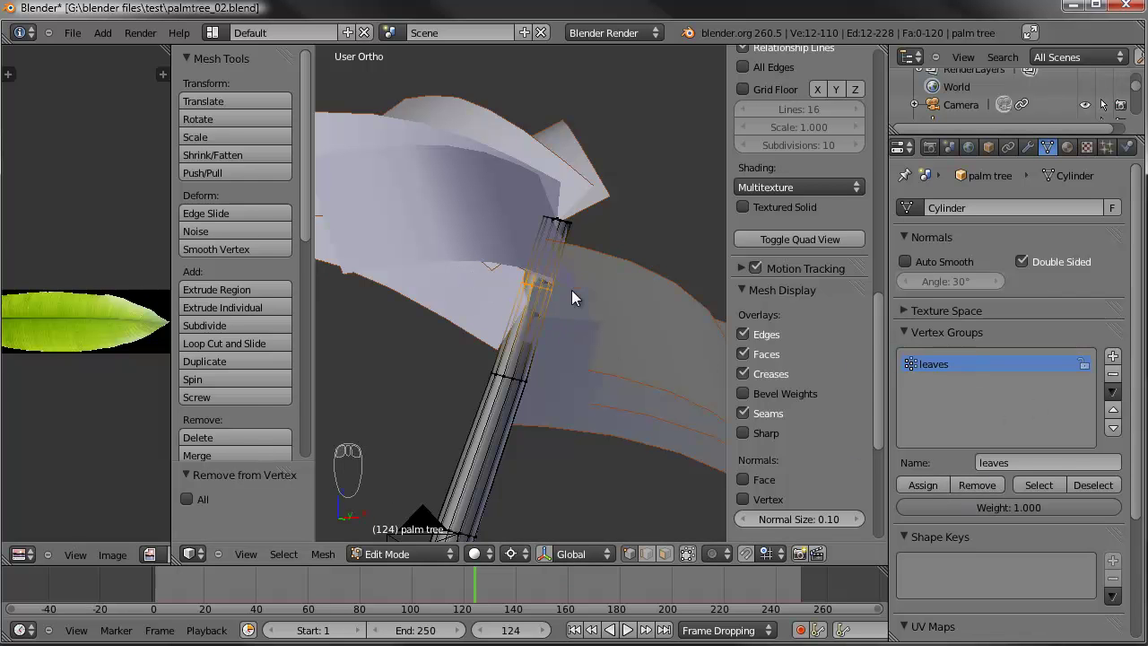
key("Tab")
left_click(1106, 148)
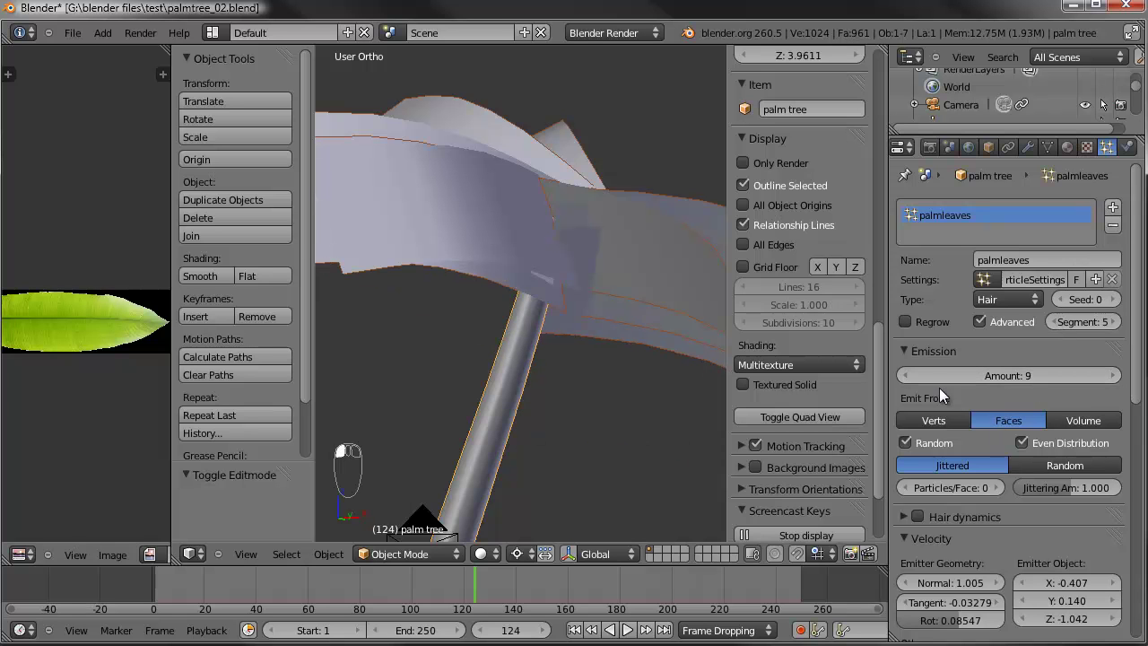
Step: Raise leaf jittering to 1.205 and adjust emitter velocity, with Z at -0.538
middle_click_drag(609, 322, 514, 319)
left_click_drag(1075, 495, 1031, 518)
scroll(981, 497, "down", 4)
mouse_move(1072, 475)
left_mouse_down()
mouse_move(1117, 468)
mouse_move(1085, 464)
left_mouse_up()
middle_click_drag(610, 344, 691, 351)
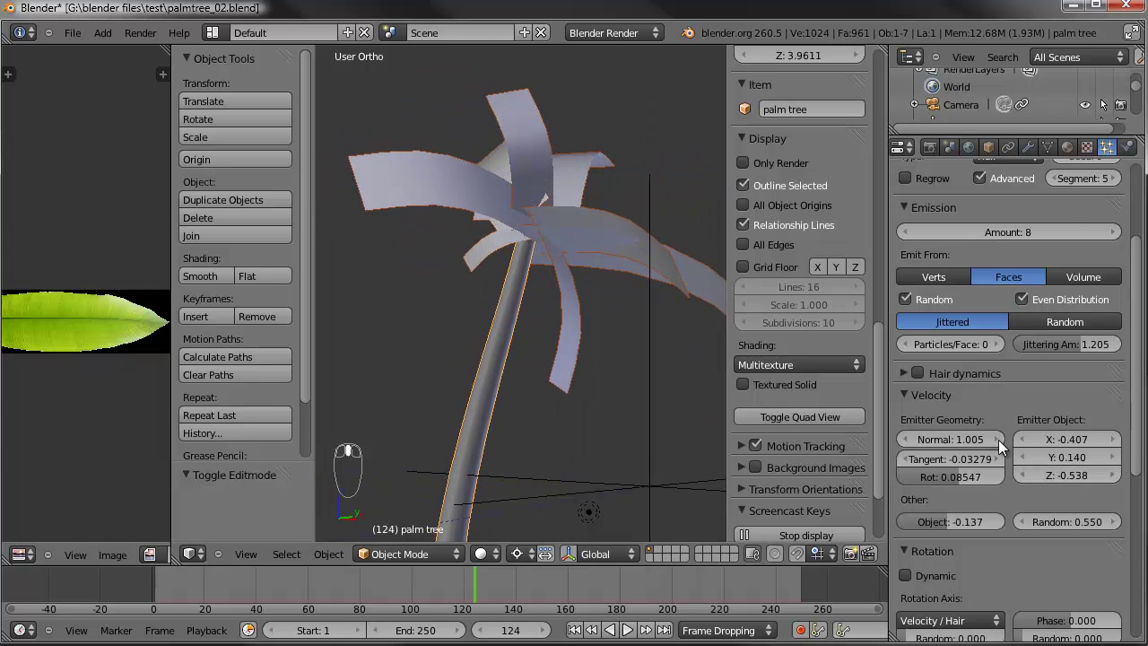
mouse_move(1078, 442)
left_mouse_down()
mouse_move(1098, 438)
mouse_move(1094, 451)
left_mouse_up()
middle_click_drag(595, 312, 538, 341)
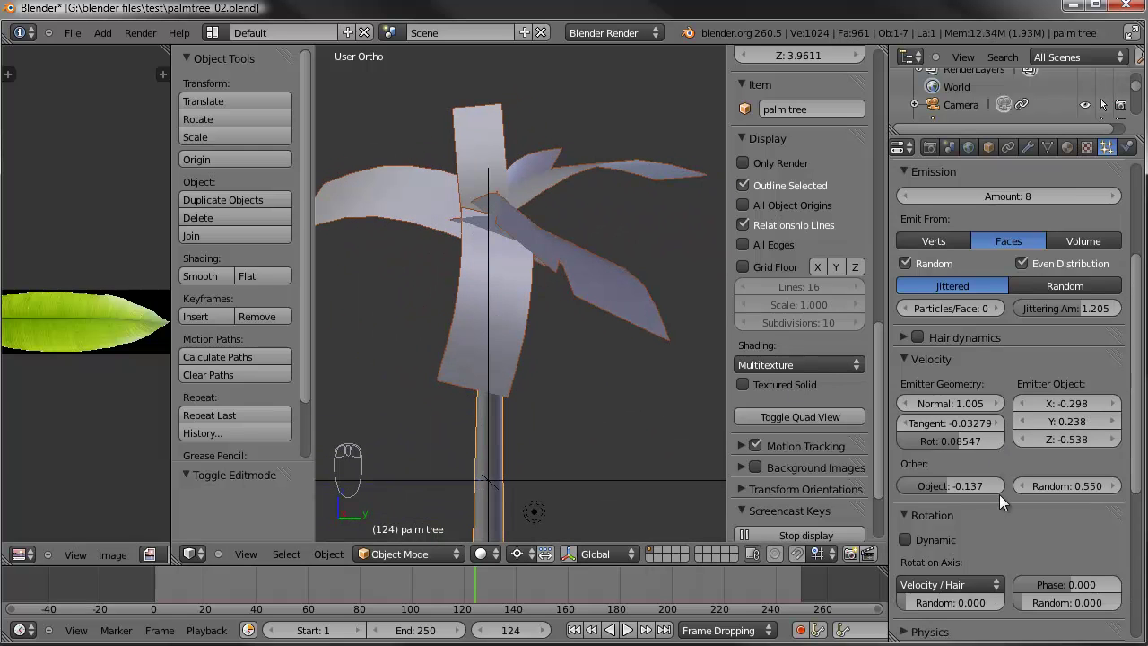
Step: Set leaf rotation phase to -0.103 and random rotation to 0.615
scroll(998, 494, "down", 2)
left_click(919, 567)
scroll(1015, 505, "down", 1)
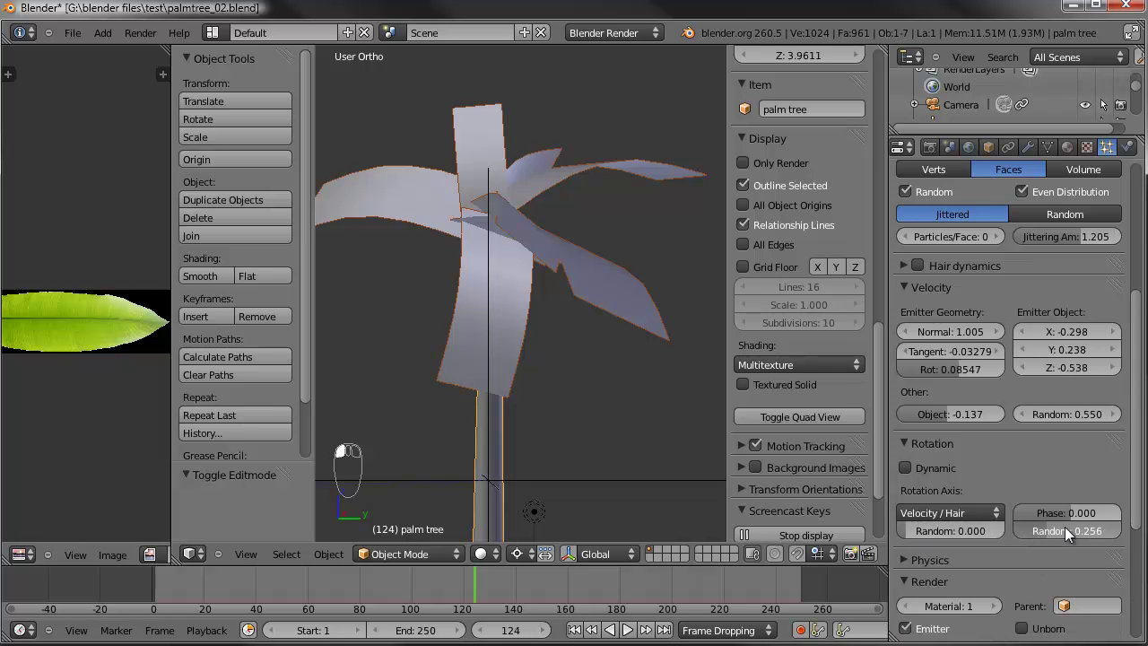
mouse_move(1060, 510)
left_mouse_down()
mouse_move(1079, 512)
mouse_move(1067, 512)
left_mouse_up()
middle_click_drag(500, 329, 587, 332)
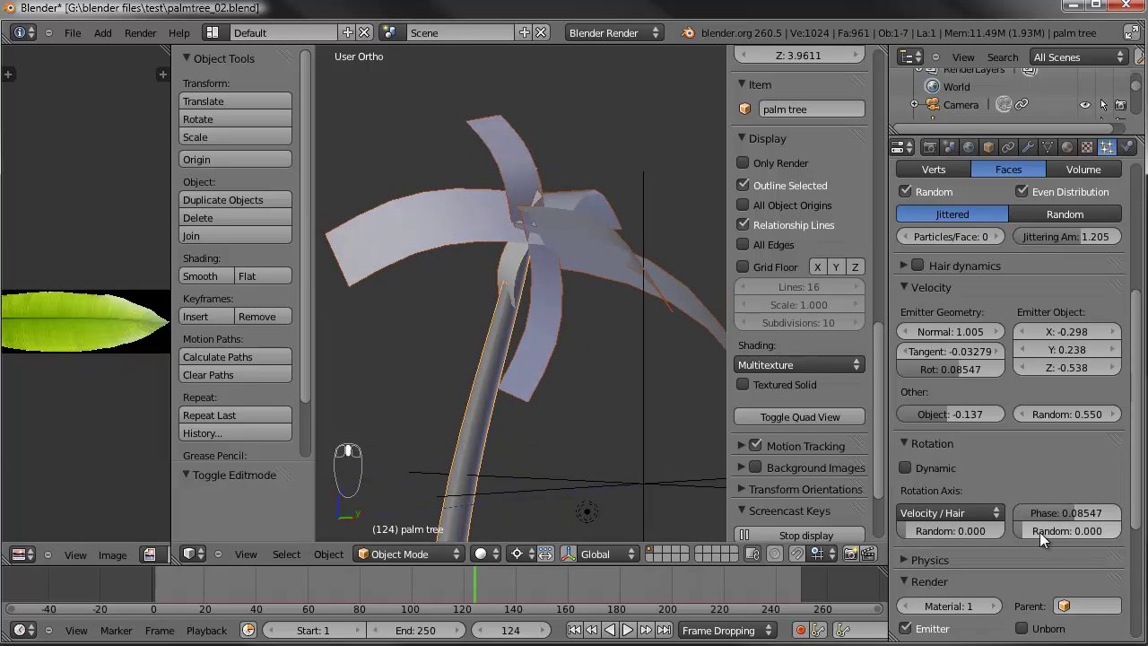
left_click_drag(1040, 531, 1011, 528)
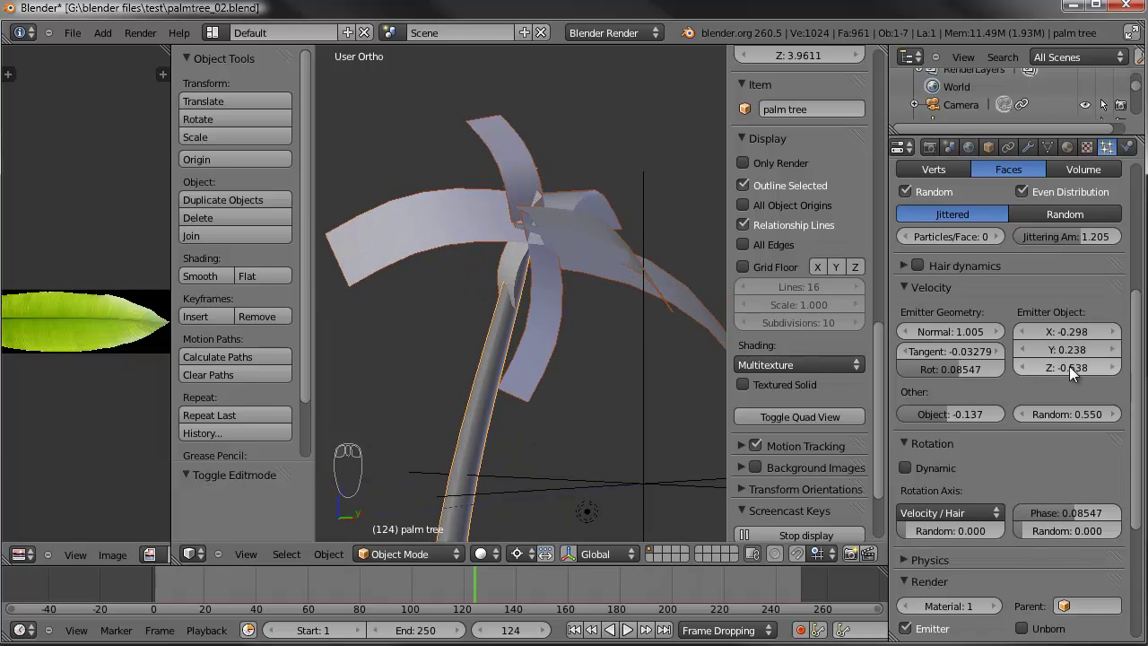
Step: Further lower the Z velocity and velocity randomness of the leaves
left_click_drag(1068, 366, 1050, 371)
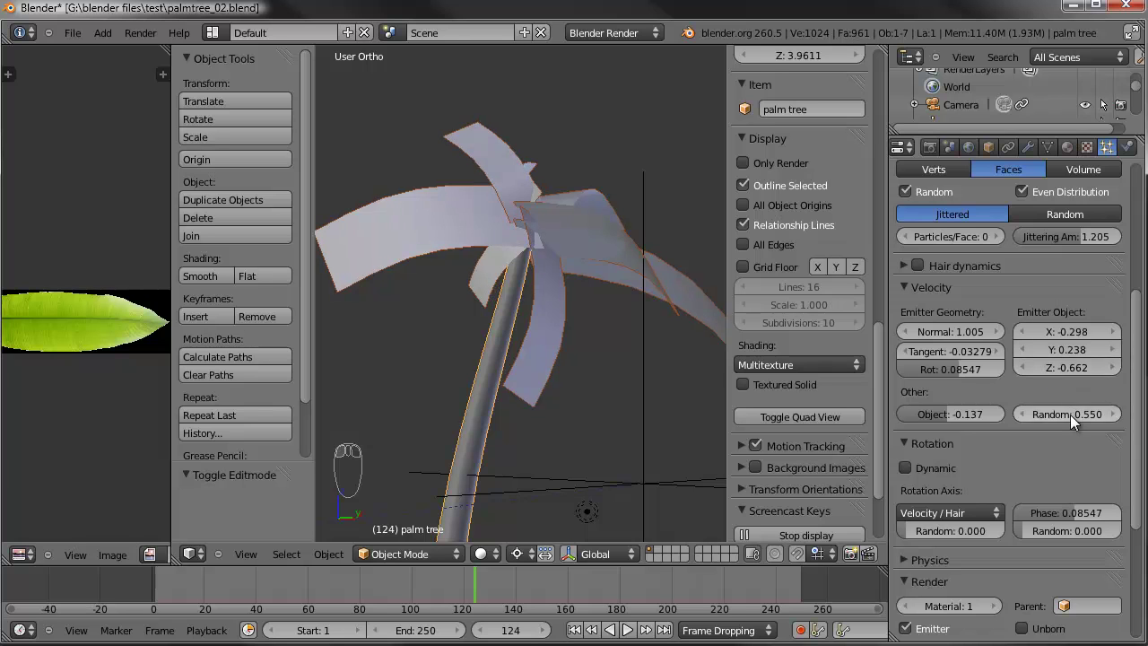
left_click_drag(1066, 414, 1086, 388)
left_click(903, 287)
left_click(937, 292)
left_click(915, 299)
scroll(989, 340, "up", 2)
Step: Step the palmleaves emission Amount up to 20 leaves
left_click(902, 356)
left_click(905, 357)
left_click(901, 335)
left_click(901, 335)
scroll(958, 344, "up", 3)
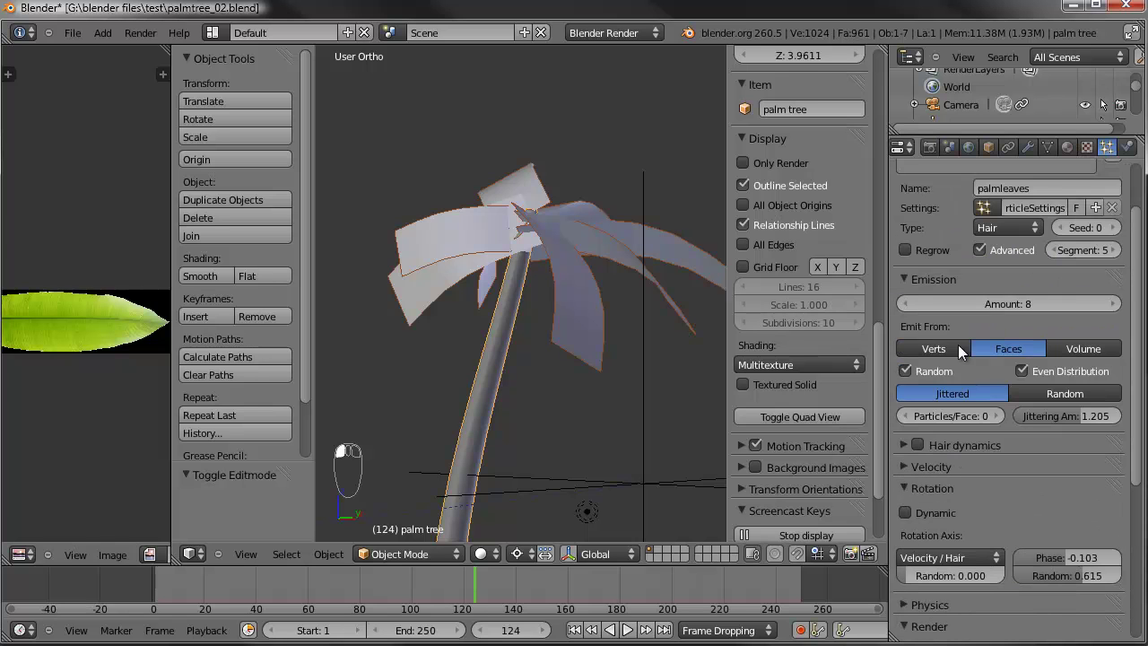
left_click(1114, 304)
left_click(1115, 304)
left_click(1115, 304)
left_click(1114, 303)
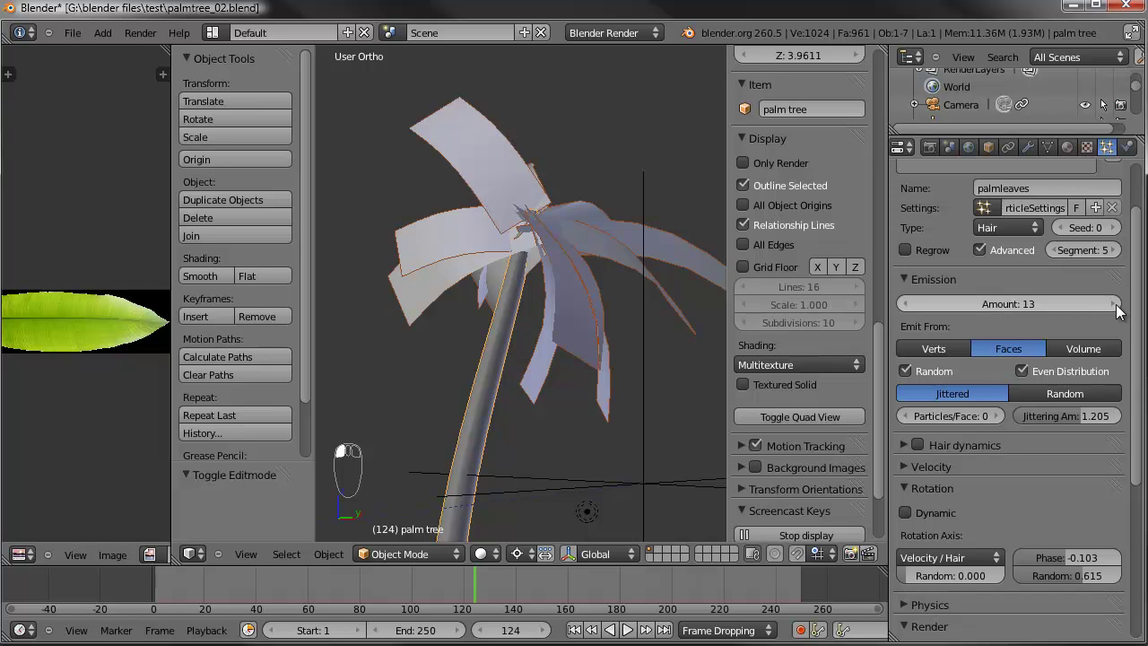
left_click(1114, 304)
left_click(1114, 304)
left_click(1115, 304)
left_click(1114, 304)
left_click(1115, 304)
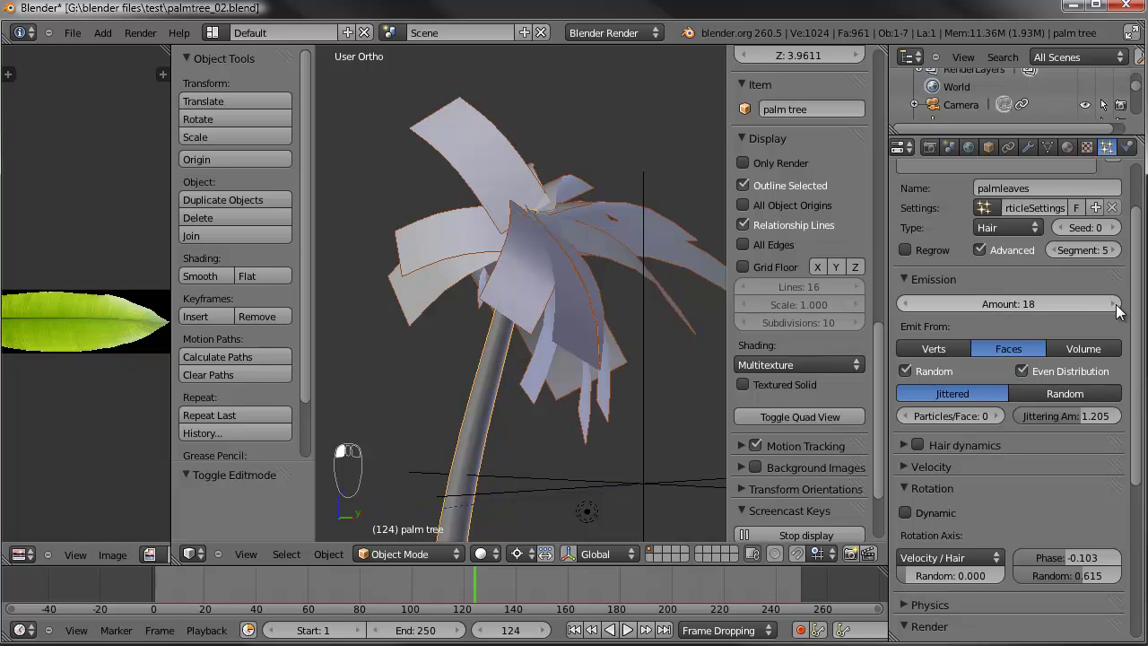
left_click(1115, 304)
left_click(1114, 304)
Step: Enlarge the leaf particles in Physics to size 0.326, leaving normal velocity unchanged
scroll(964, 311, "down", 1)
scroll(481, 320, "down", 4)
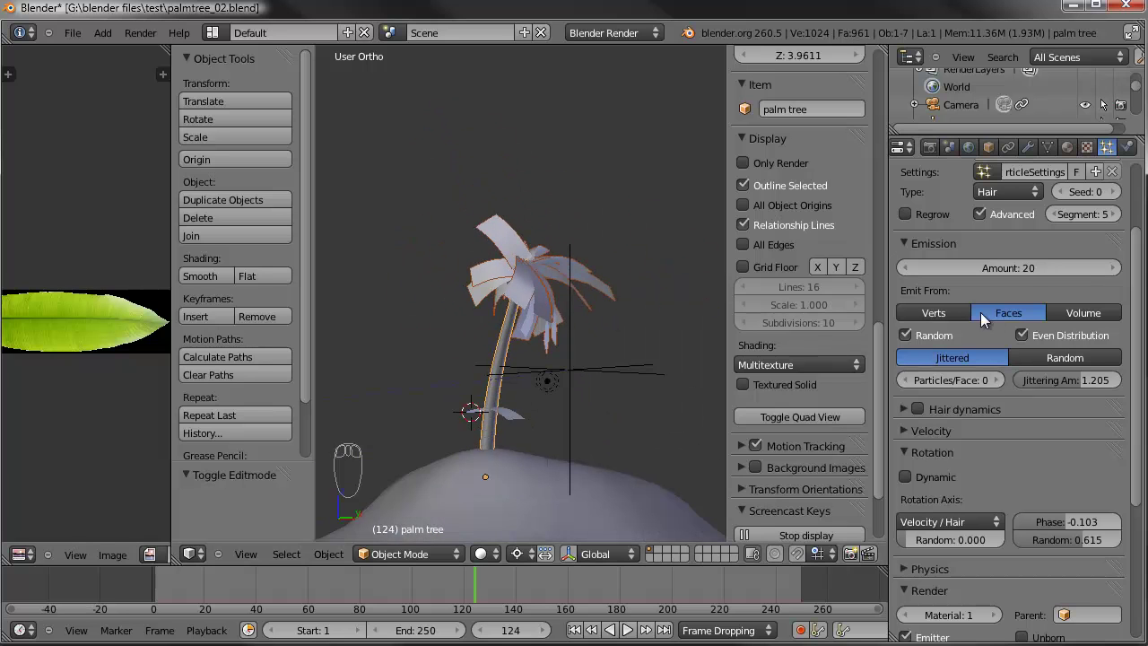
scroll(957, 482, "down", 2)
left_click(910, 380)
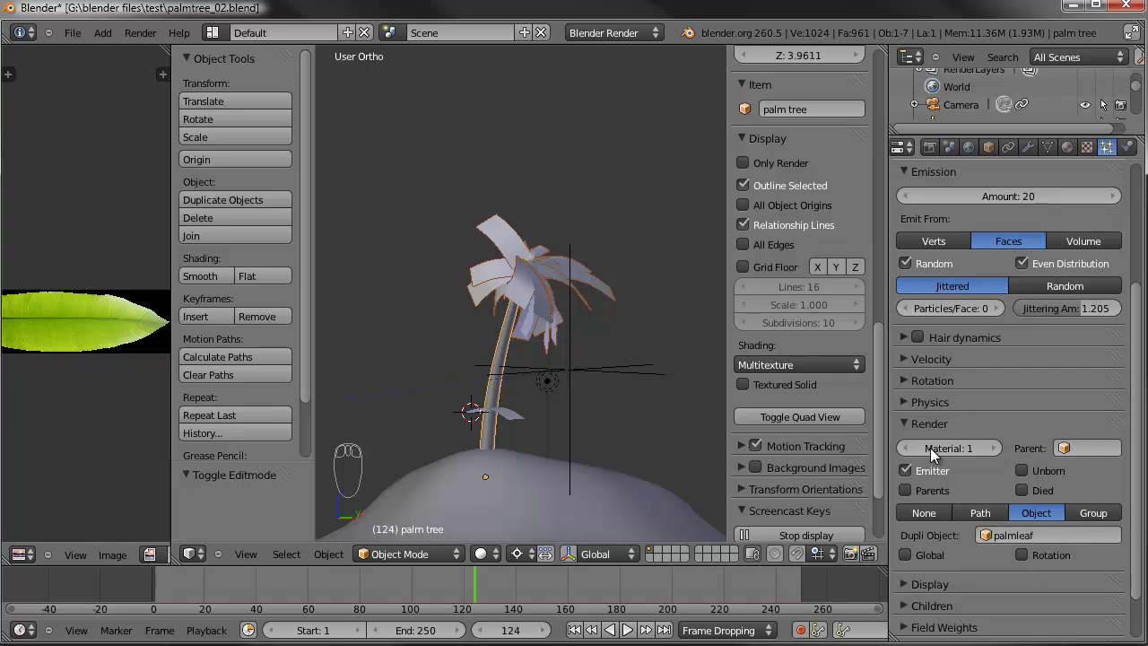
left_click(903, 358)
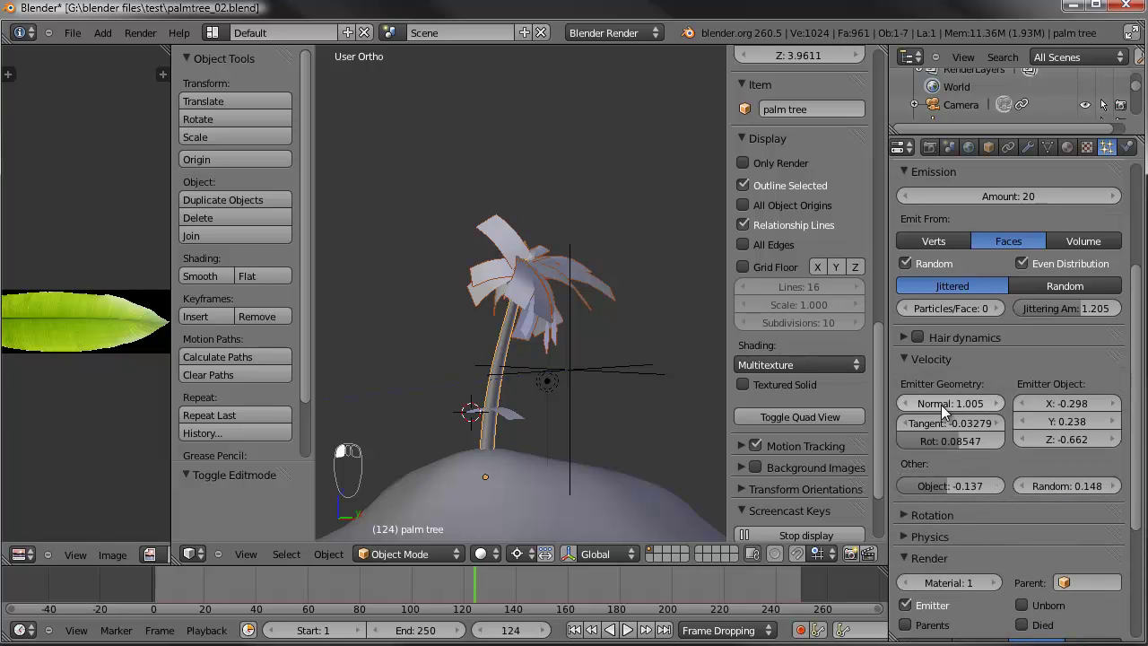
left_click(941, 404)
key("Return")
left_click(906, 361)
left_click(904, 400)
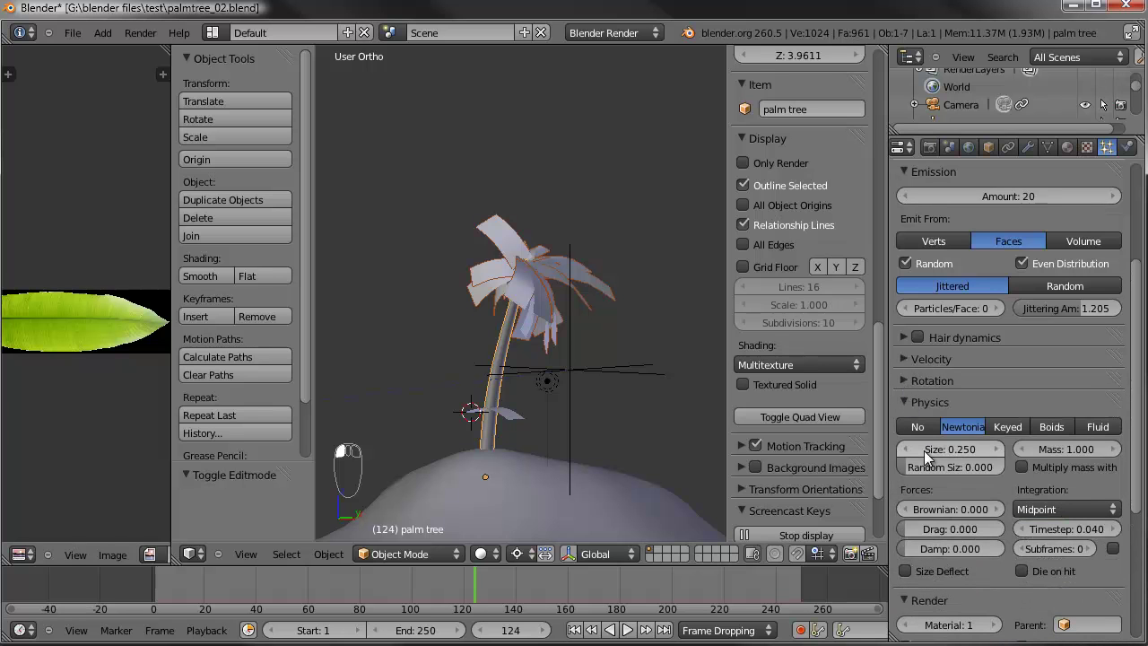
left_click_drag(938, 449, 957, 445)
middle_click_drag(471, 261, 544, 268)
Step: Move the lamp high above the island and change it to a Sun lamp
key("KP_0")
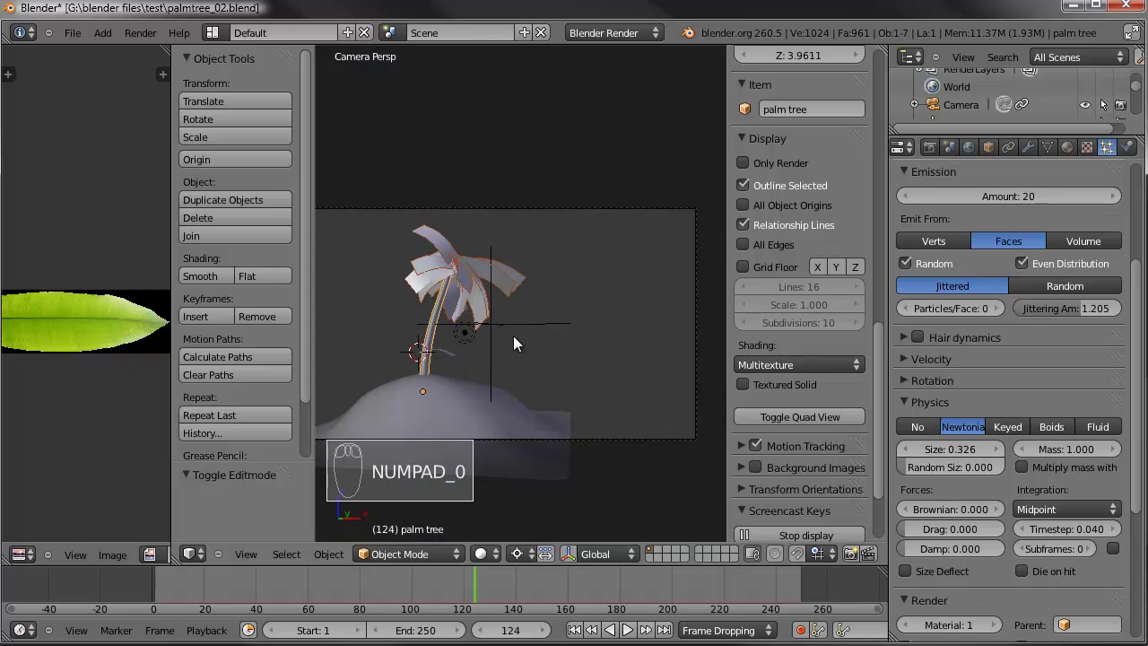
right_click(470, 343)
key("KP_1")
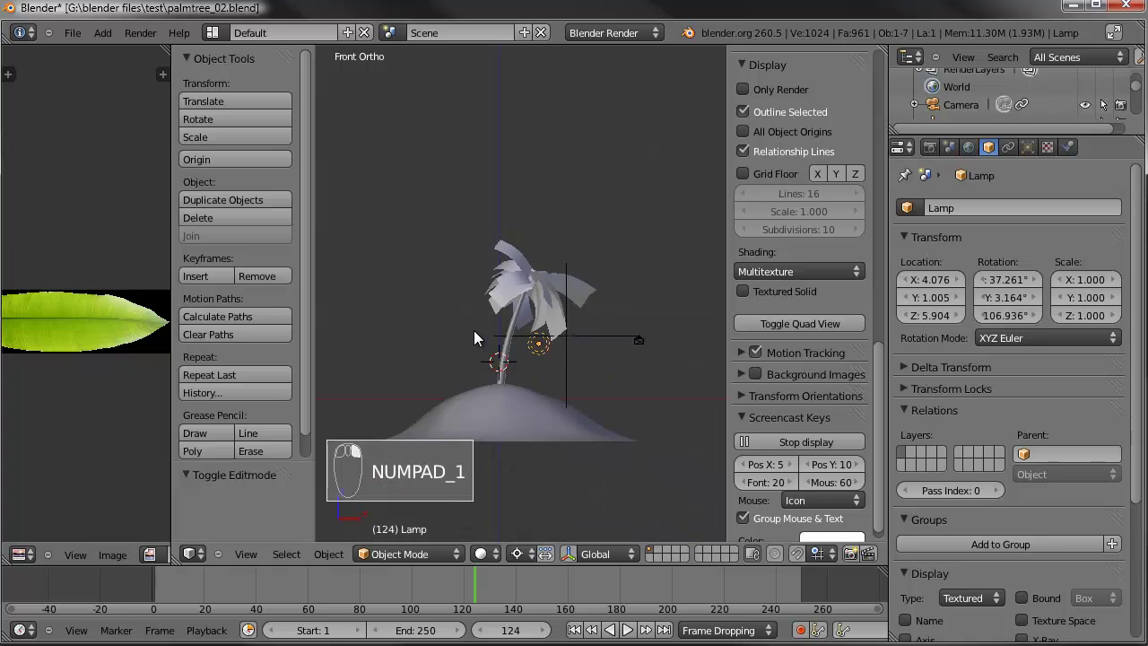
key("KP_7")
key("g")
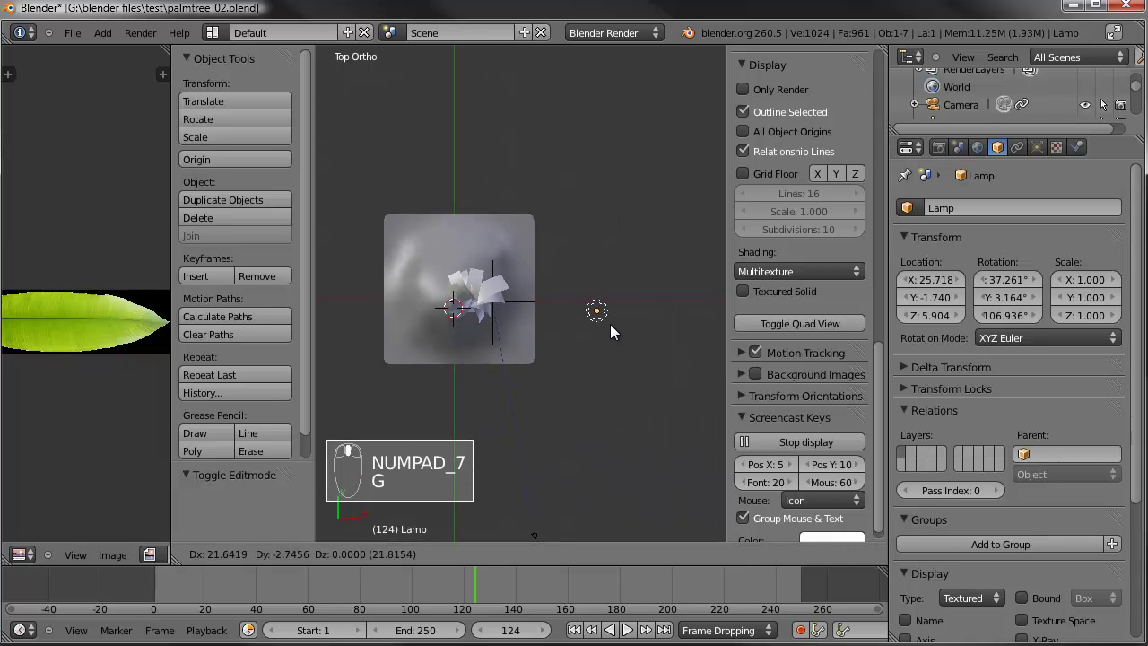
left_click(601, 324)
middle_click_drag(572, 333, 559, 149)
key("g")
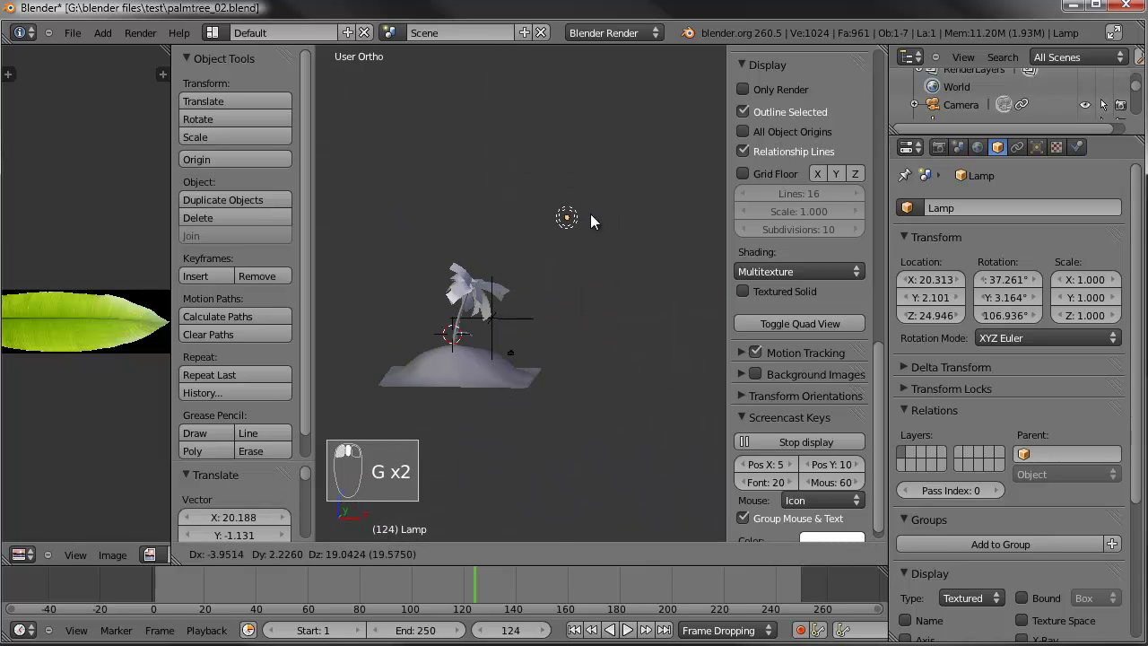
left_click(590, 215)
left_click(1037, 148)
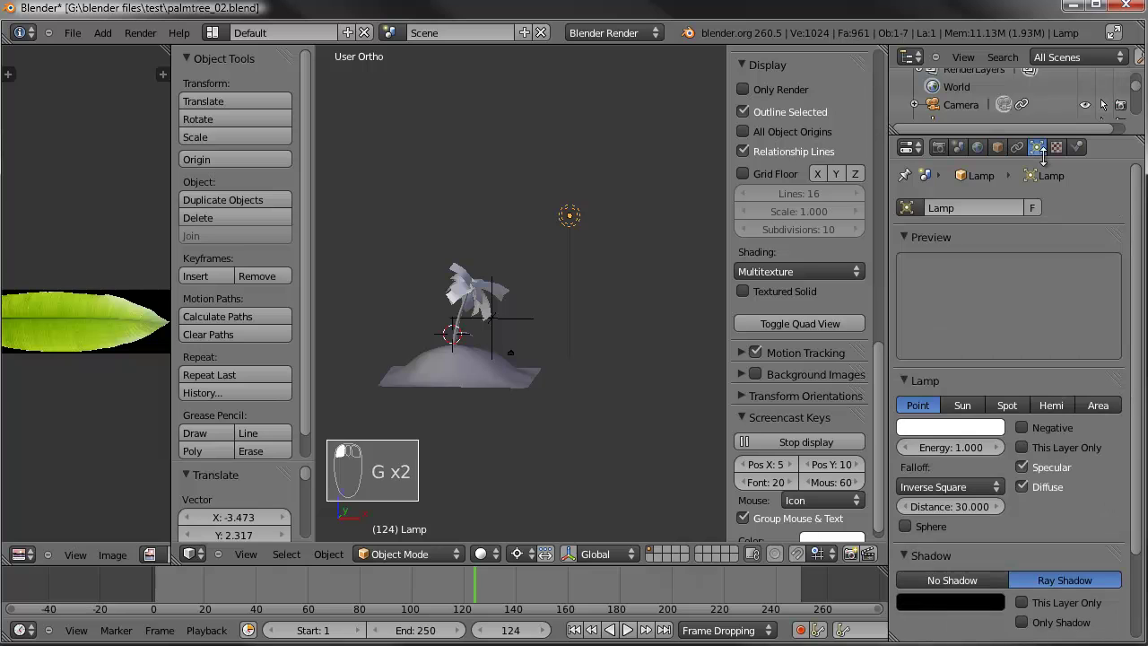
left_click(975, 411)
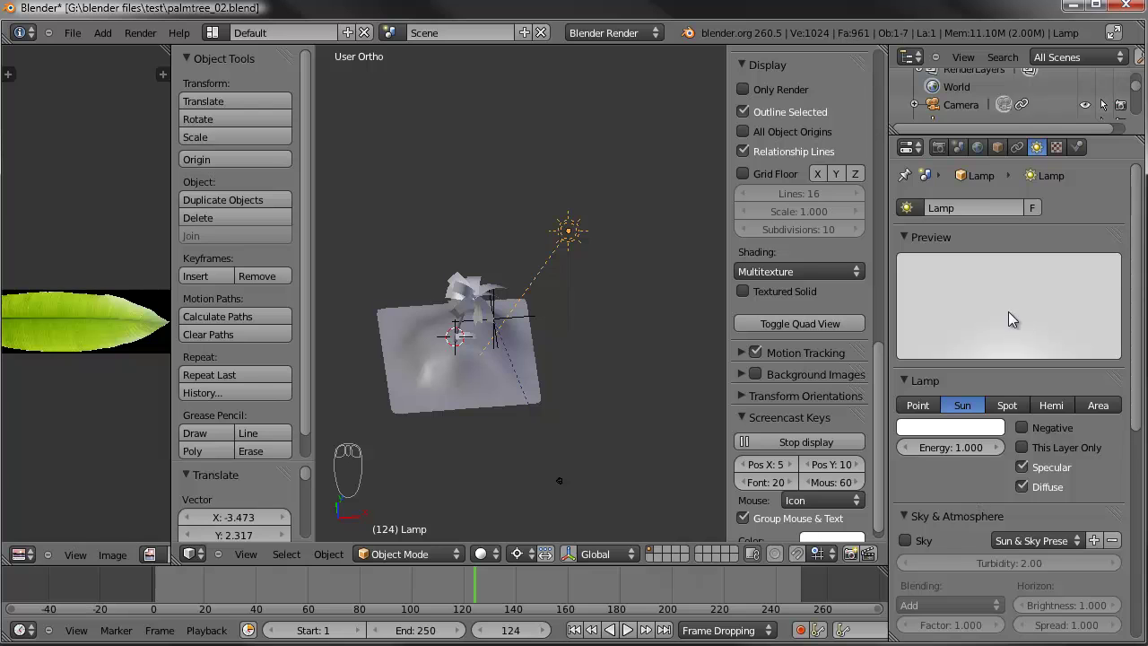
Step: Enable World Ambient Occlusion with a factor of 0.35
left_click(977, 148)
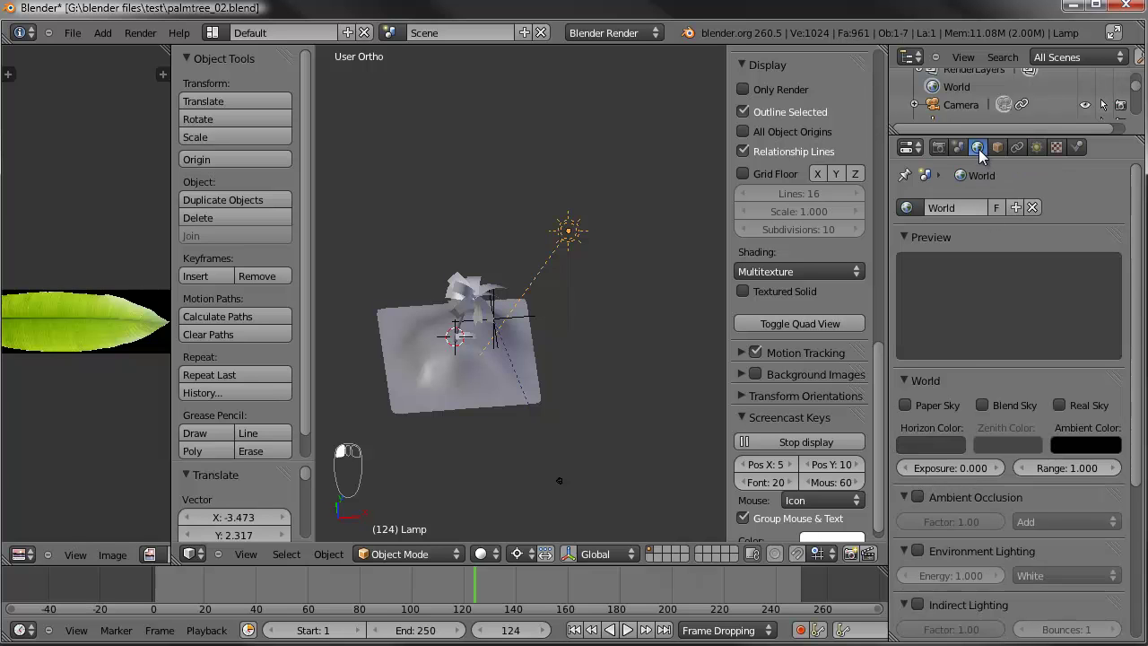
left_click(932, 496)
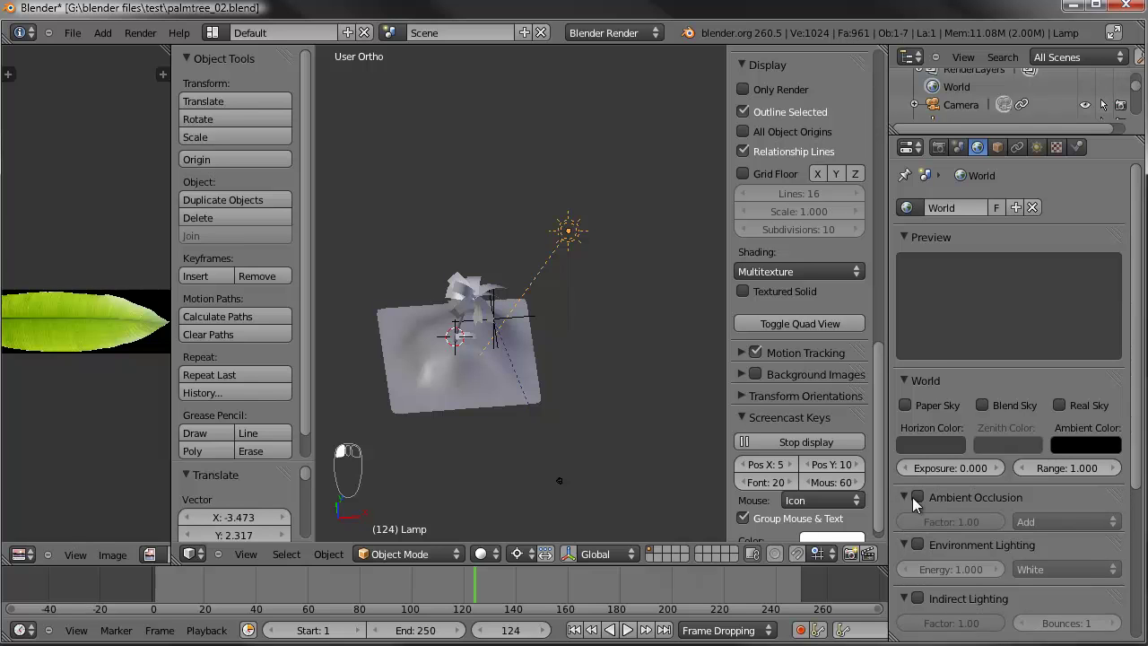
scroll(978, 515, "down", 2)
left_click(952, 450)
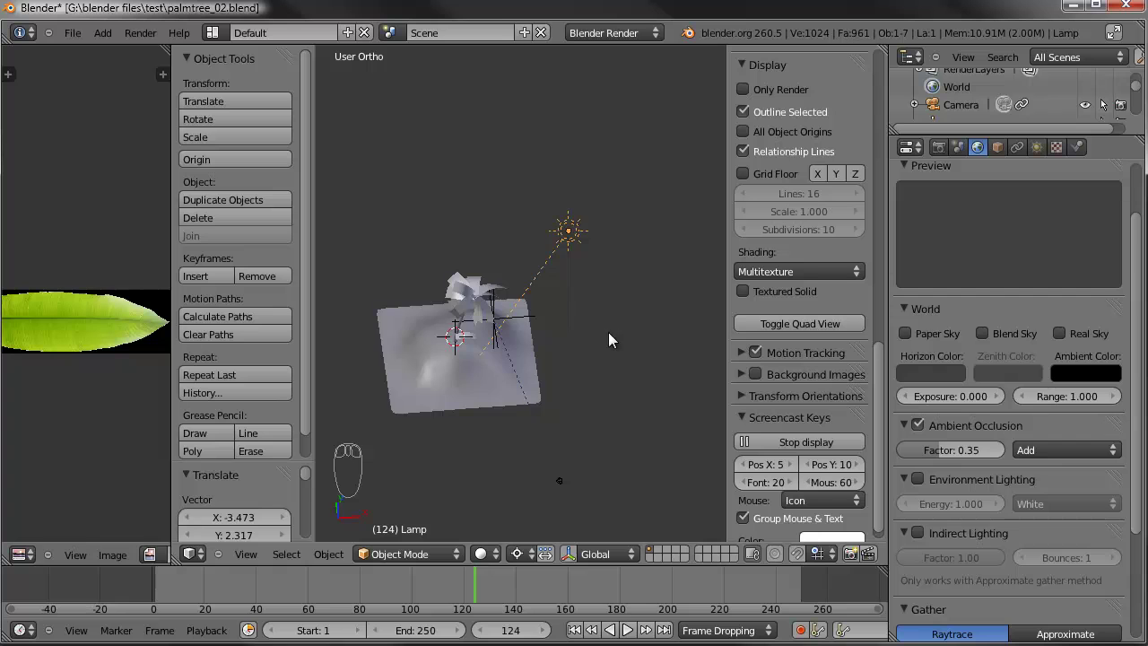
scroll(574, 333, "up", 1)
Step: Render a test image of the island from the camera view
key("KP_0")
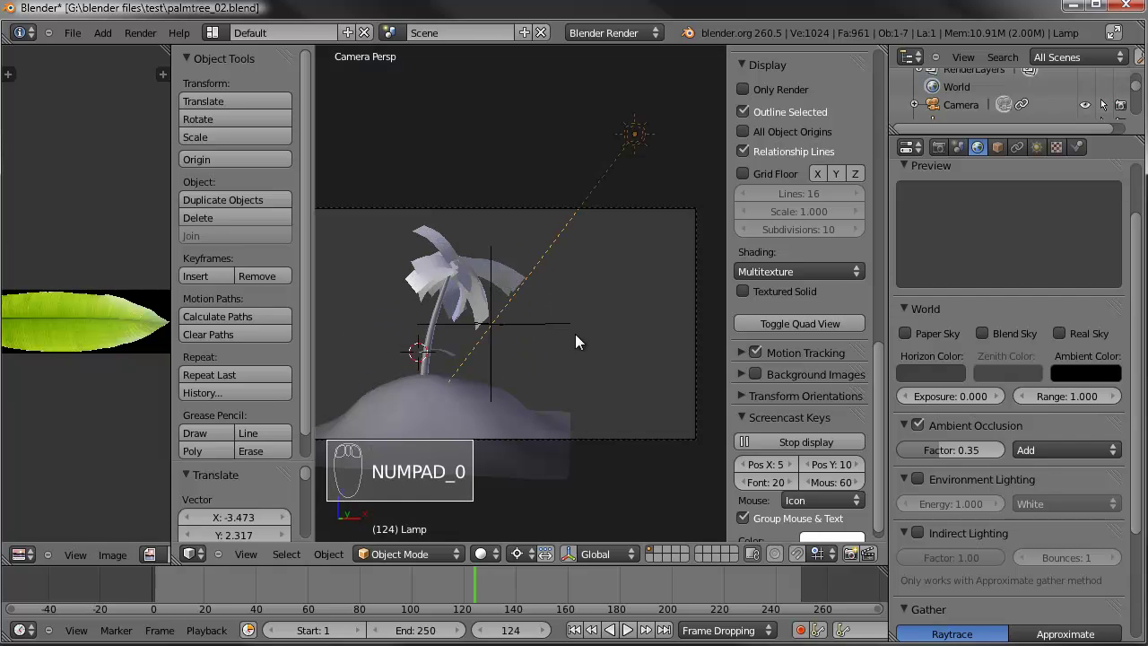
scroll(540, 318, "up", 2)
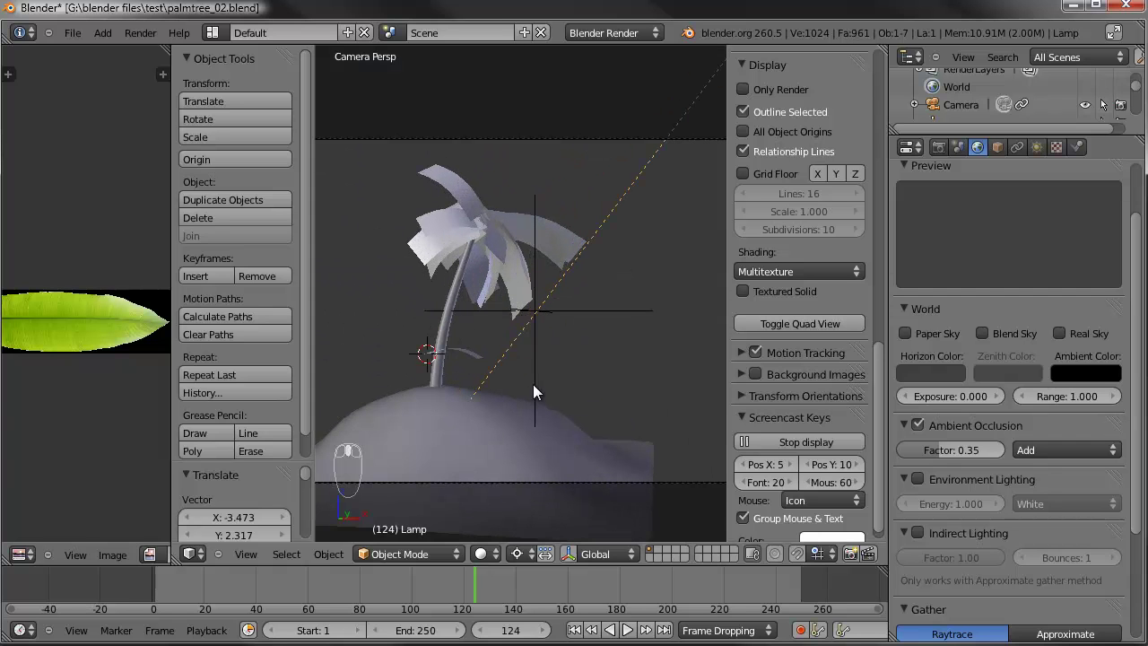
key("F12")
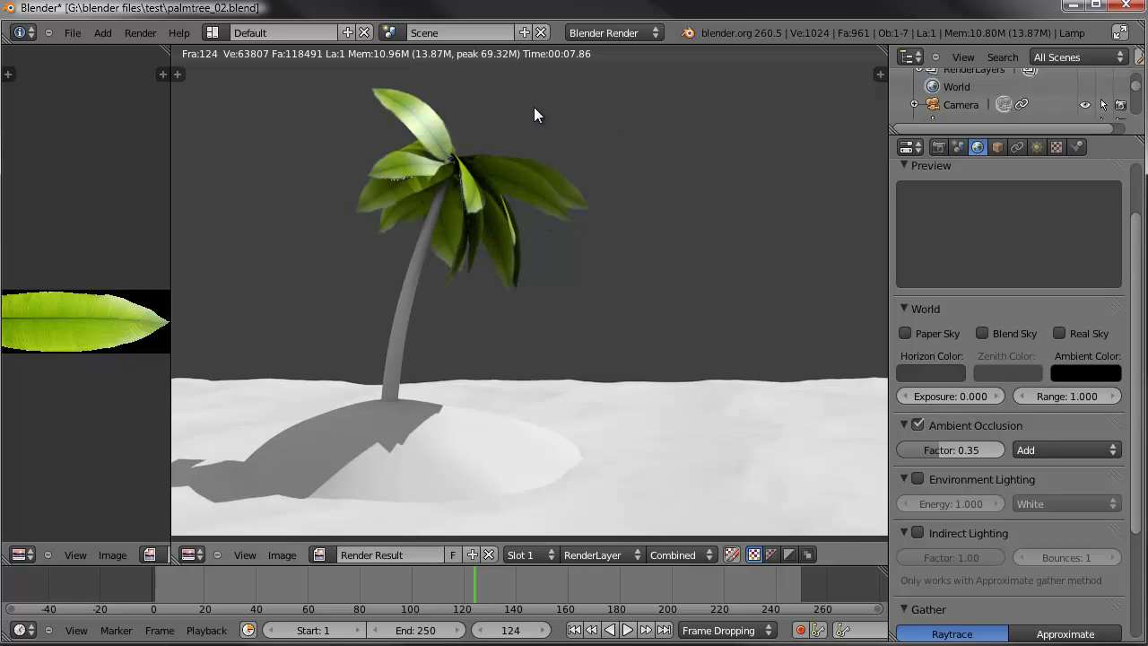
key("Escape")
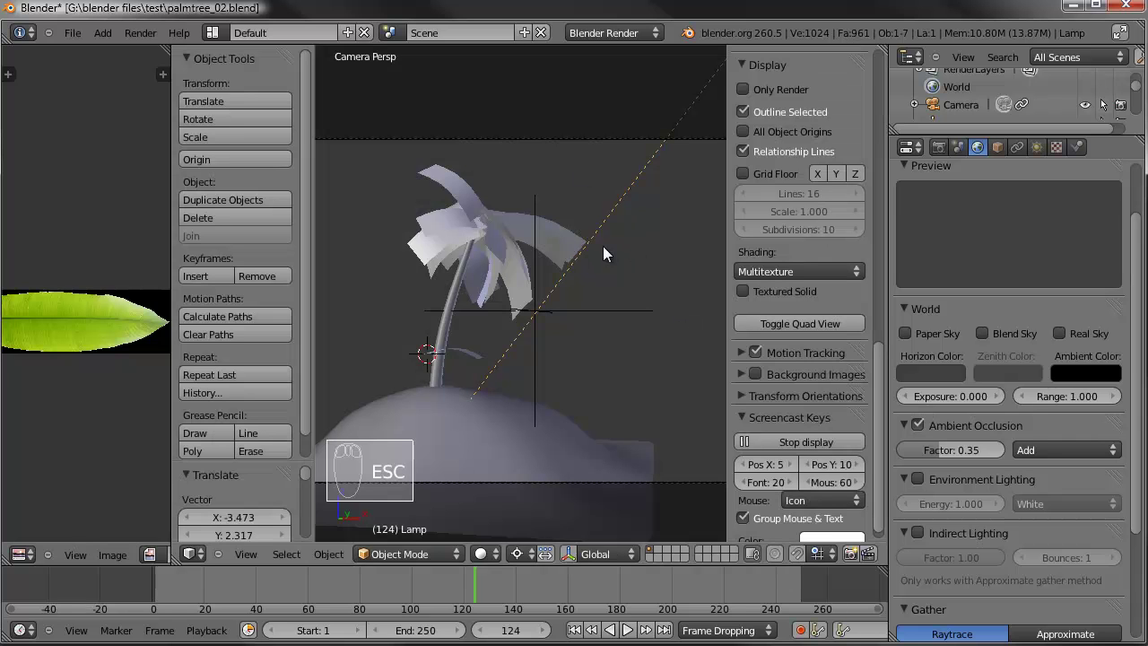
Step: Raise the ambient occlusion Gather samples from 5 to 10
scroll(1015, 464, "down", 2)
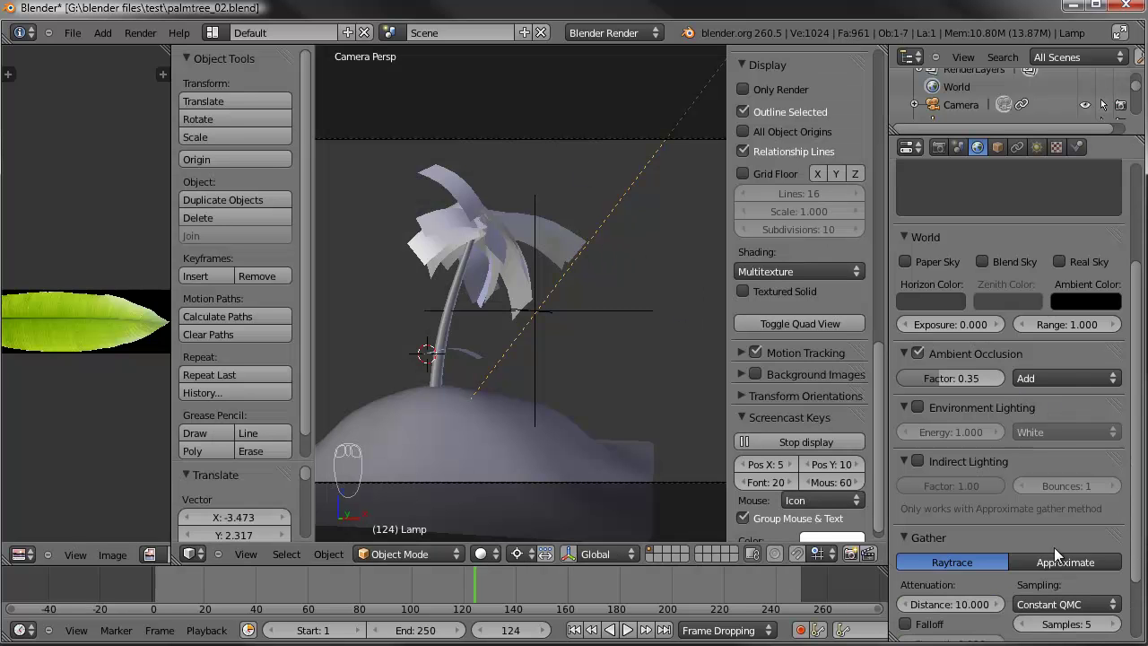
scroll(999, 551, "down", 2)
left_click(1060, 552)
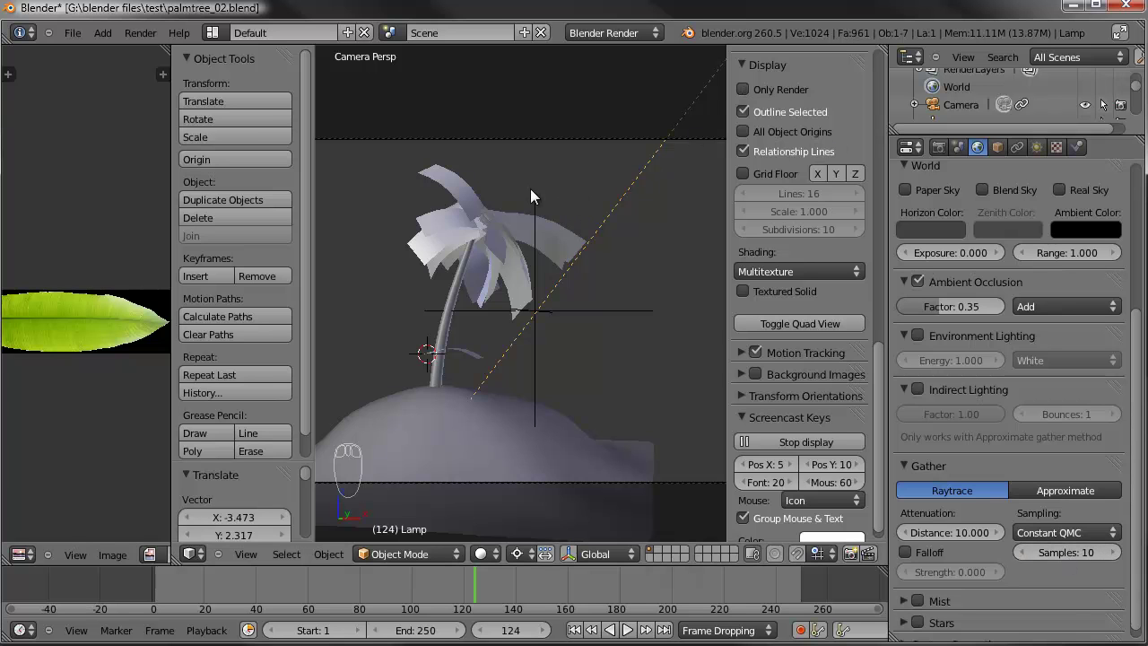
Step: Move the lone palm leaf object away from the palm tree and select it
right_click(490, 215)
right_click(466, 357)
middle_click_drag(466, 357, 446, 270)
key("g")
left_click(556, 247)
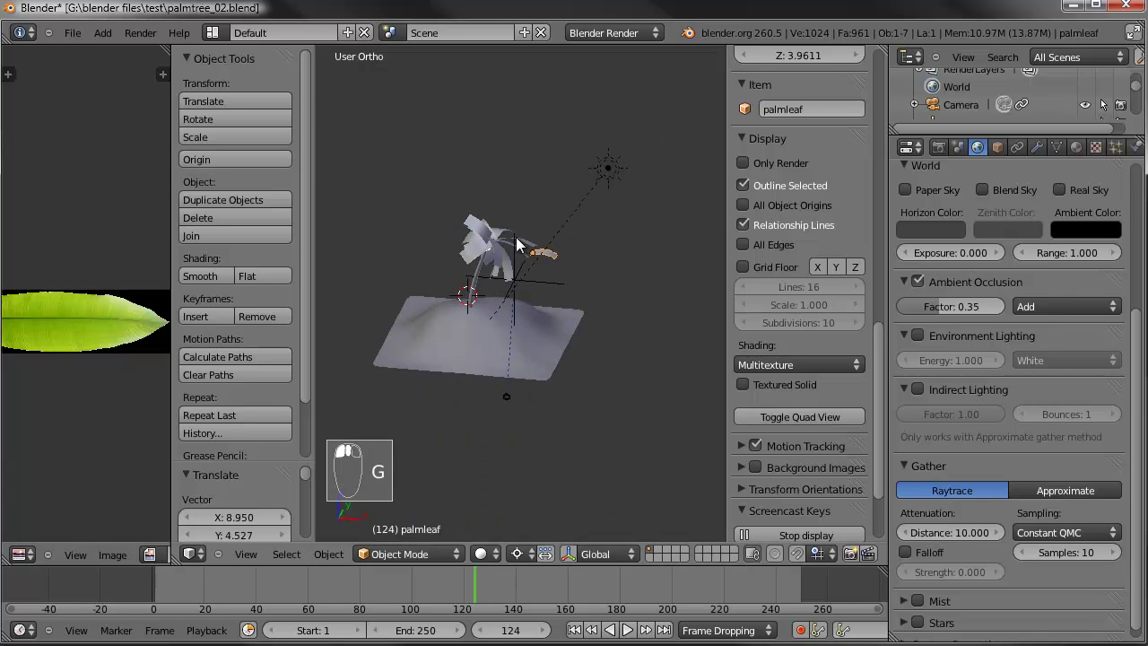
scroll(519, 260, "up", 4)
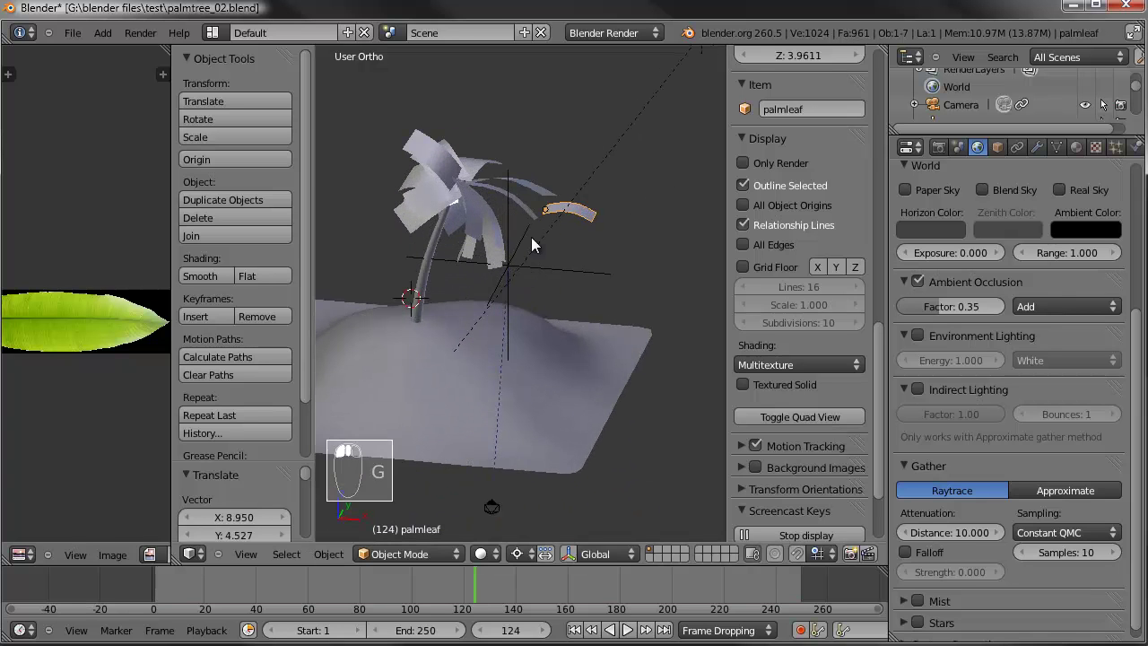
right_click(430, 290)
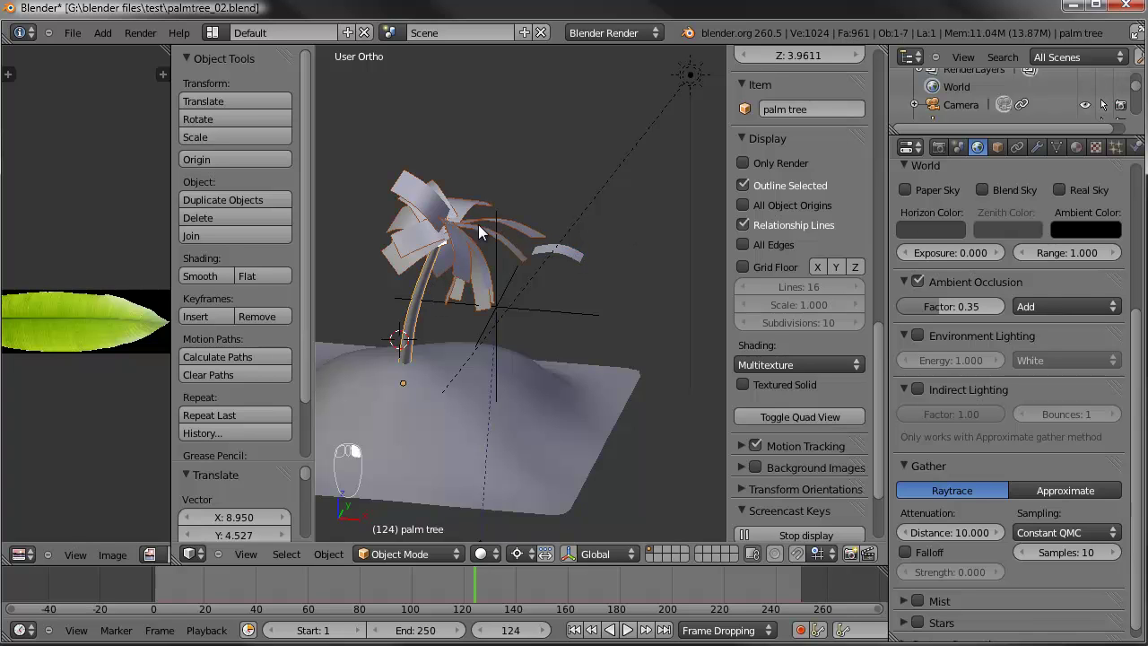
right_click(592, 252)
Step: Lower the leaf material's specular intensity to 0.184 and hardness to 40
left_click(1076, 146)
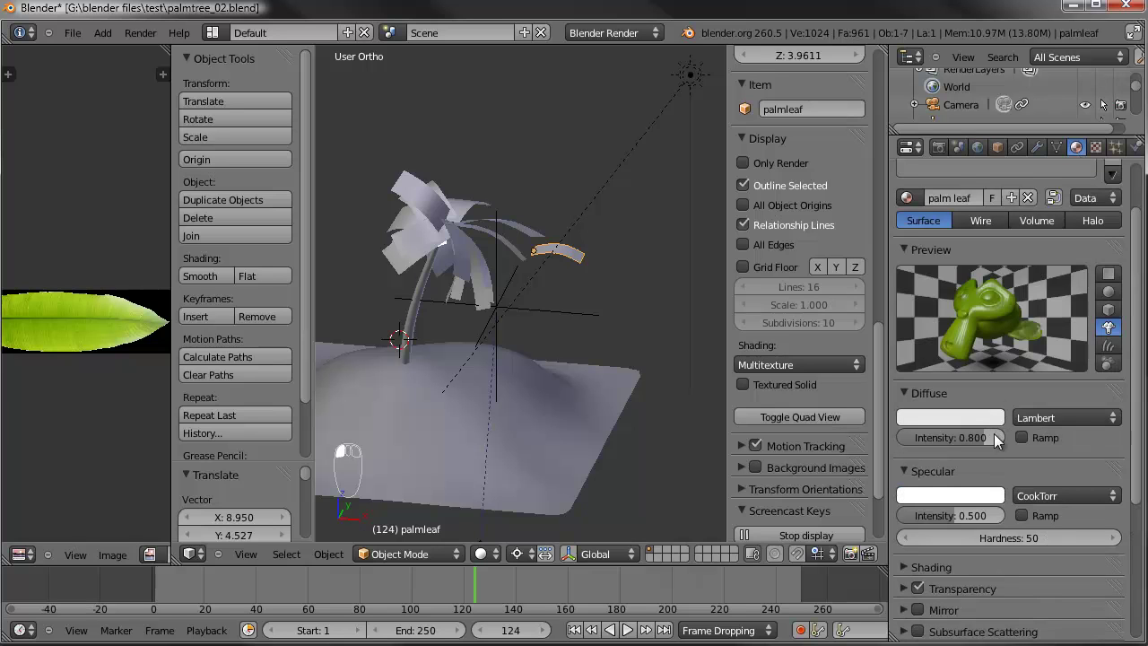
left_click_drag(956, 512, 924, 513)
left_click_drag(984, 536, 915, 539)
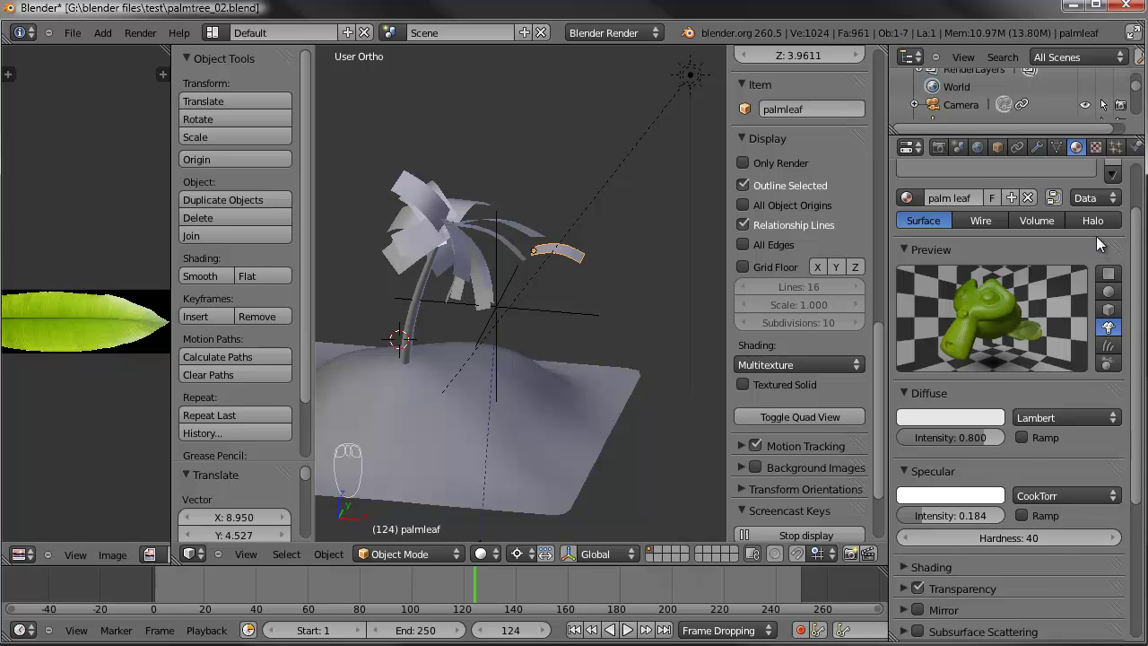
Step: Inspect the palm_leaf.png image settings in the leaf's Texture tab
left_click(1095, 147)
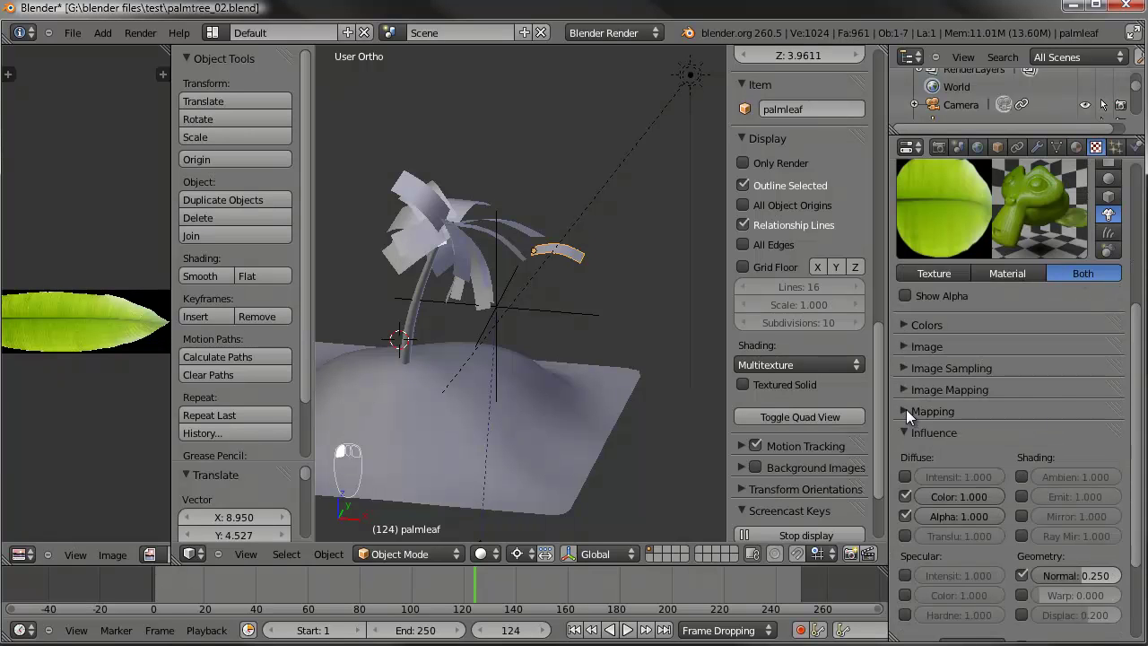
left_click(900, 384)
left_click(898, 383)
left_click(902, 368)
left_click(903, 368)
left_click(905, 346)
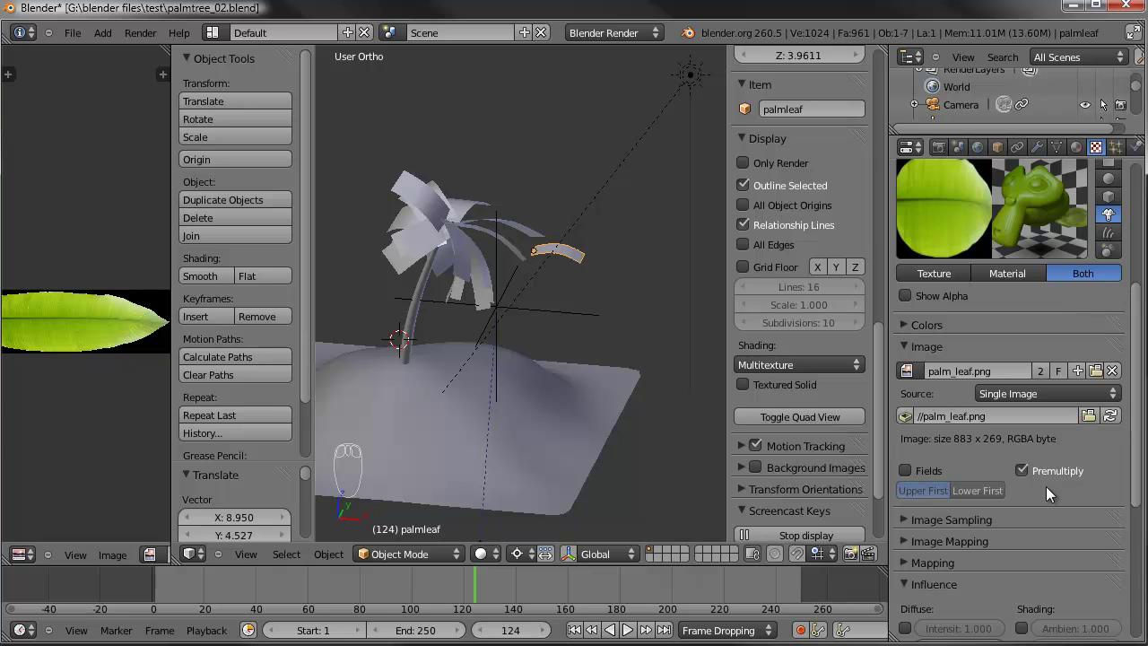
left_click(906, 297)
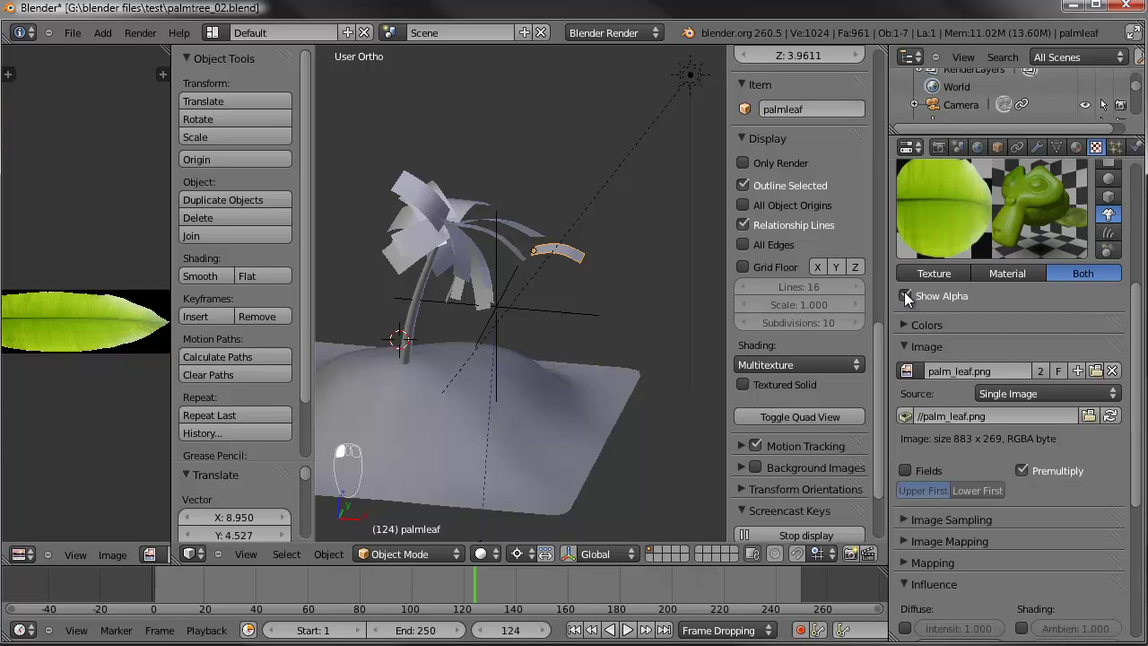
left_click(906, 297)
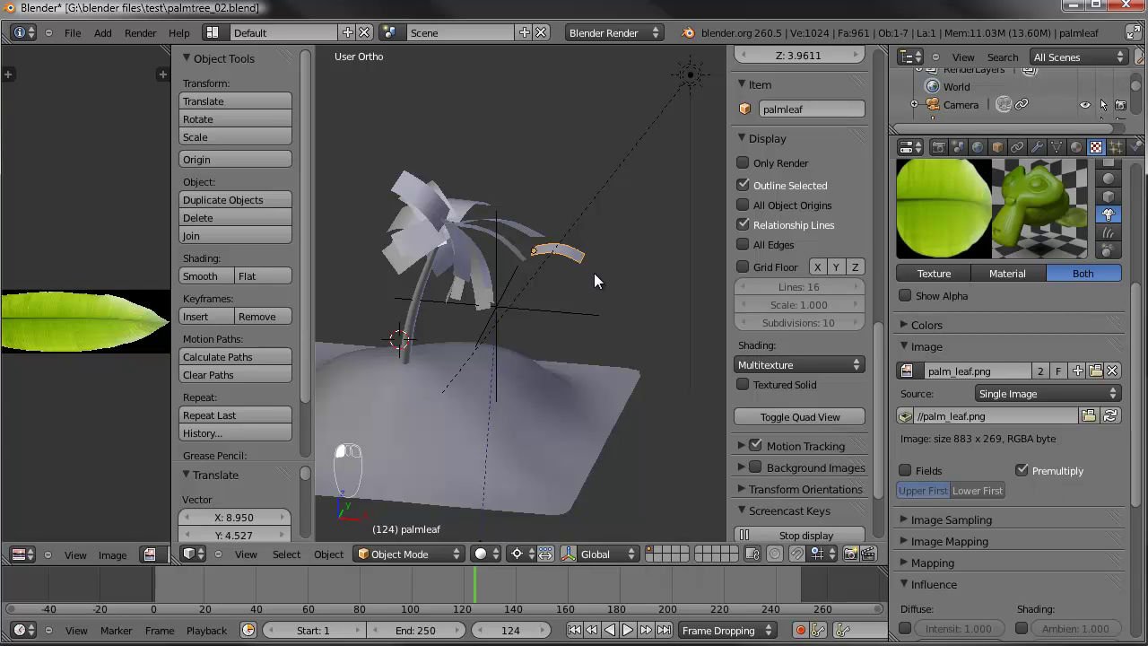
Step: Render the final palm tree scene and overwrite palmtree_02.blend with Ctrl+S
key("F12")
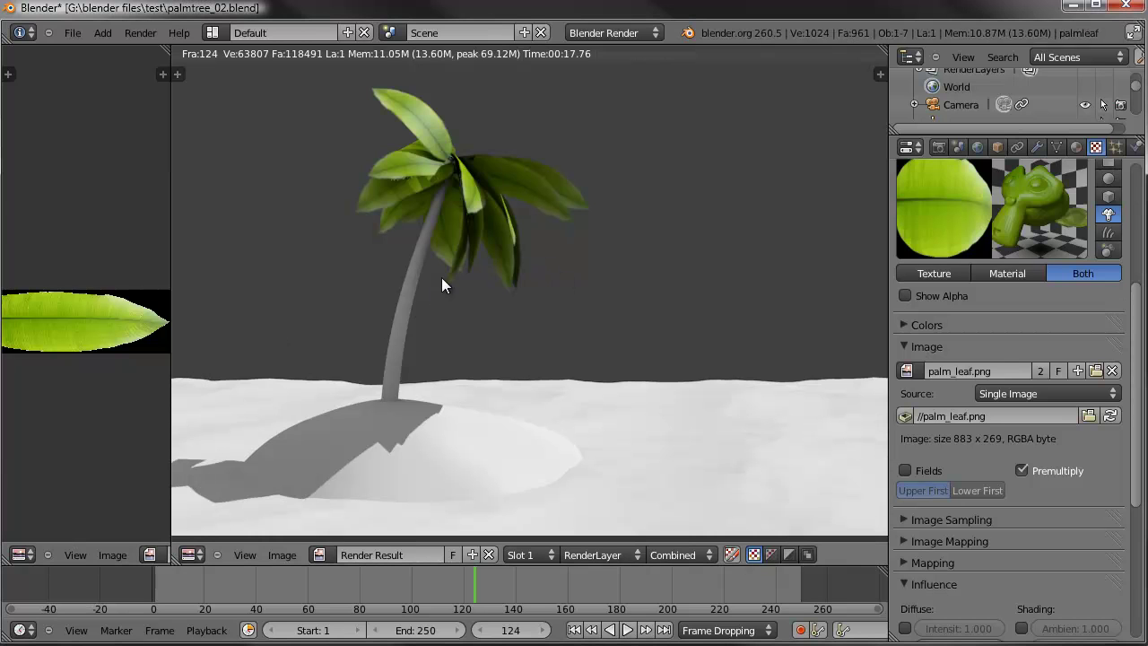
key("ctrl+s")
left_click(365, 305)
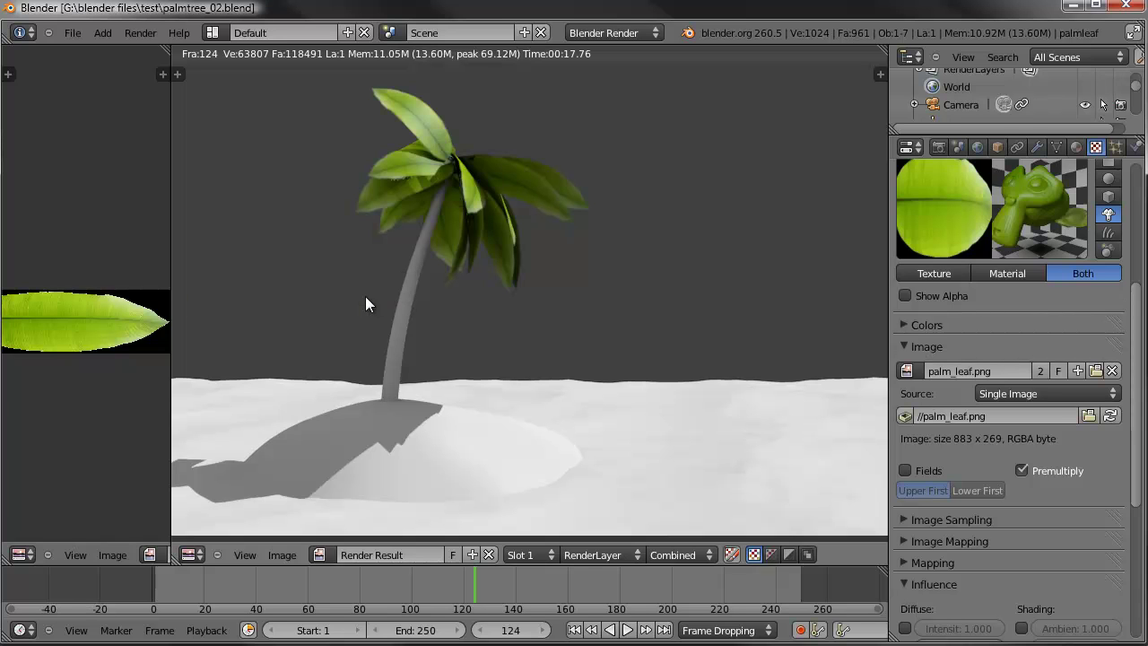